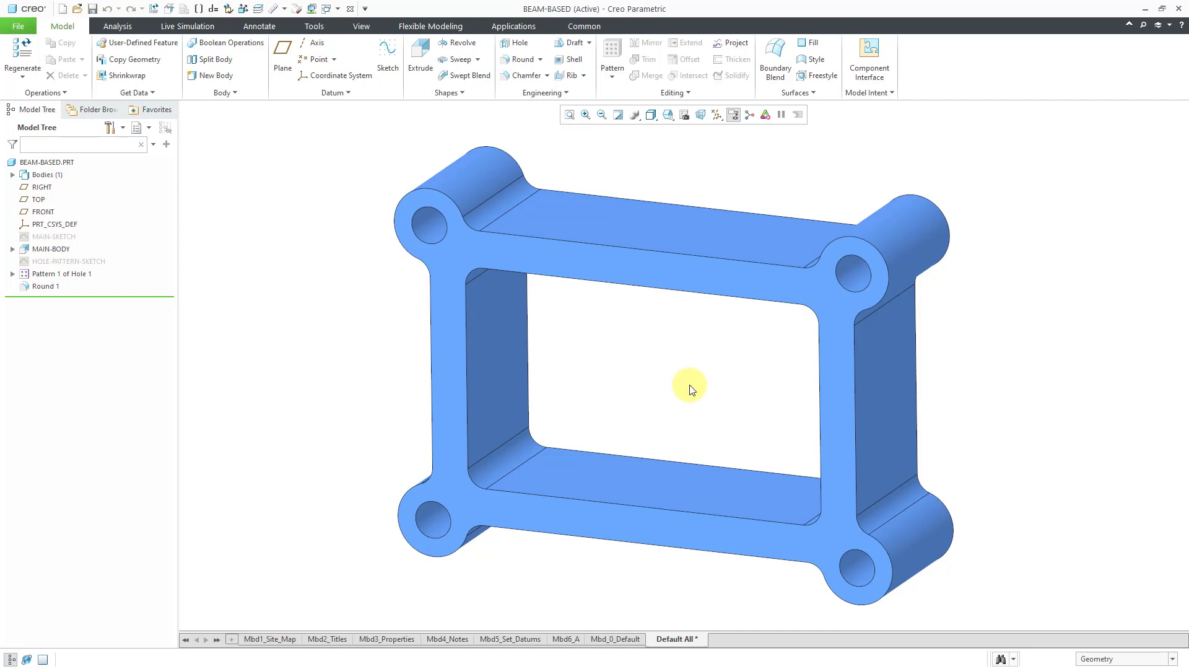
# - Start a new lattice feature from Engineering, keep the Beams type, and show the Lattice Region settings
pyautogui.click(559, 93)
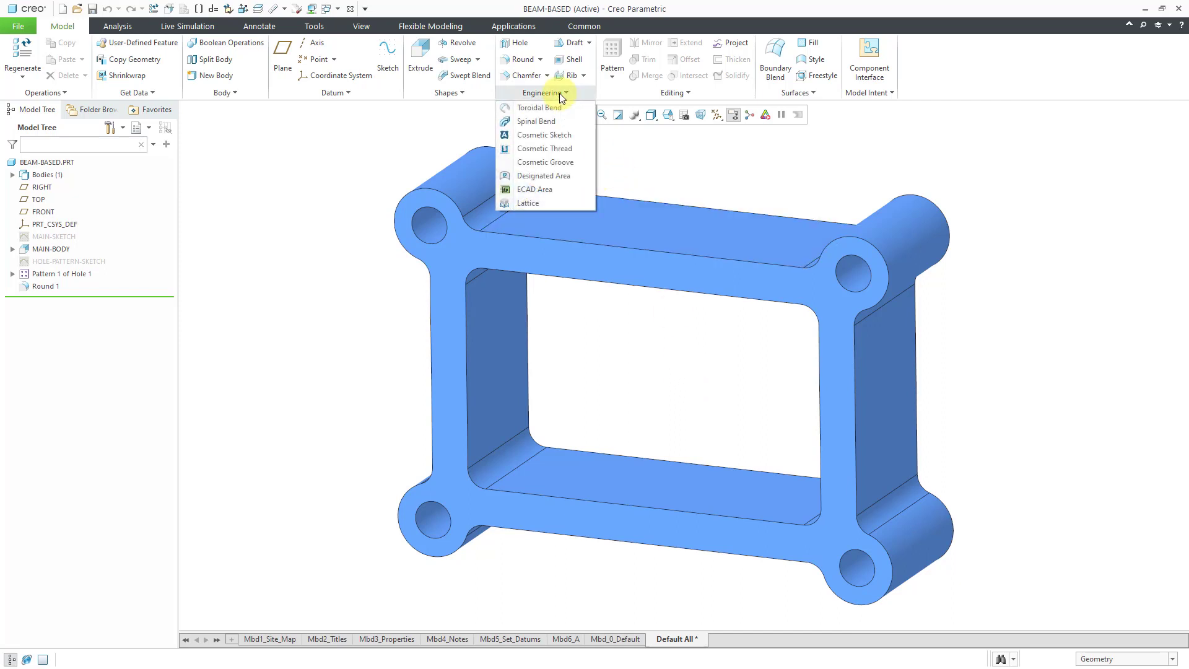
pyautogui.click(562, 203)
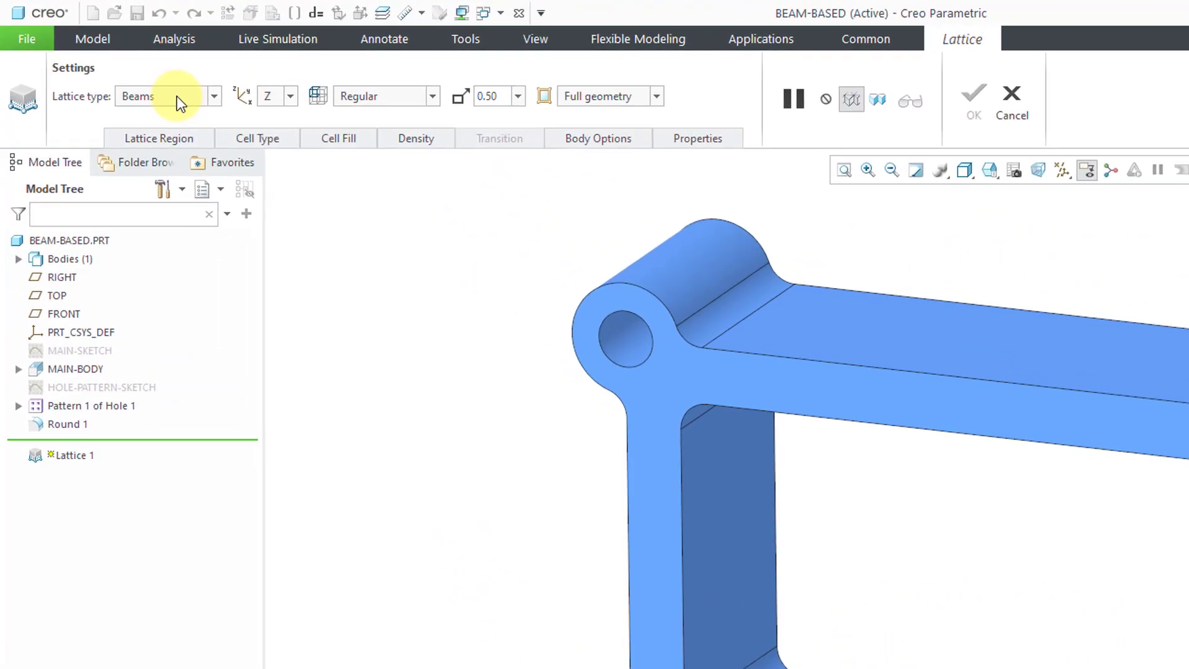
pyautogui.click(119, 65)
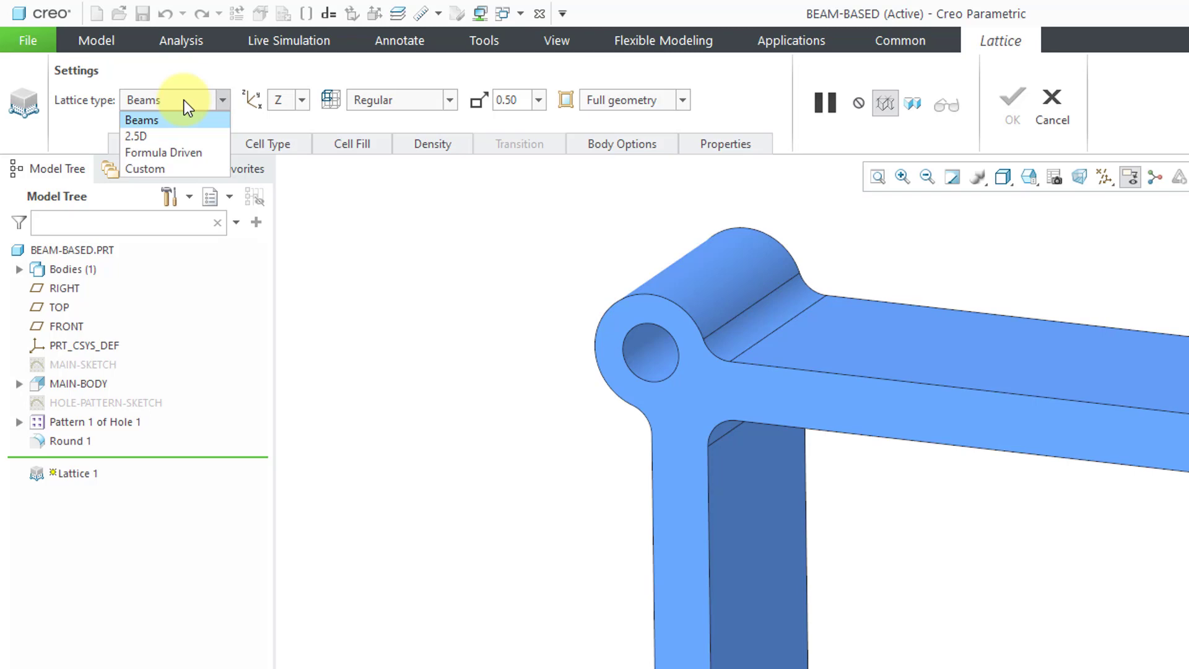
pyautogui.click(184, 100)
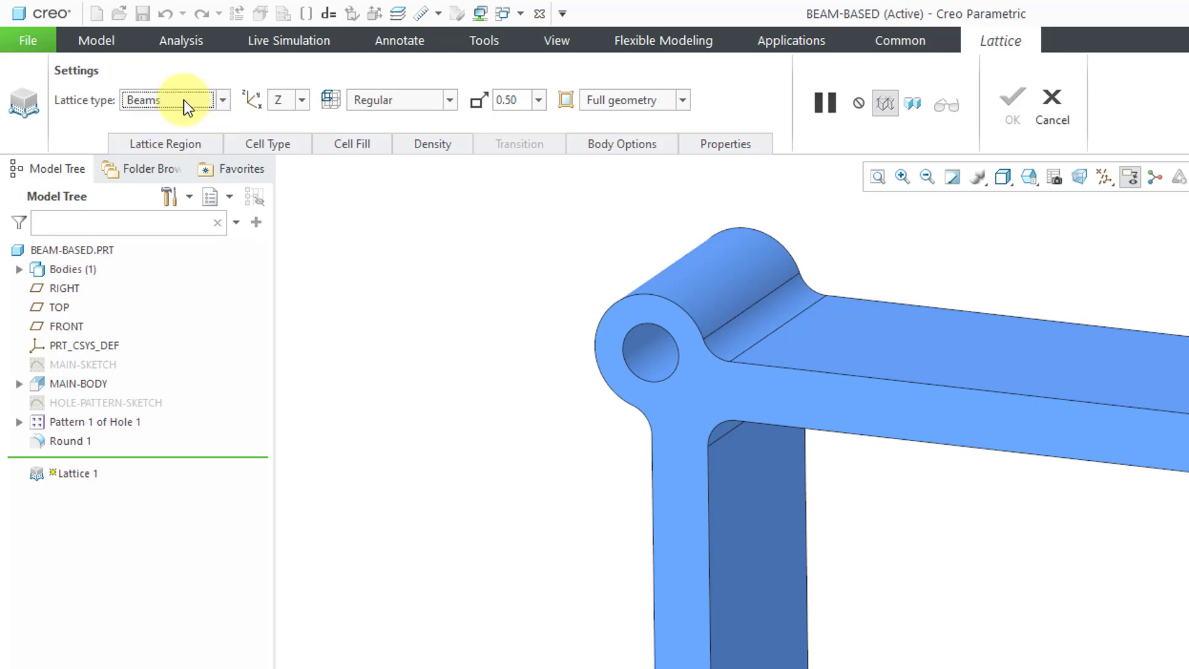
pyautogui.click(162, 144)
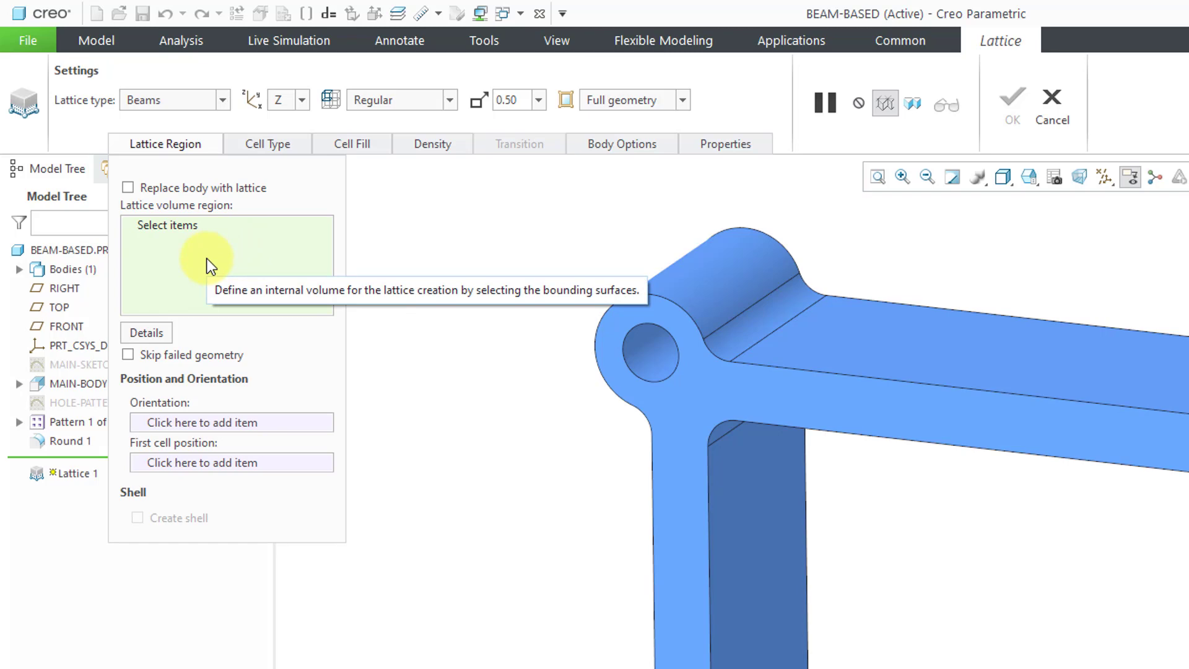
pyautogui.click(258, 146)
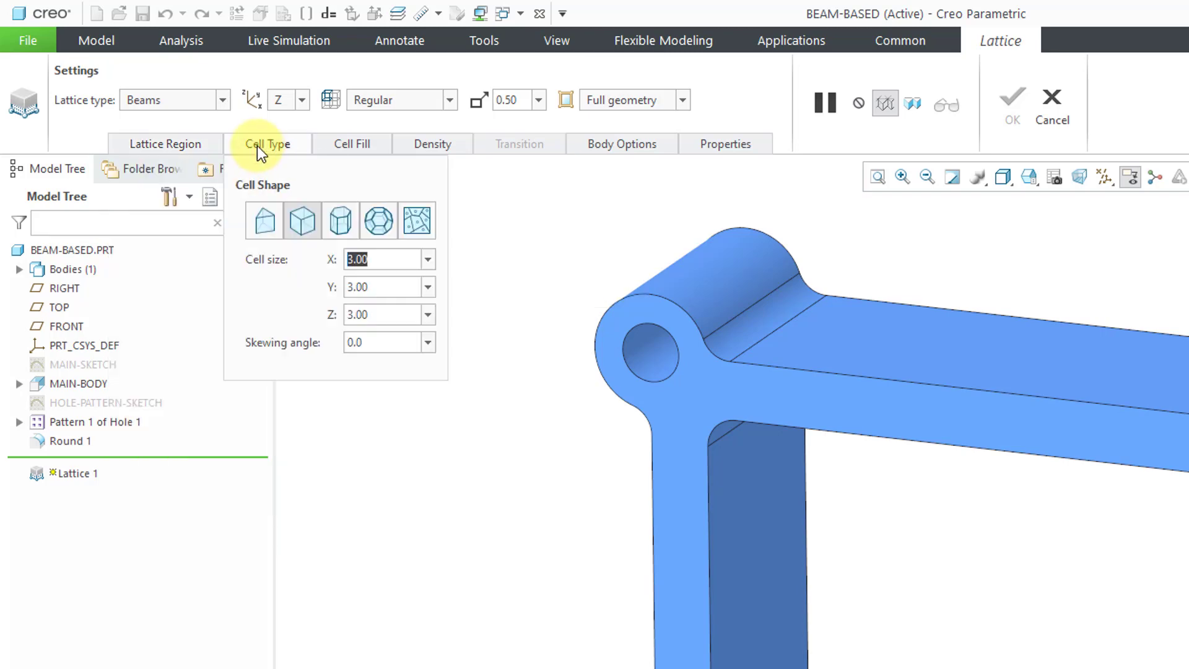
pyautogui.click(384, 143)
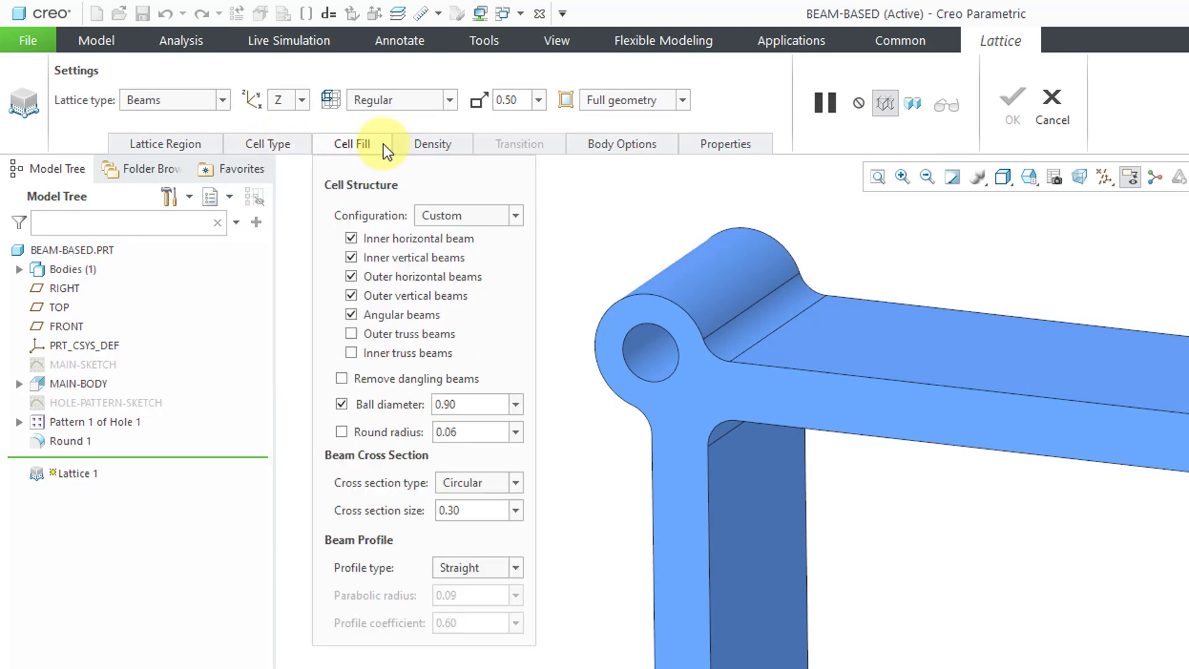
pyautogui.click(434, 137)
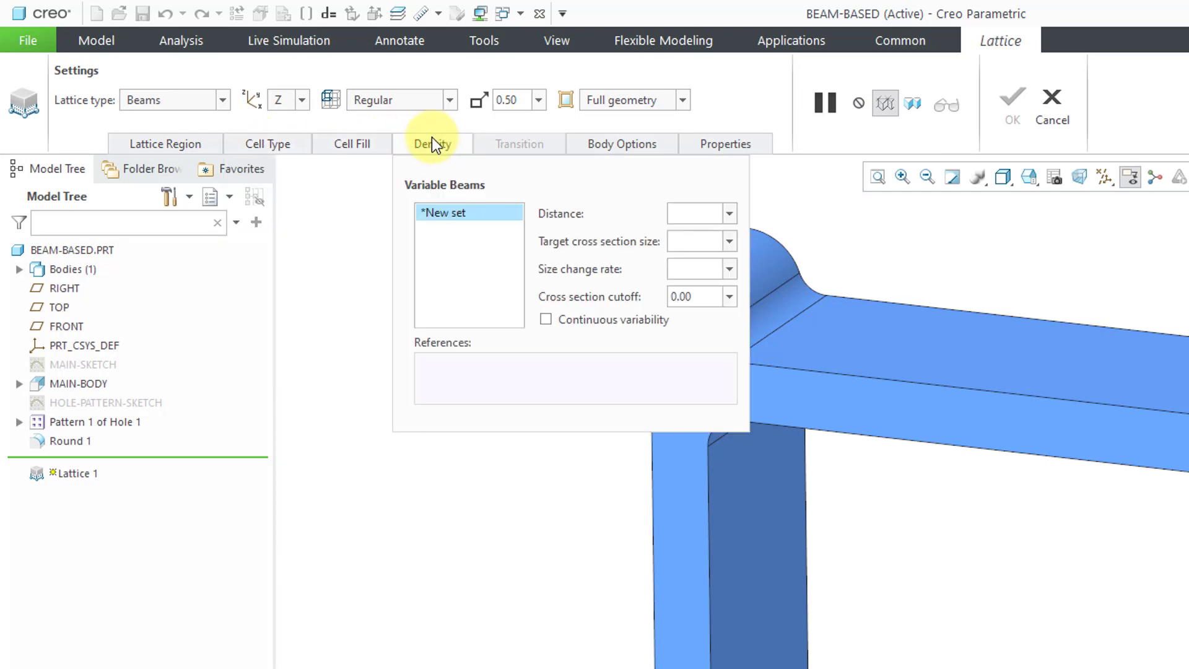
pyautogui.click(177, 149)
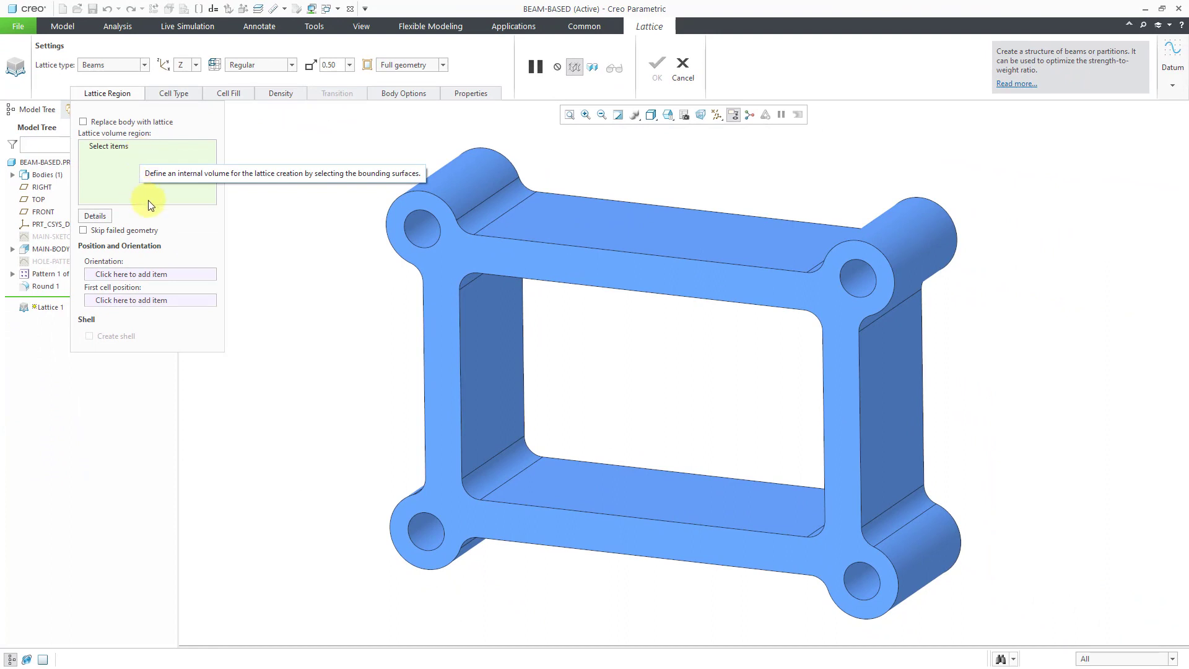
# - Select the left, bottom and right inner faces of the opening as lattice boundary surfaces
pyautogui.click(501, 380)
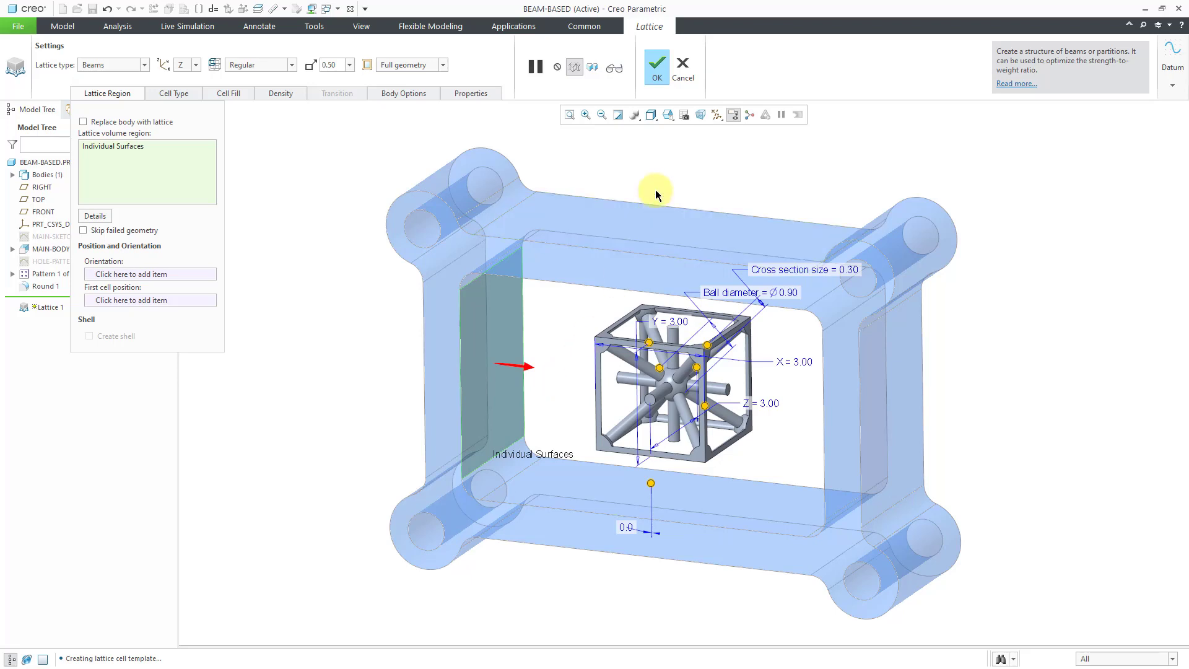
pyautogui.click(654, 70)
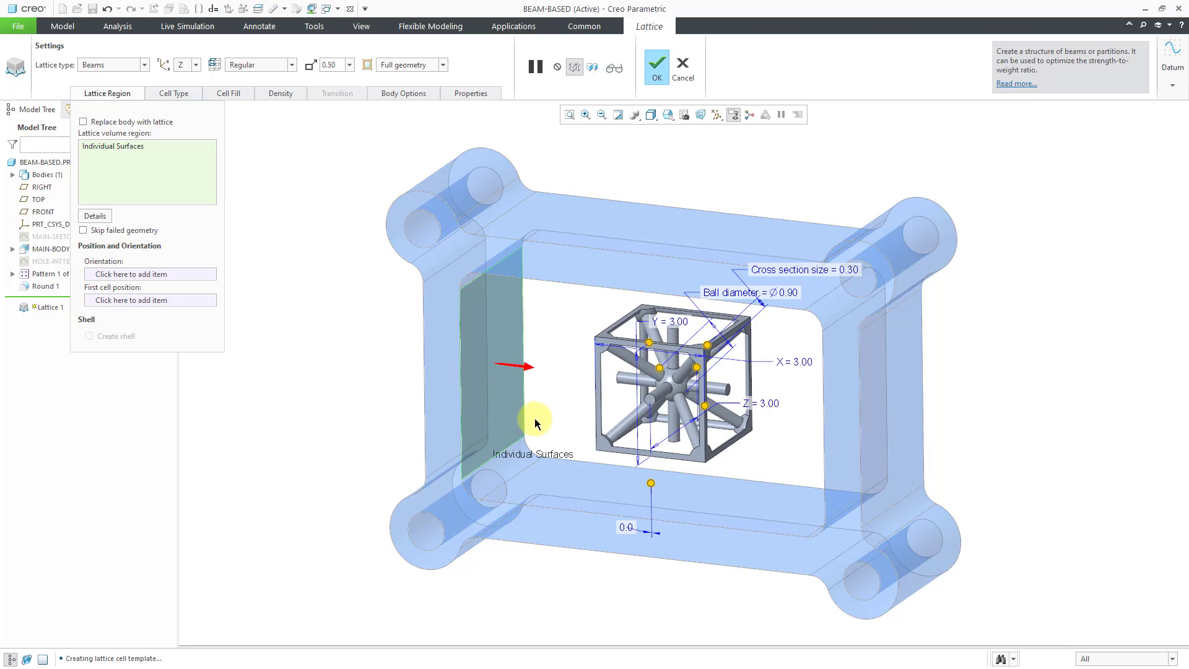
pyautogui.keyDown('ctrl'); pyautogui.click(552, 482); pyautogui.keyUp('ctrl')
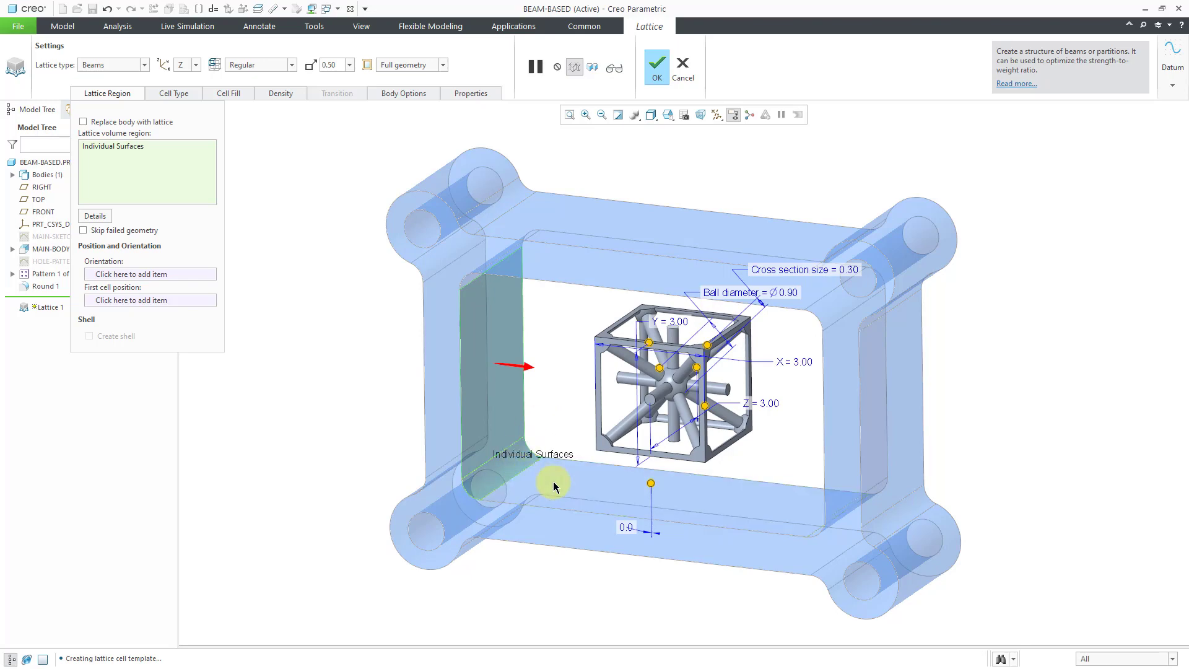
pyautogui.moveTo(659, 495); pyautogui.dragTo(801, 504, button='middle')
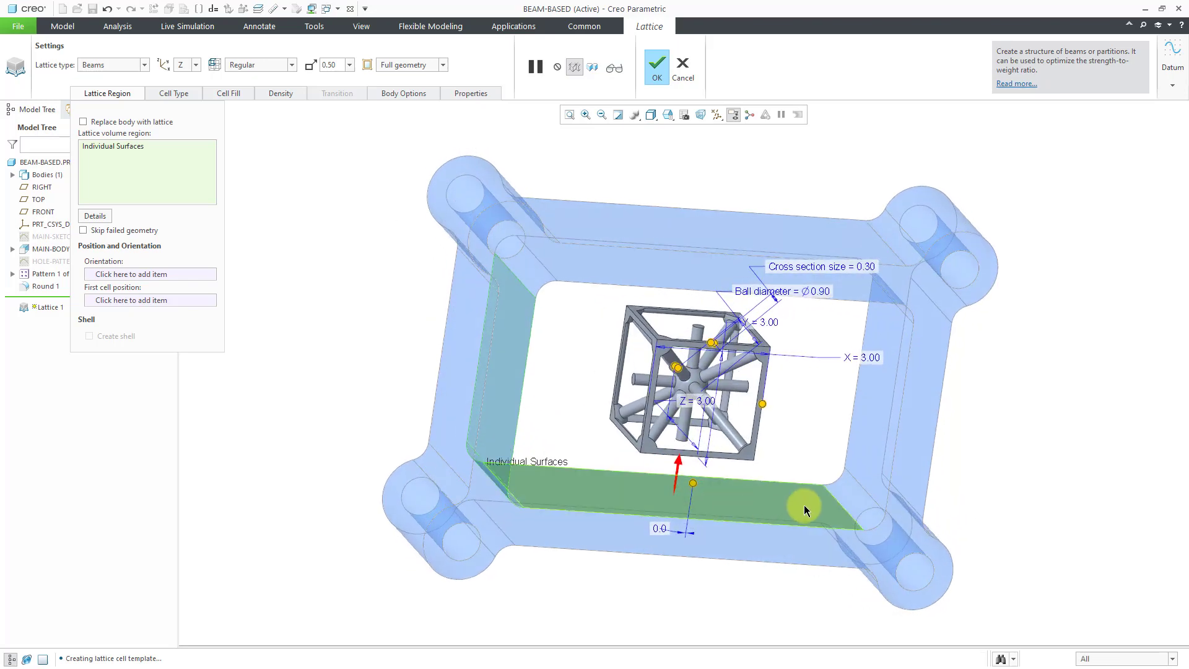
pyautogui.keyDown('ctrl'); pyautogui.click(868, 457); pyautogui.keyUp('ctrl')
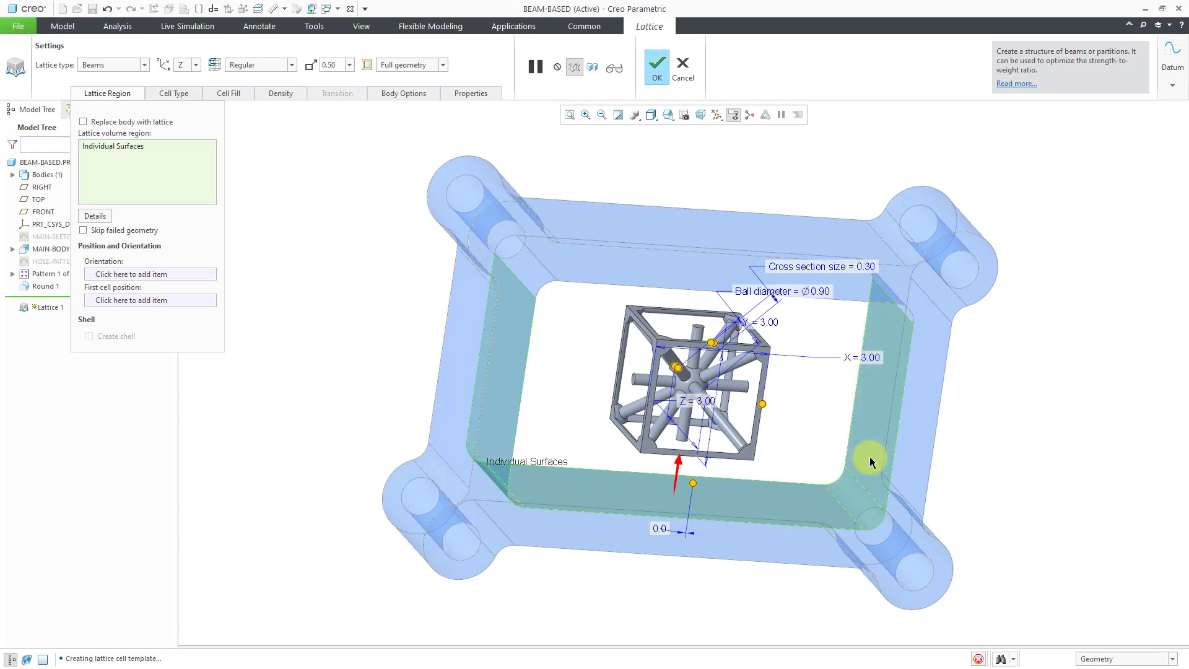
pyautogui.moveTo(853, 448)
pyautogui.mouseDown(button='middle')
pyautogui.moveTo(847, 405)
pyautogui.moveTo(830, 414)
pyautogui.mouseUp(button='middle')
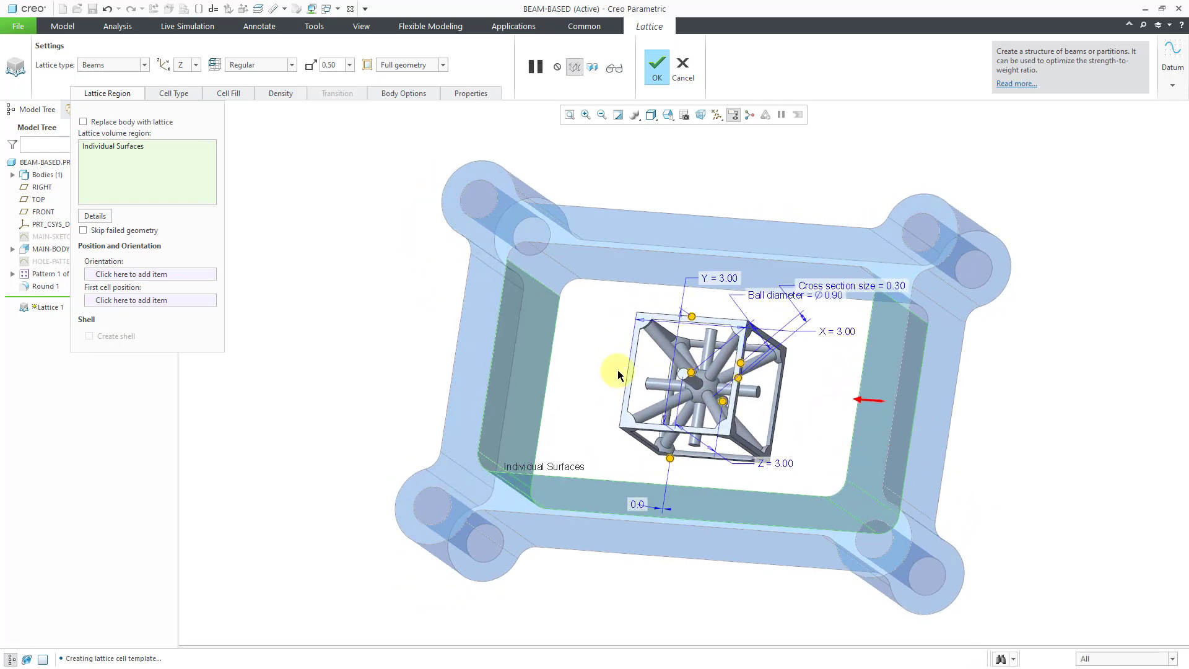
# - Clear the region selection and reselect the inner walls as Loop Surfaces
pyautogui.rightClick(348, 290)
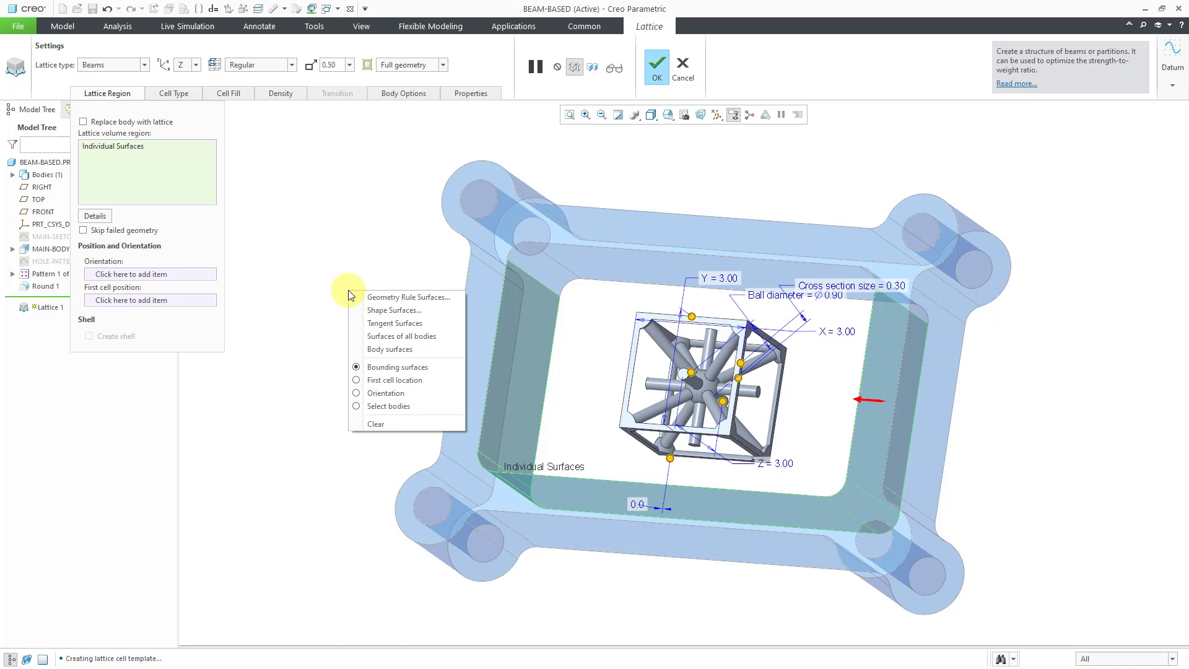
pyautogui.click(376, 425)
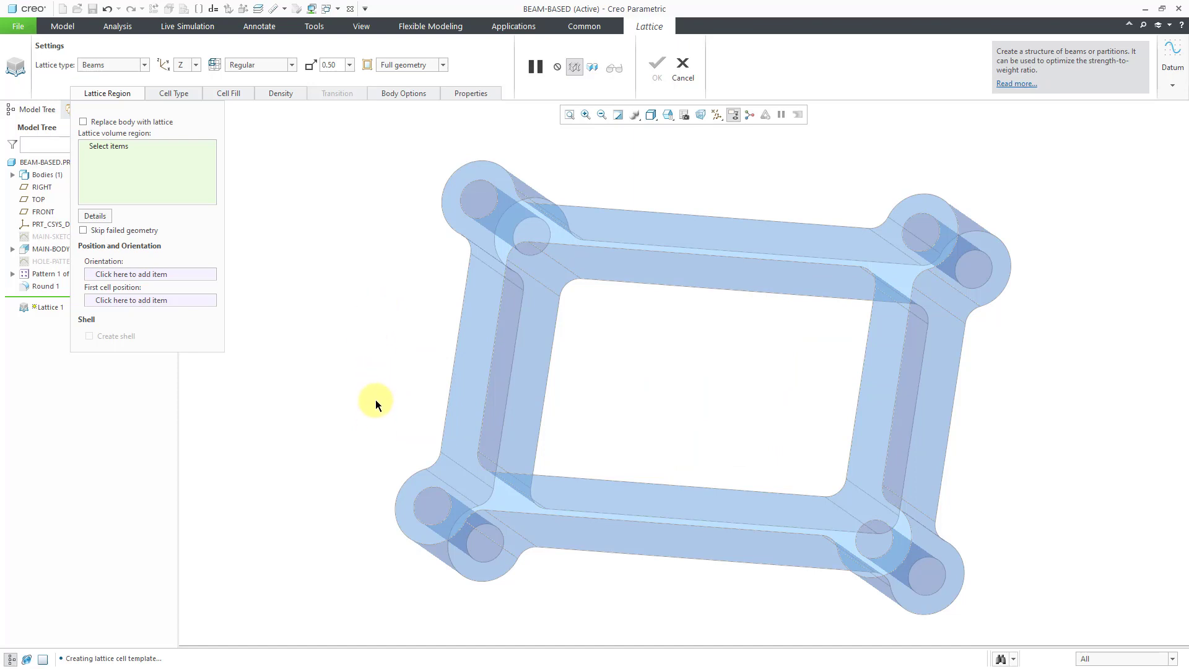
pyautogui.click(568, 494)
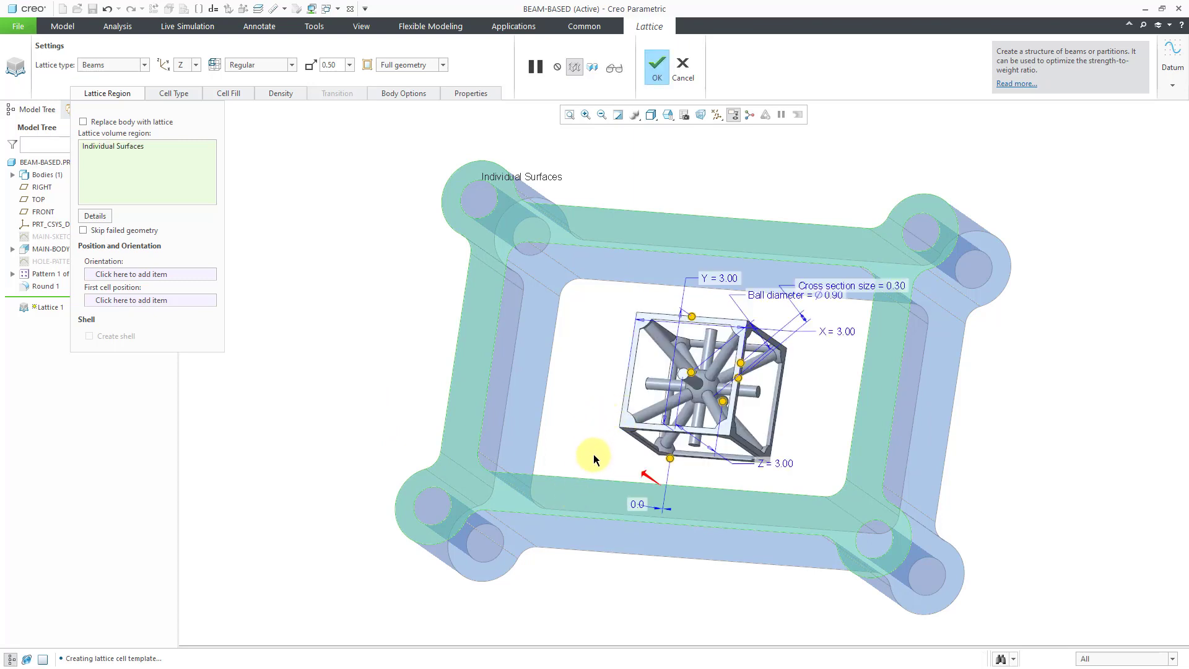
pyautogui.keyDown('shift'); pyautogui.click(595, 479); pyautogui.keyUp('shift')
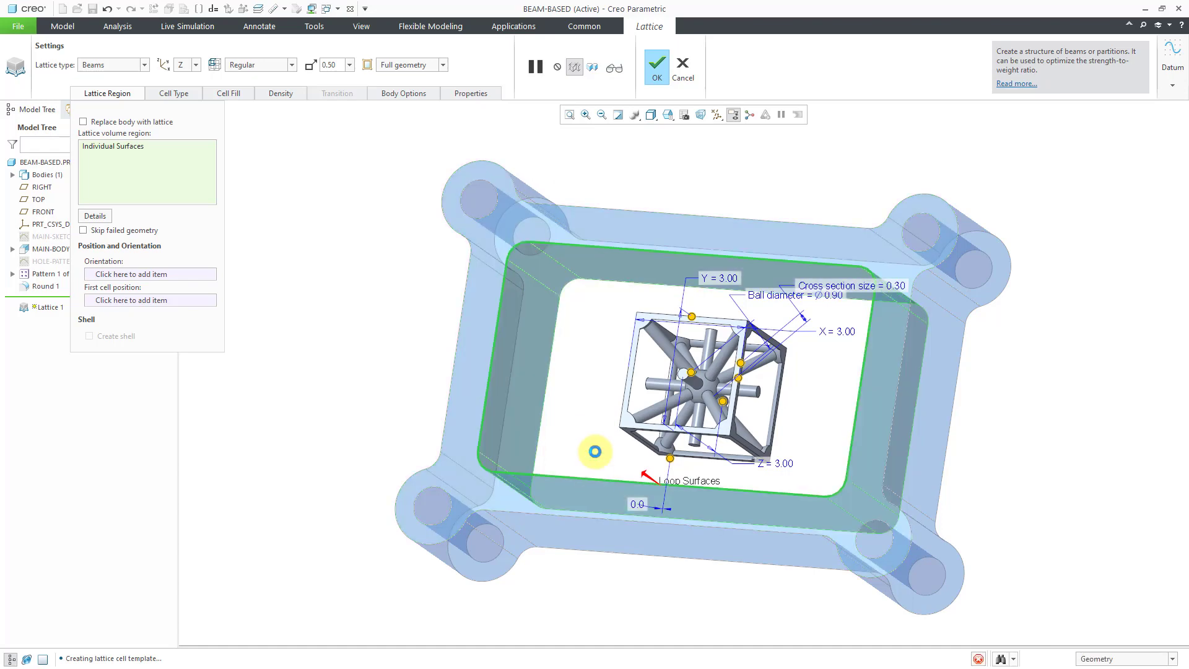
pyautogui.moveTo(595, 451)
pyautogui.mouseDown(button='middle')
pyautogui.moveTo(605, 483)
pyautogui.moveTo(596, 469)
pyautogui.mouseUp(button='middle')
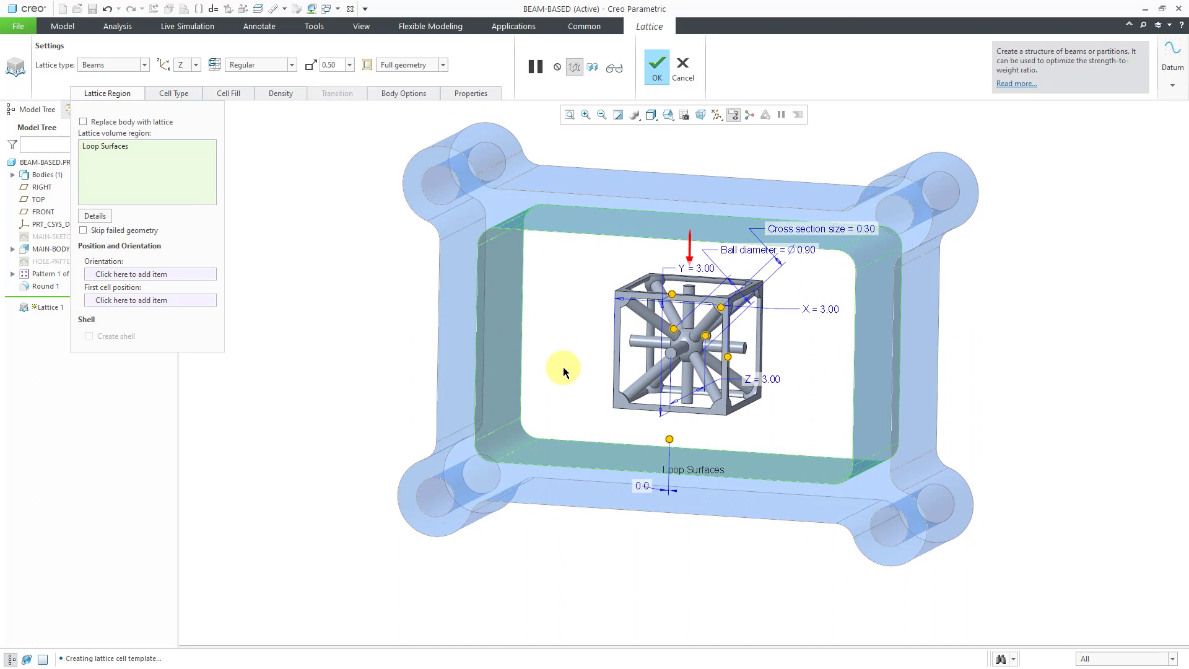
# - Add the bracket's outer body surfaces and top surface to the lattice region
pyautogui.keyDown('ctrl'); pyautogui.click(461, 354); pyautogui.keyUp('ctrl')
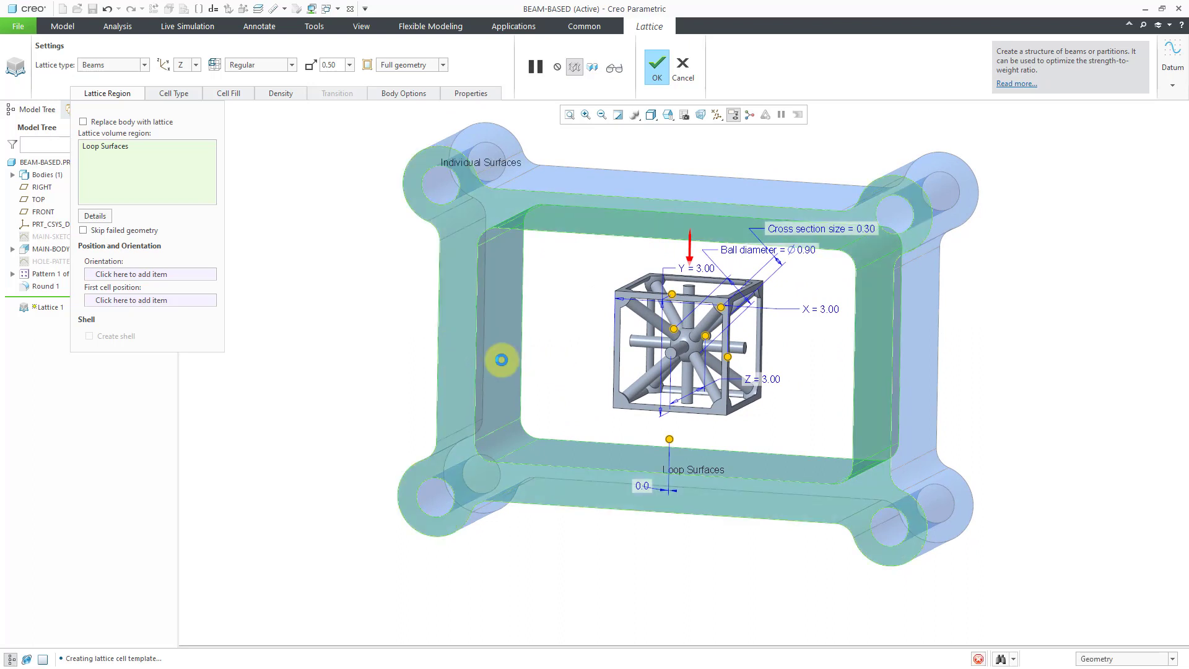
pyautogui.keyDown('ctrl'); pyautogui.click(649, 175); pyautogui.keyUp('ctrl')
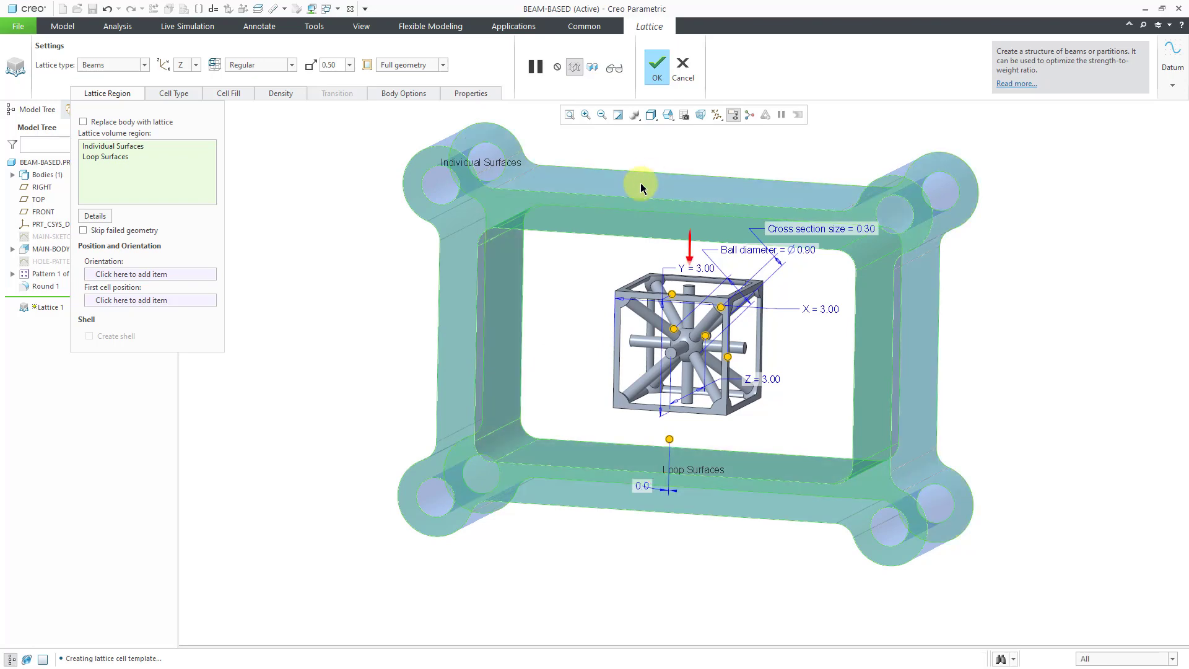
pyautogui.moveTo(619, 363); pyautogui.dragTo(544, 345, button='middle')
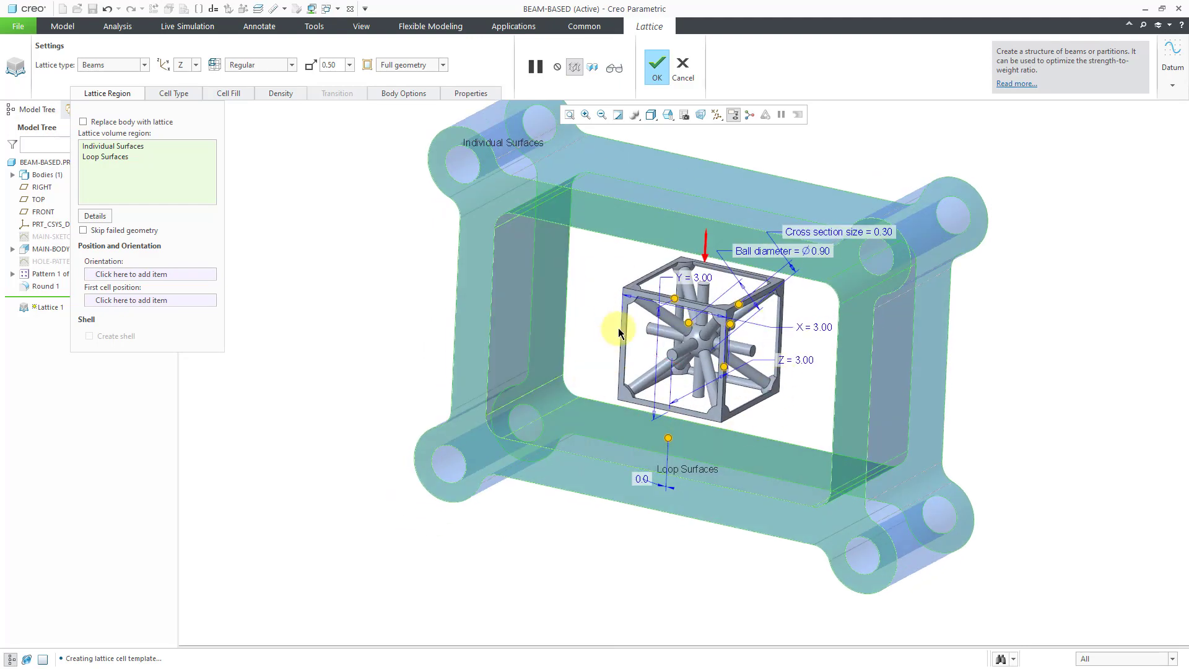
pyautogui.moveTo(619, 327); pyautogui.dragTo(646, 299, button='middle')
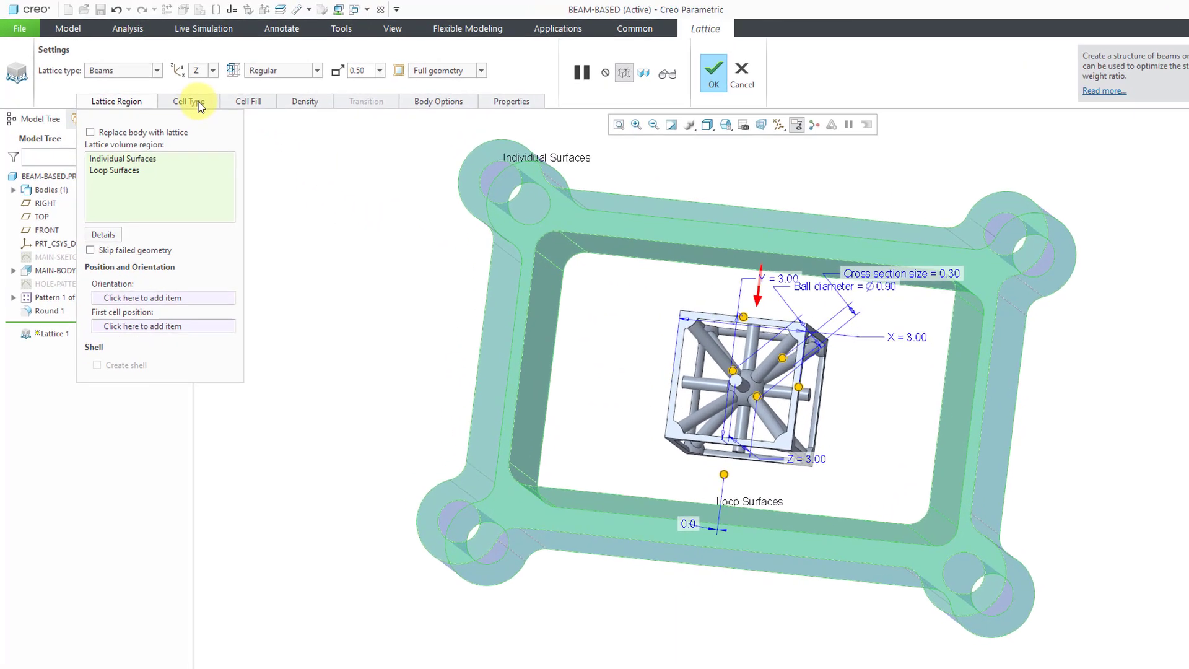
# - Preview a Stochastic Voronoi cell shape, then return to the cubic cell shape
pyautogui.click(206, 108)
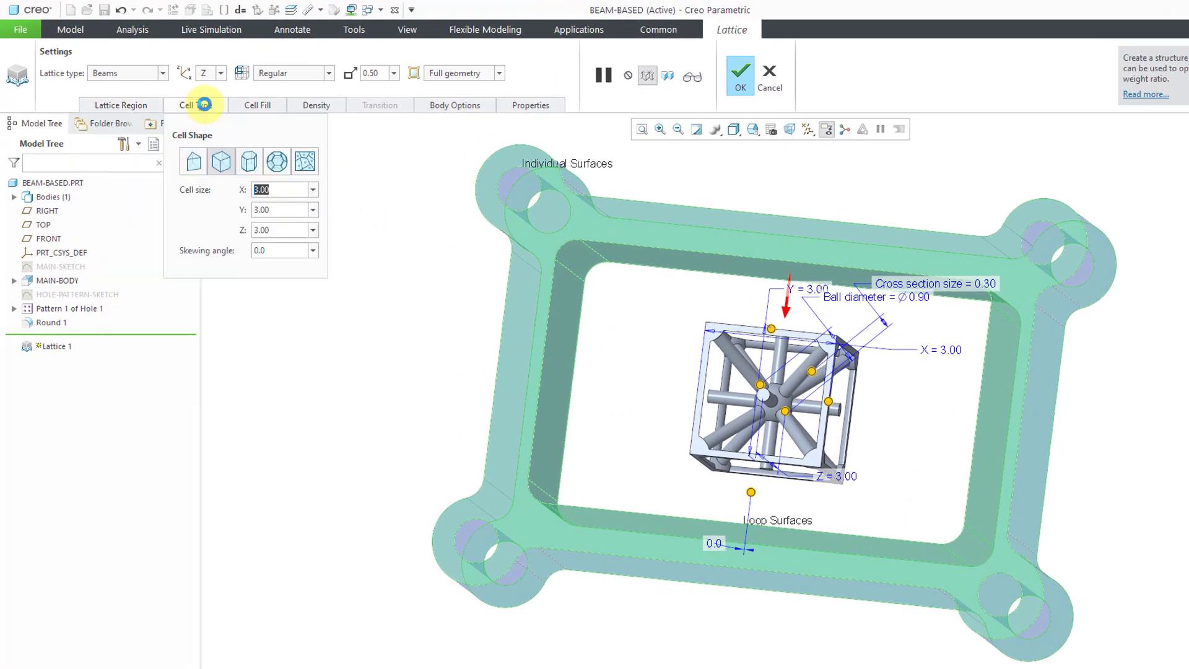
pyautogui.click(302, 168)
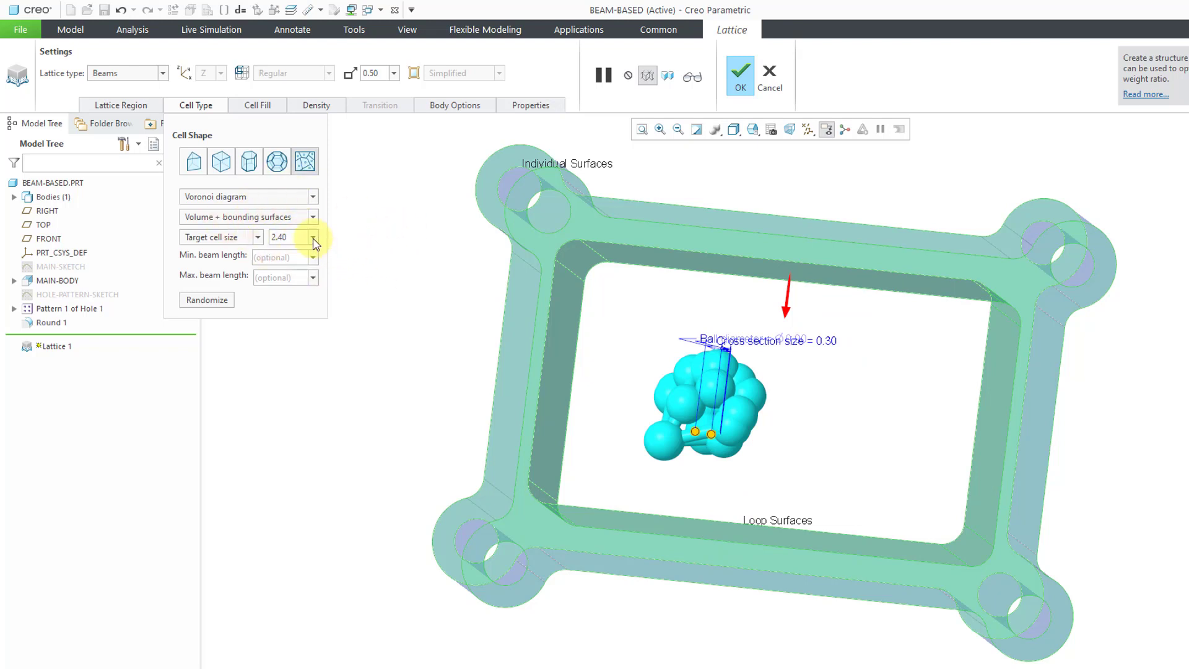
pyautogui.click(221, 168)
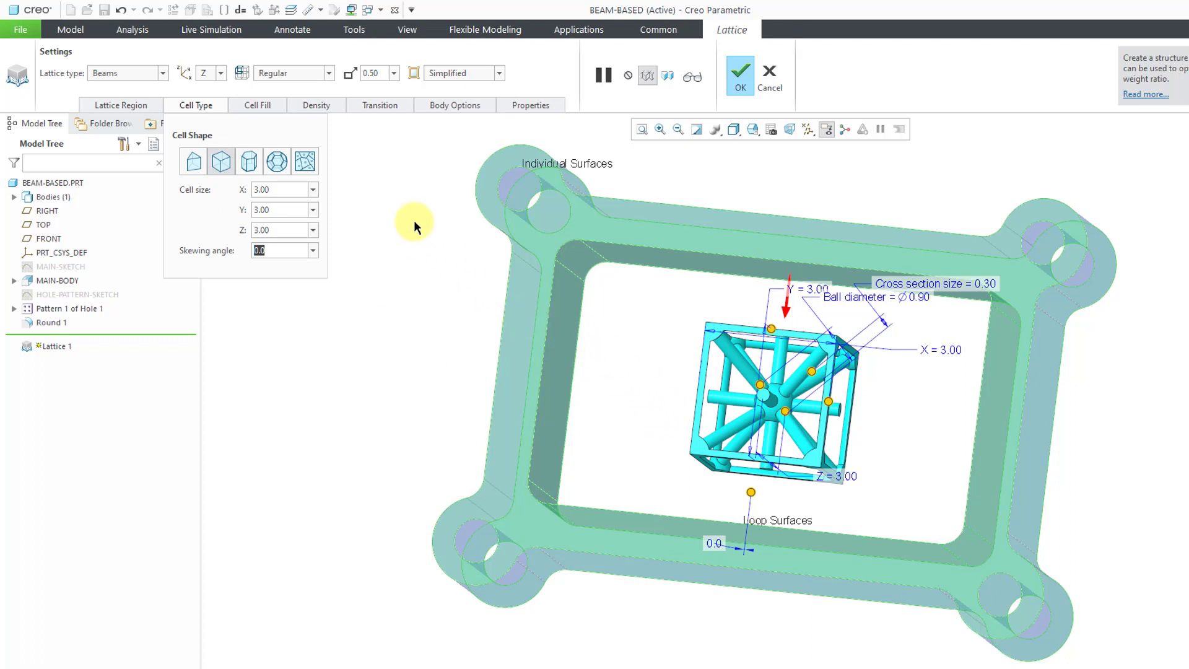
# - In Cell Fill, leave inner and outer truss beams unchecked and enable Remove dangling beams
pyautogui.click(257, 105)
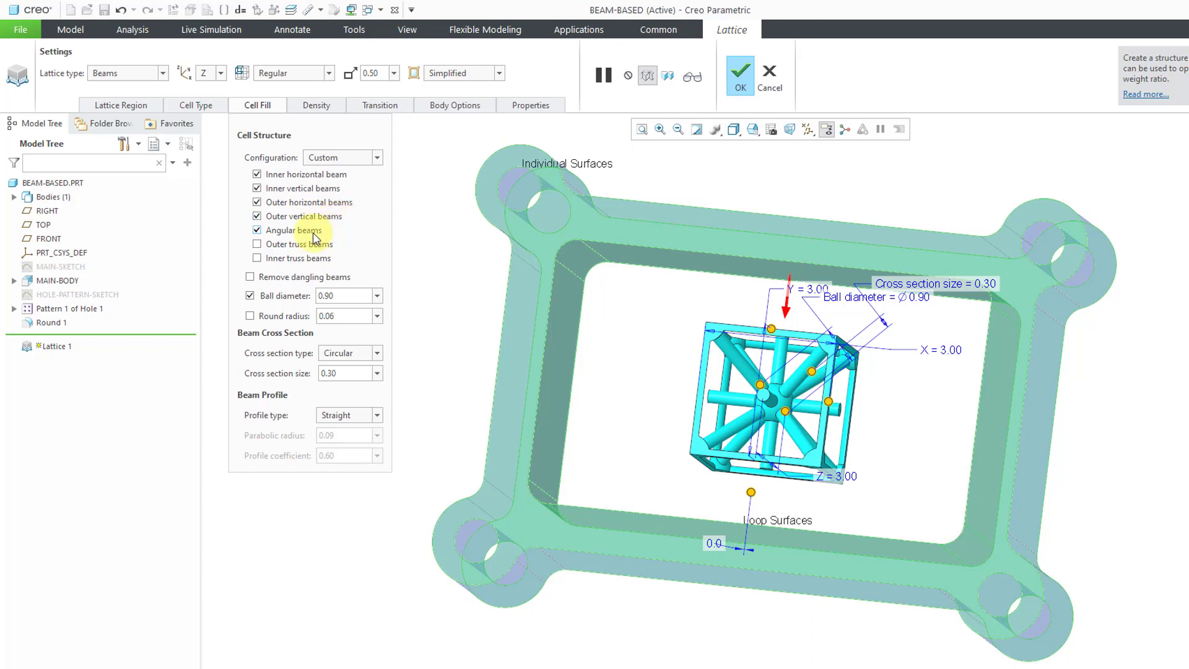
pyautogui.click(257, 244)
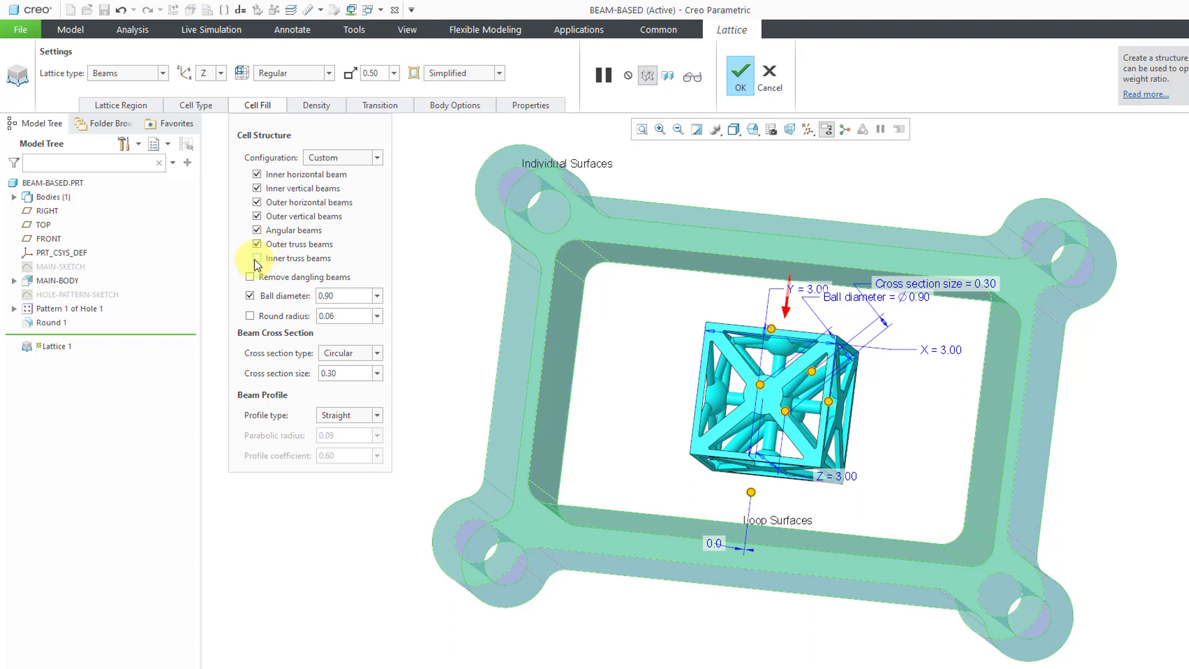
pyautogui.click(256, 261)
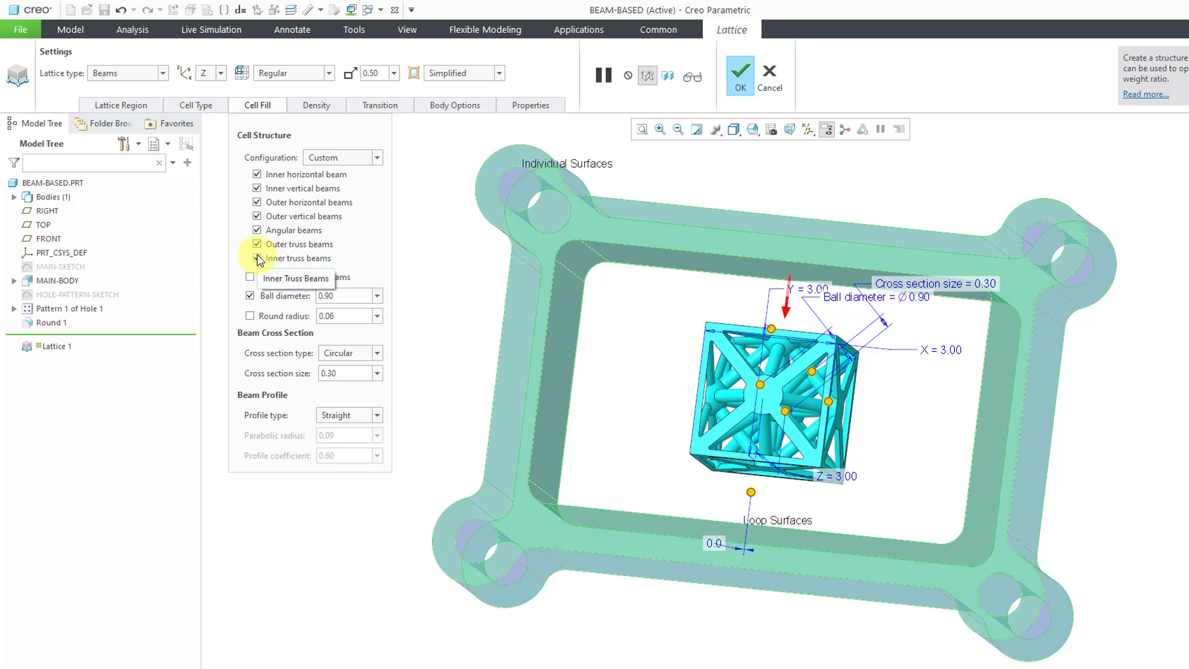
pyautogui.click(257, 258)
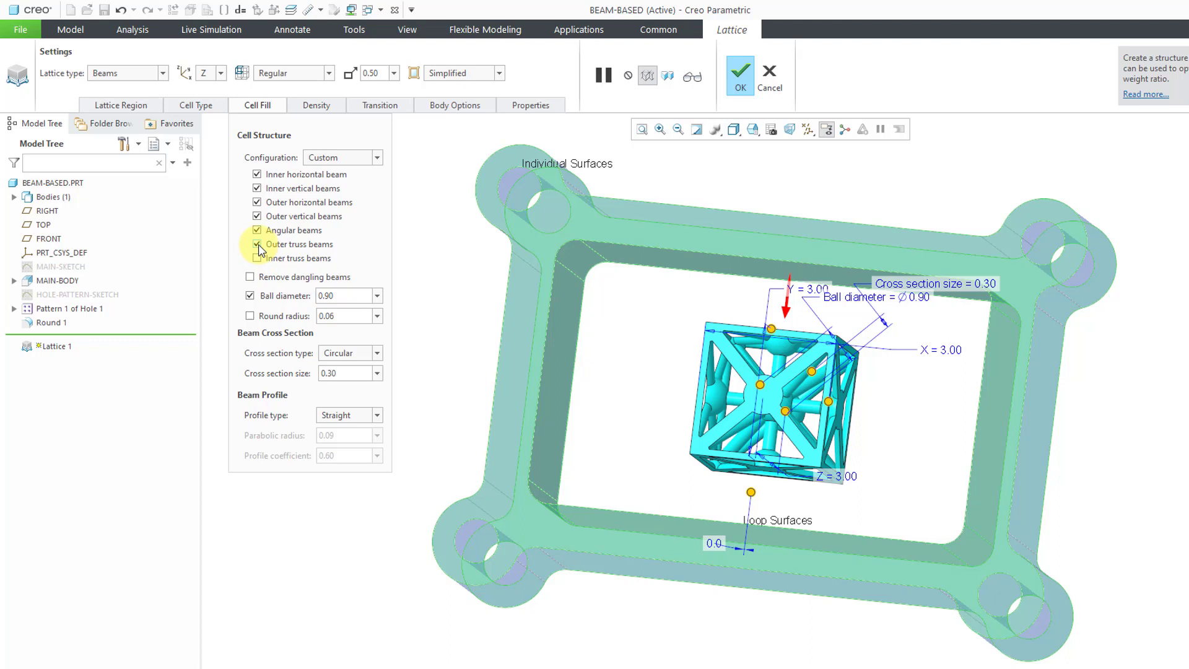
pyautogui.click(257, 245)
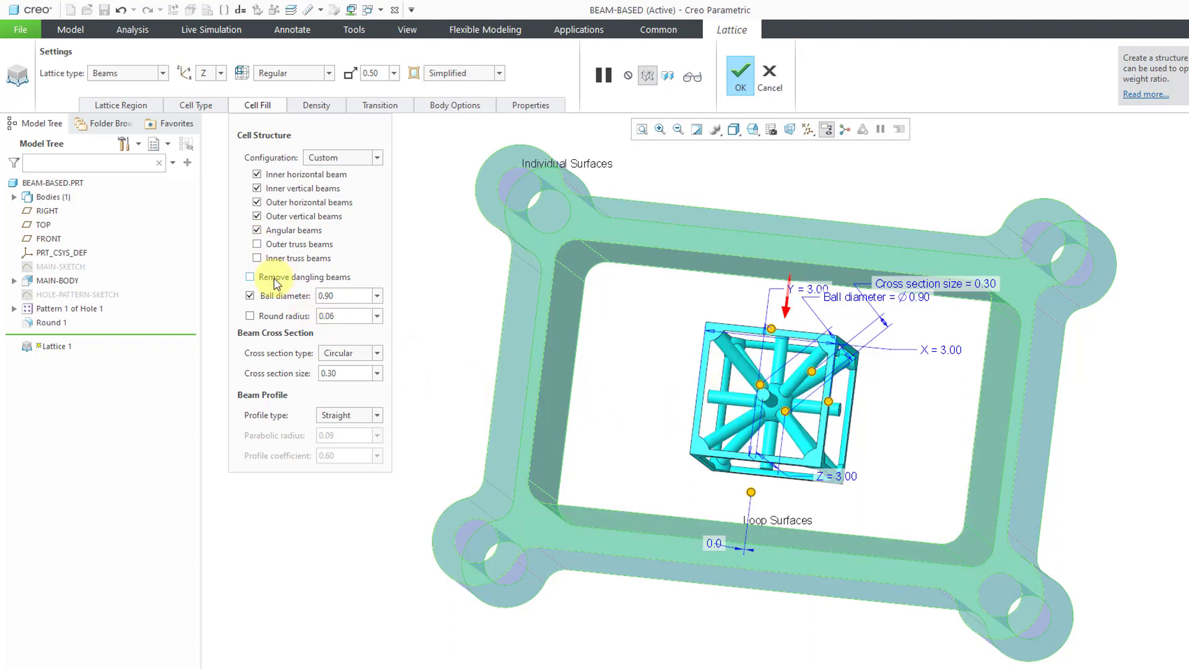
pyautogui.click(251, 277)
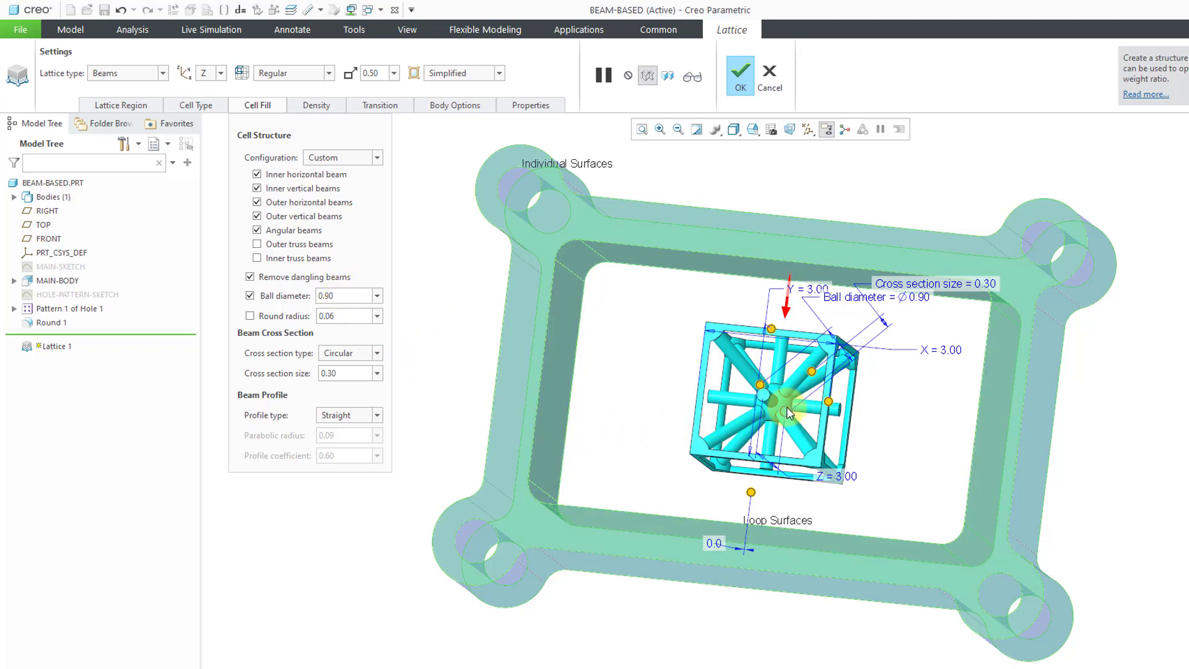
# - Set the ball diameter to 0.25, keeping the Circular cross section type
pyautogui.doubleClick(337, 296)
pyautogui.write('.25')
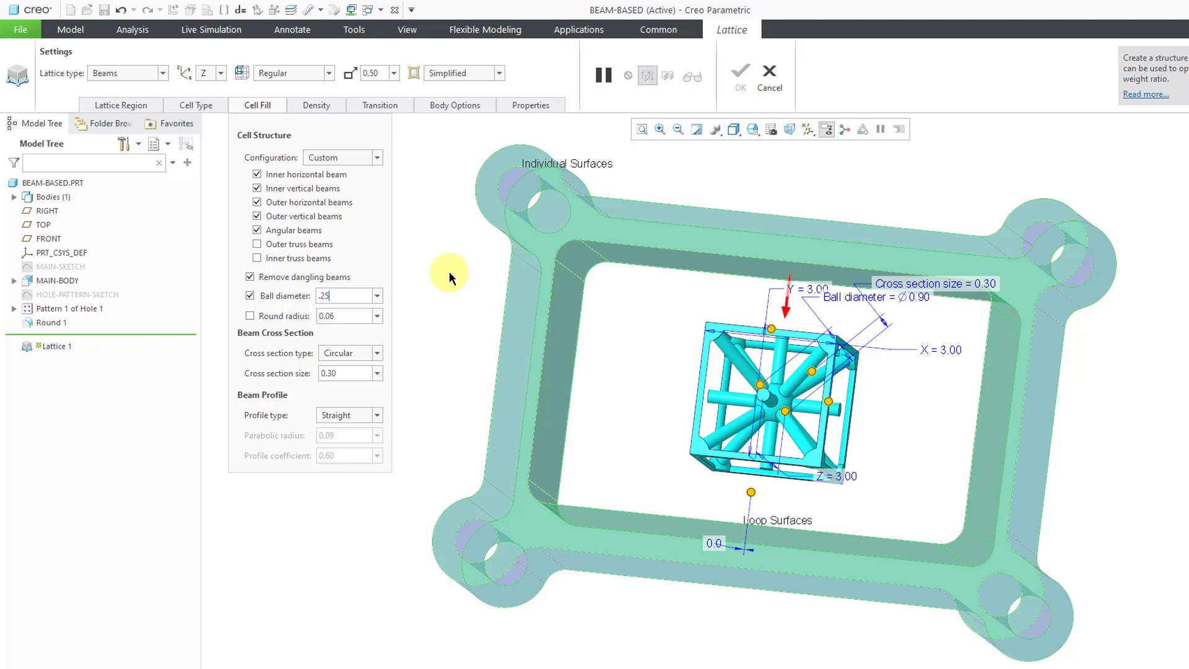
pyautogui.press('Return')
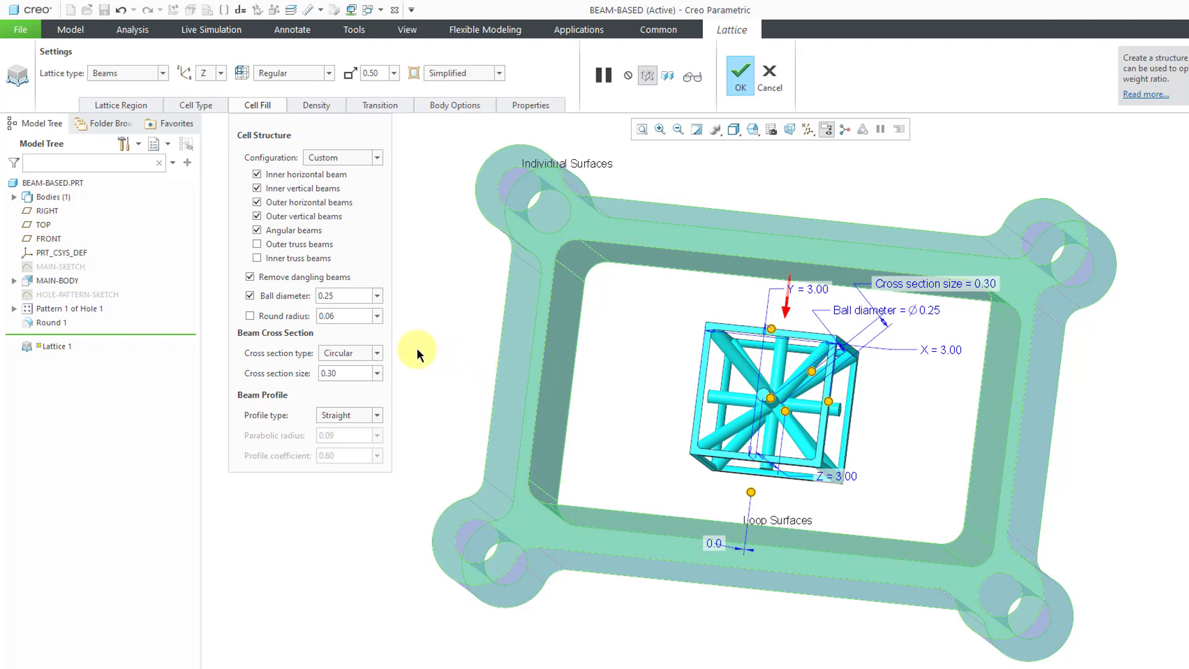
pyautogui.click(377, 353)
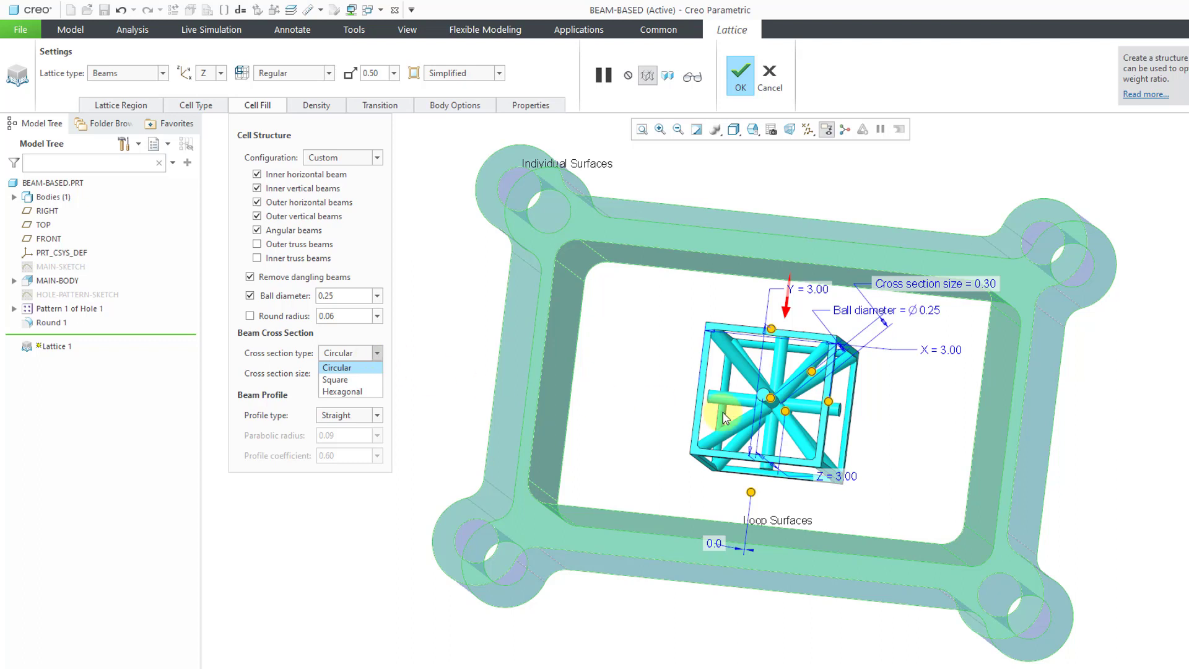
pyautogui.click(798, 430)
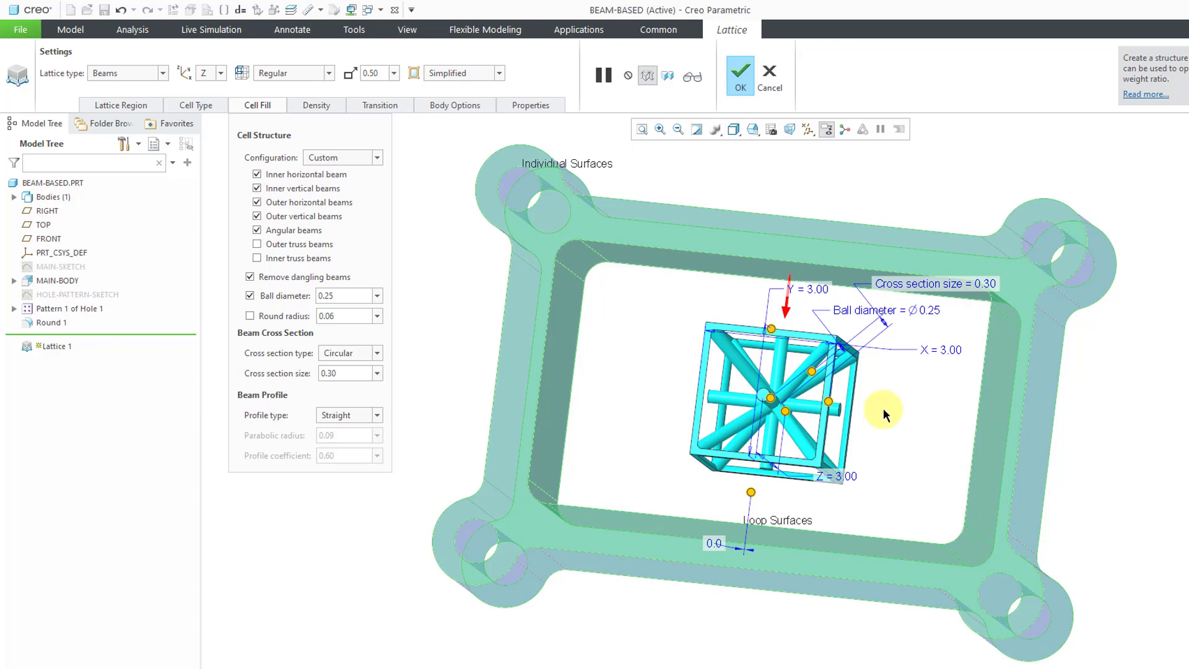
# - Try Square and Hexagonal beam cross sections, then return to Circular
pyautogui.moveTo(811, 394); pyautogui.dragTo(797, 419, button='middle')
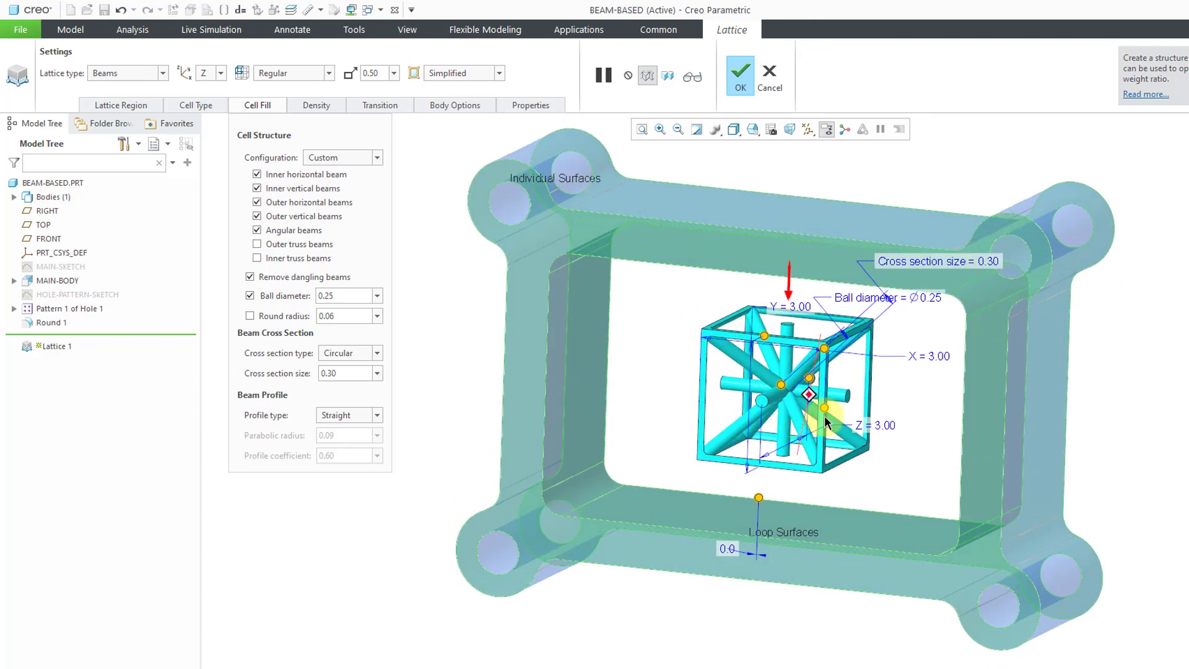
pyautogui.scroll(5, 799, 409)
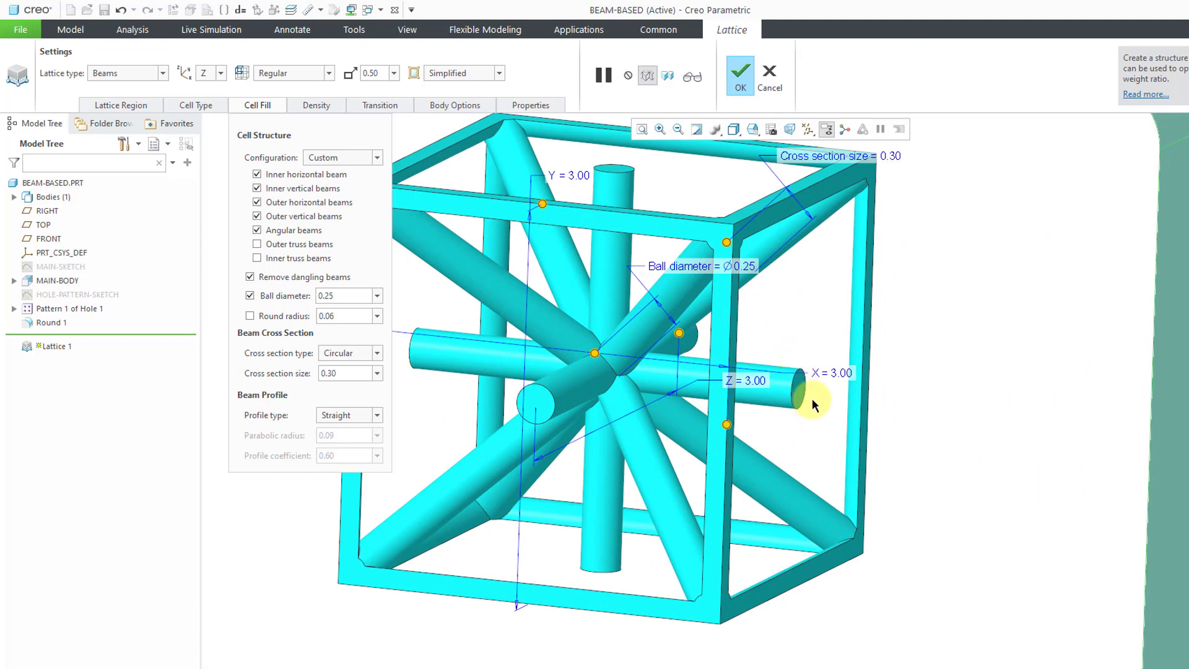
pyautogui.click(359, 353)
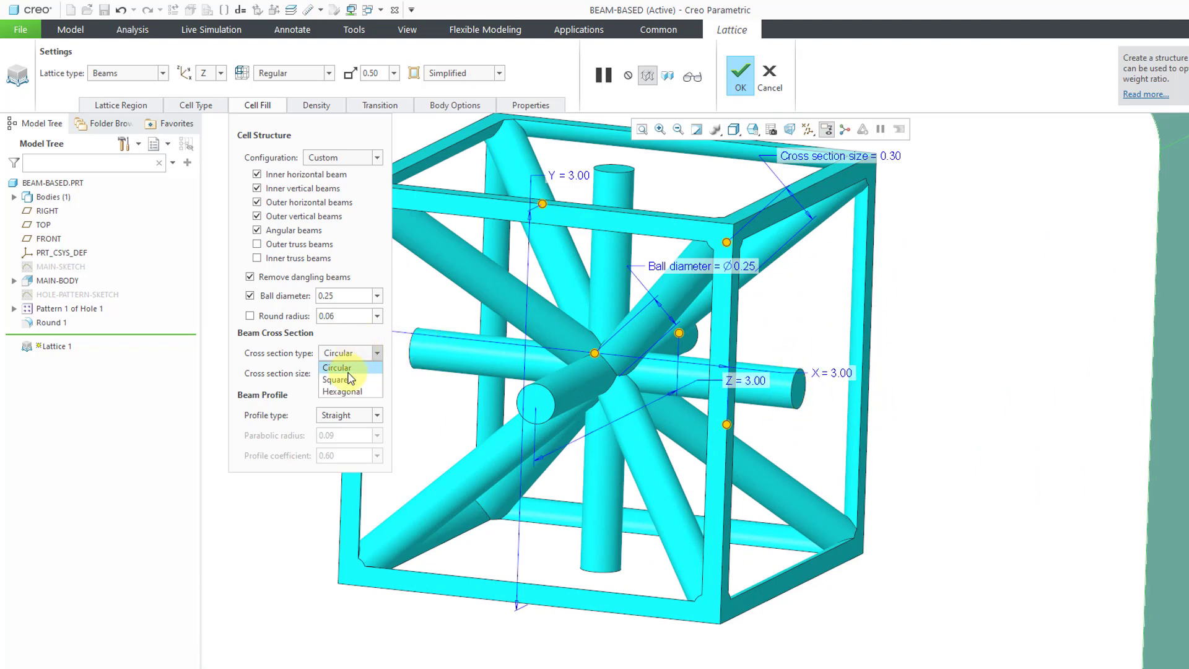
pyautogui.click(340, 372)
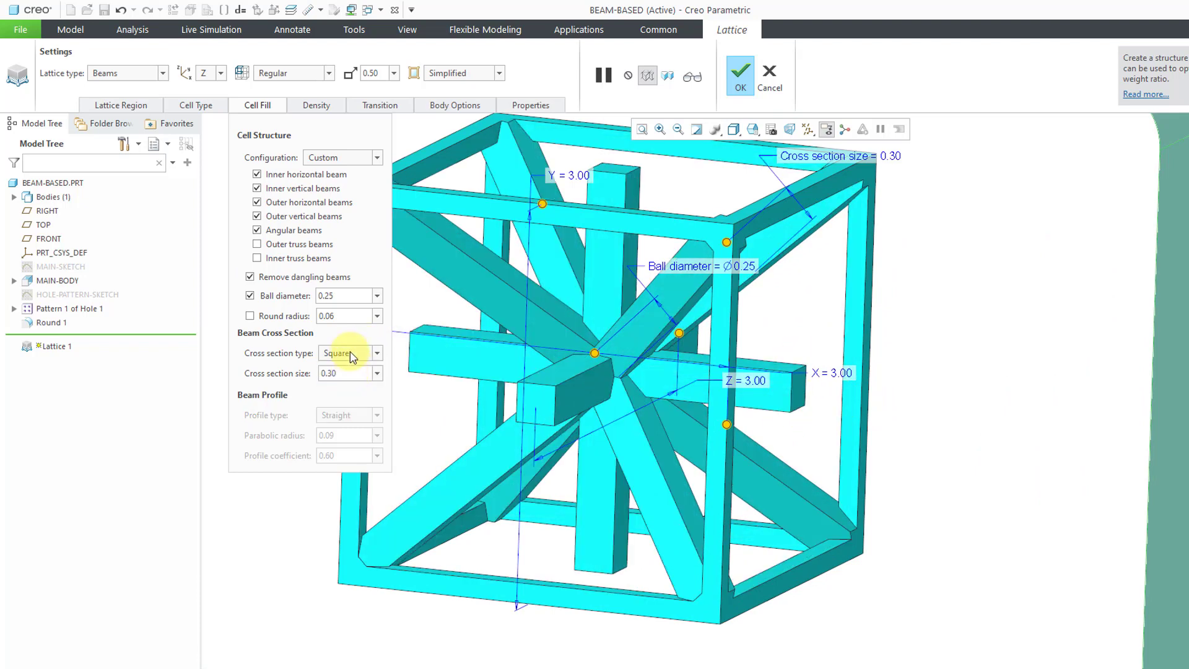
pyautogui.click(345, 354)
pyautogui.click(346, 391)
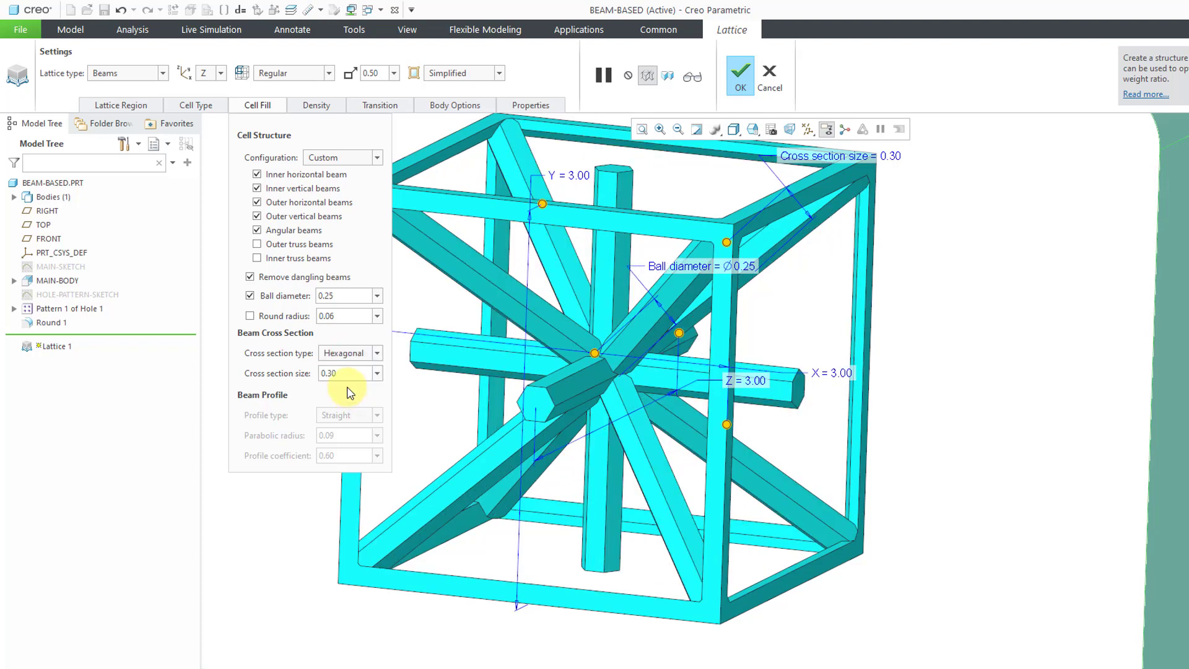
pyautogui.click(345, 354)
pyautogui.click(337, 368)
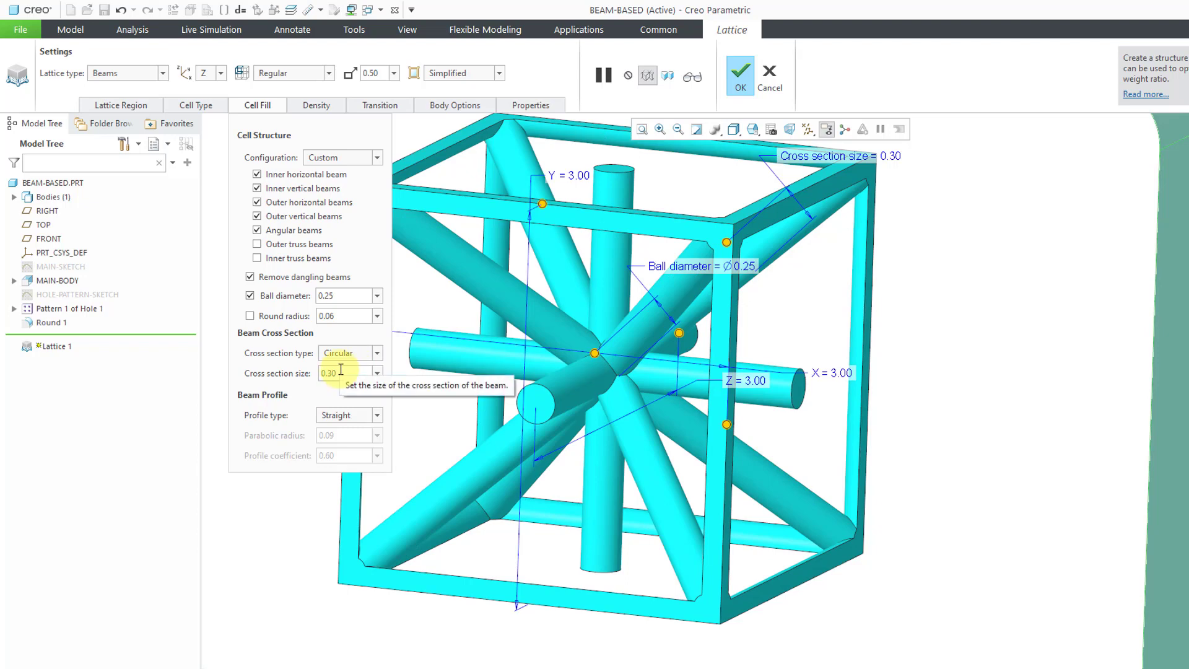
# - Set the cross-section size to 0.10 and leave the round radius option off
pyautogui.click(342, 374)
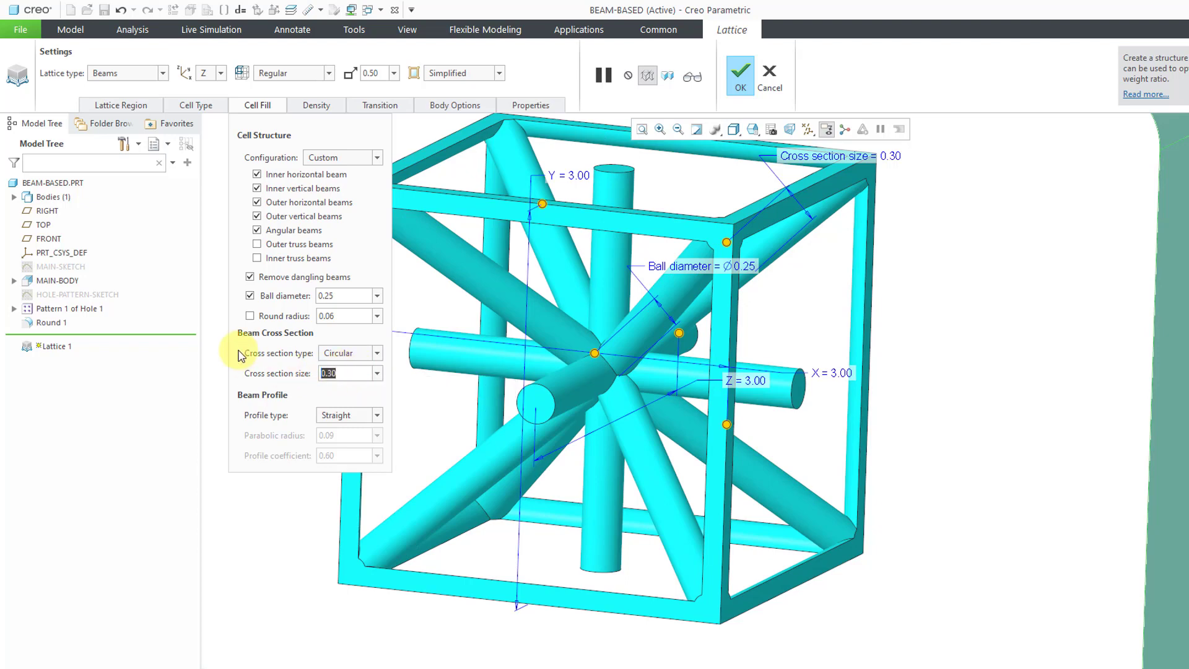
pyautogui.write('.1')
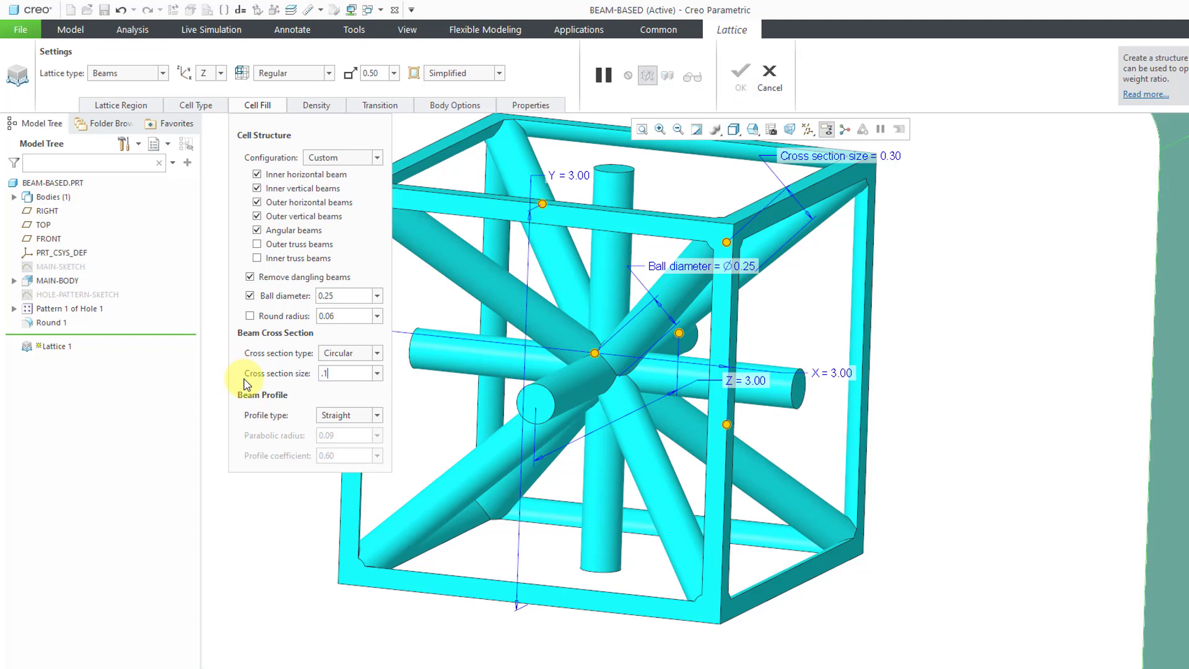
pyautogui.press('Return')
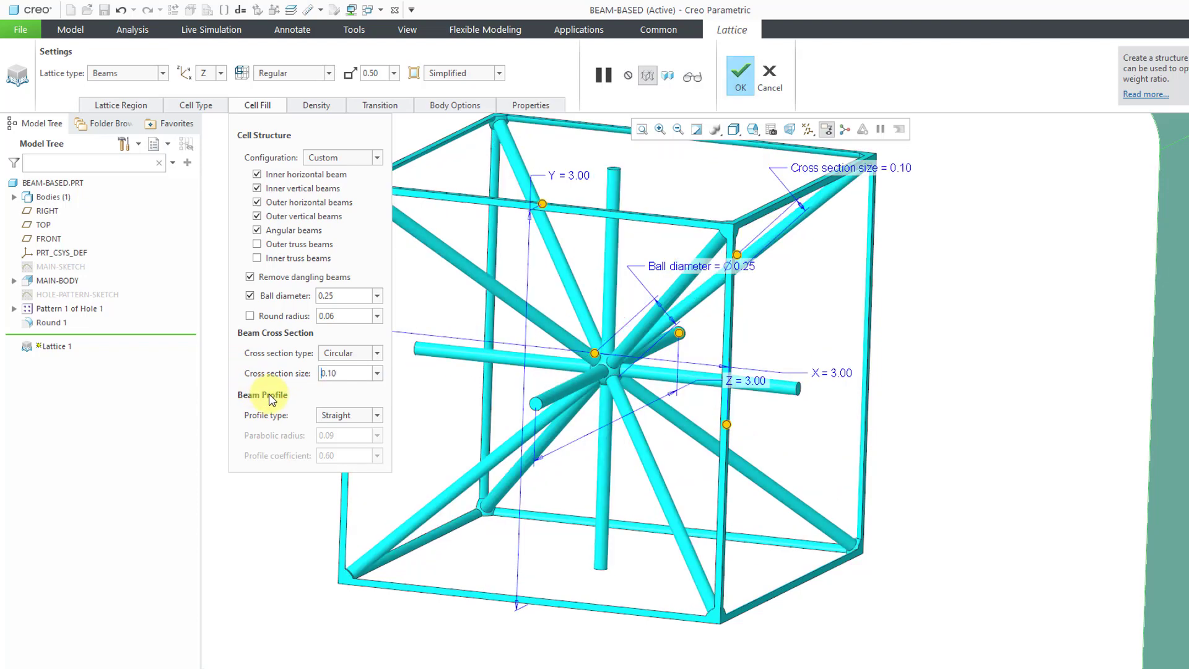
pyautogui.click(615, 378)
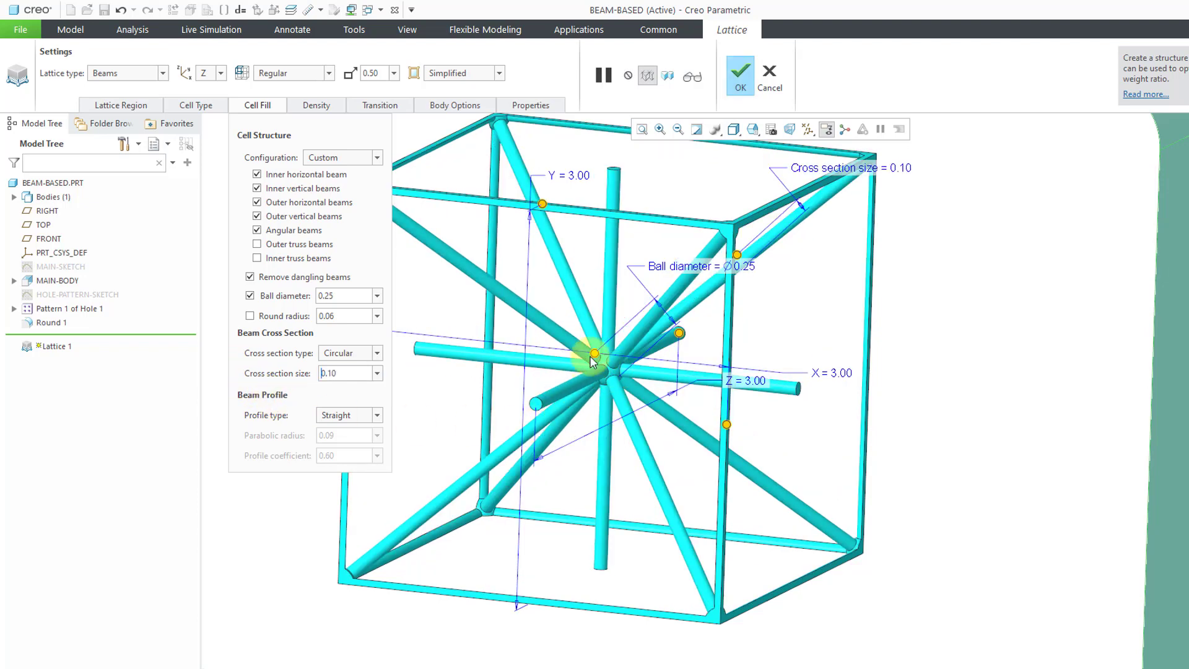
pyautogui.scroll(2, 833, 532)
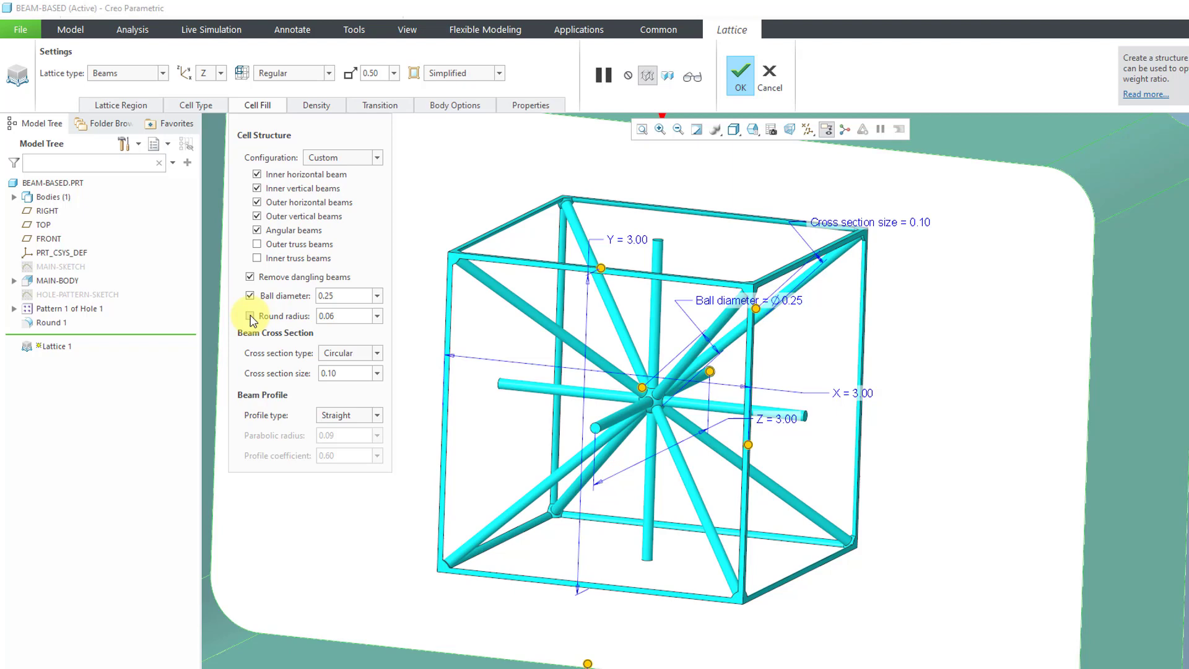
pyautogui.click(251, 317)
pyautogui.click(250, 316)
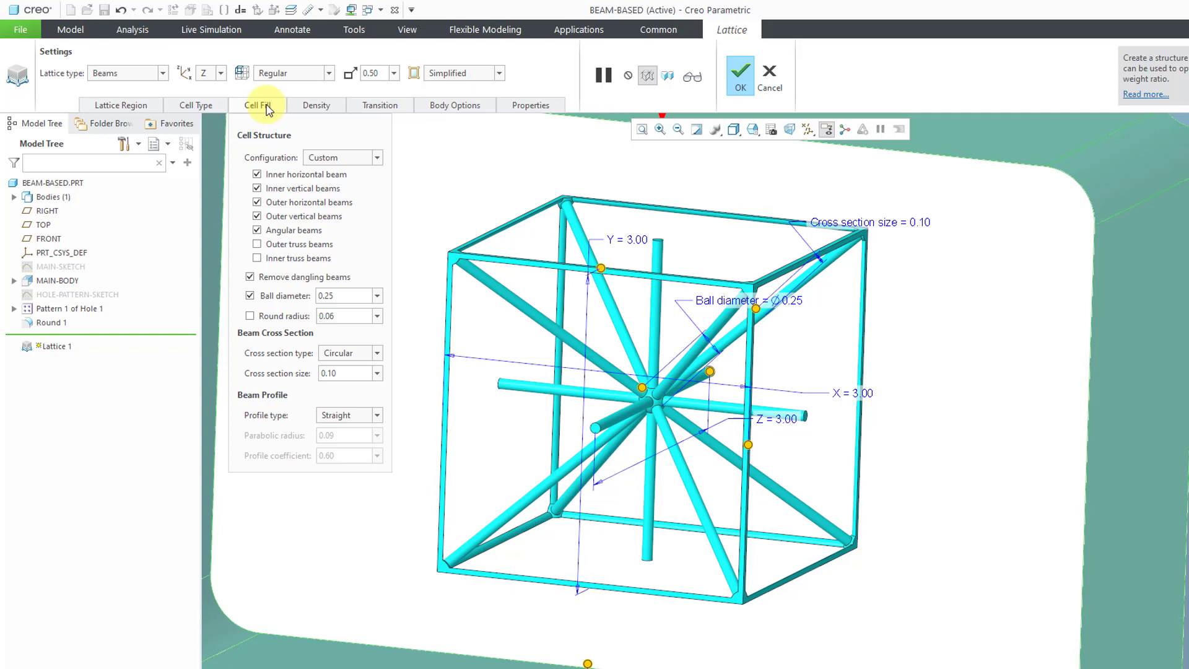
# - Set the cubic cell size to 2.00 in X, Y and Z
pyautogui.click(213, 108)
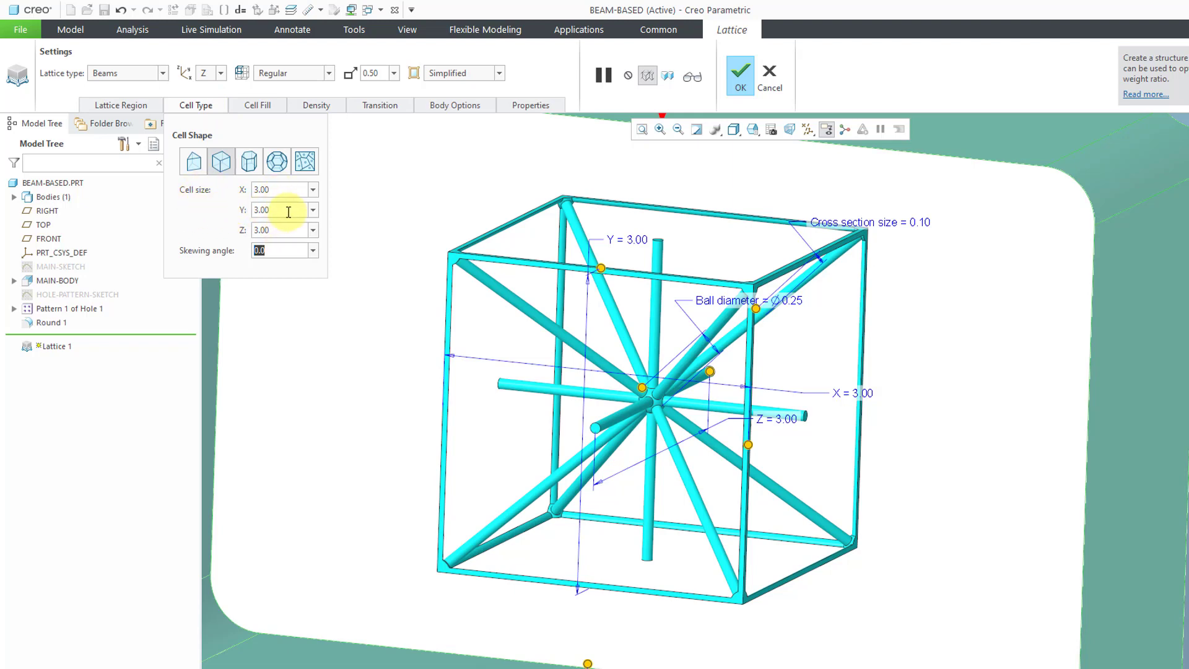
pyautogui.click(274, 190)
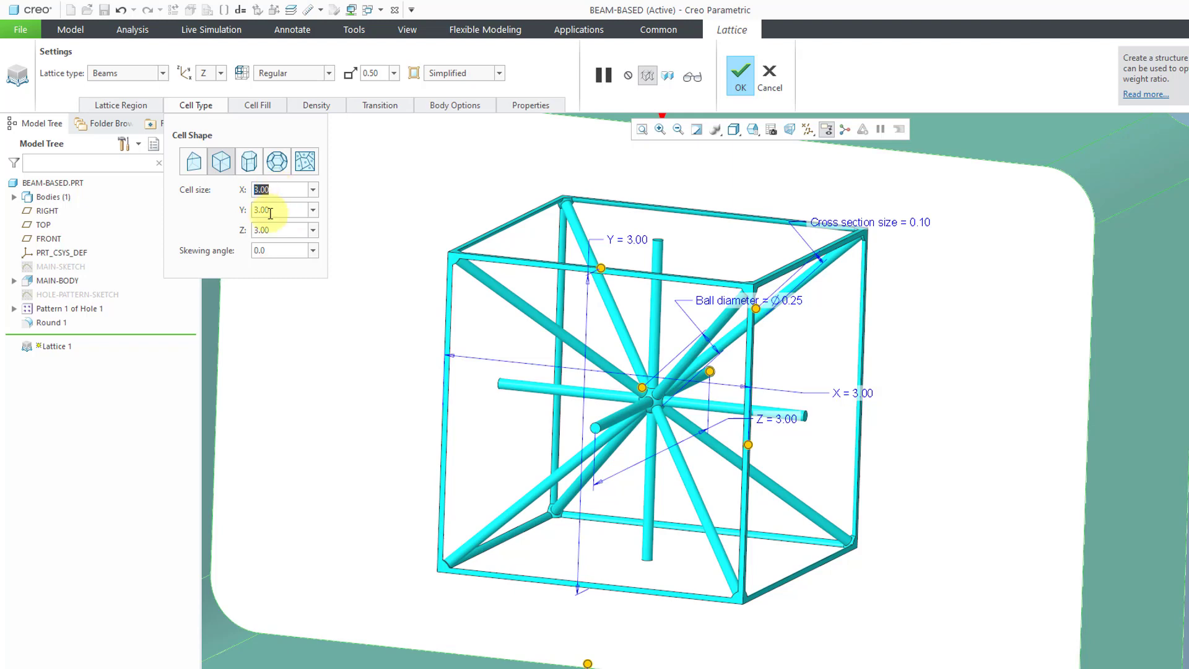
pyautogui.write('2')
pyautogui.press('Return')
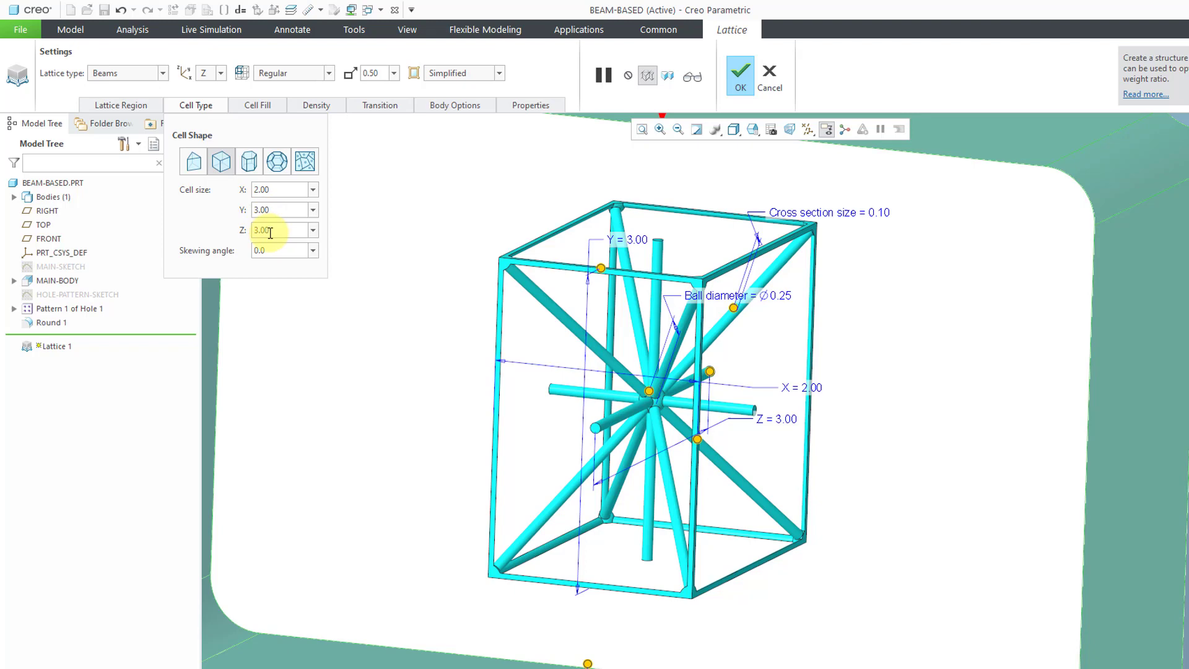
pyautogui.doubleClick(639, 240)
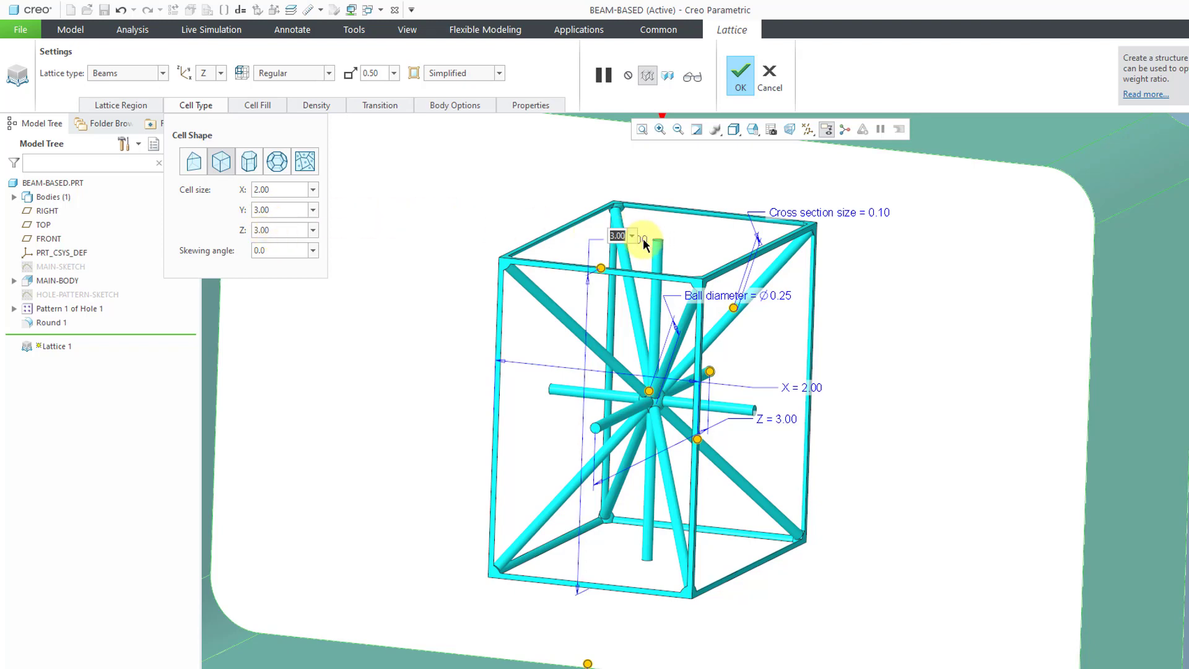
pyautogui.write('2')
pyautogui.press('Return')
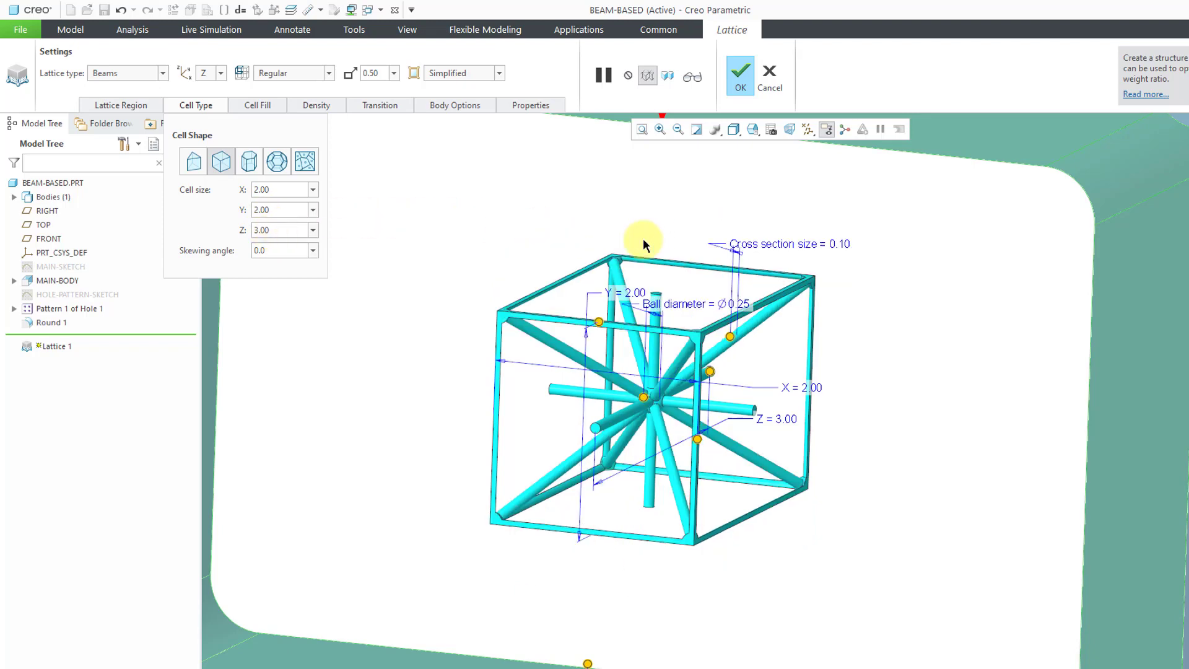
pyautogui.doubleClick(789, 421)
pyautogui.write('2')
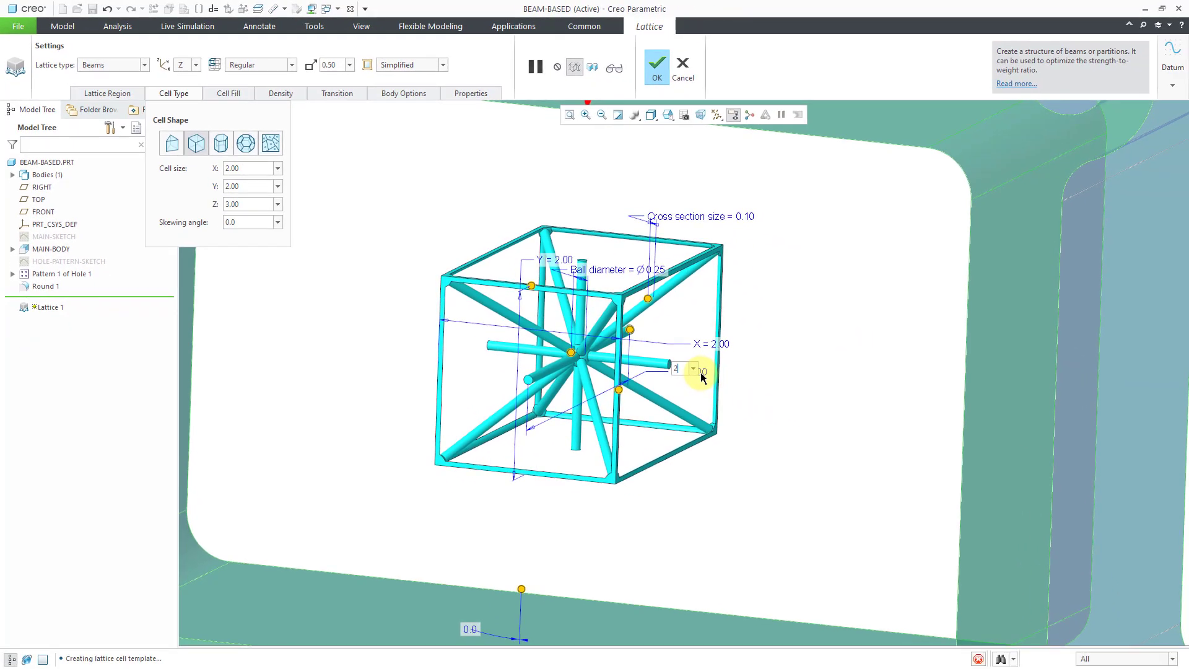
pyautogui.press('Return')
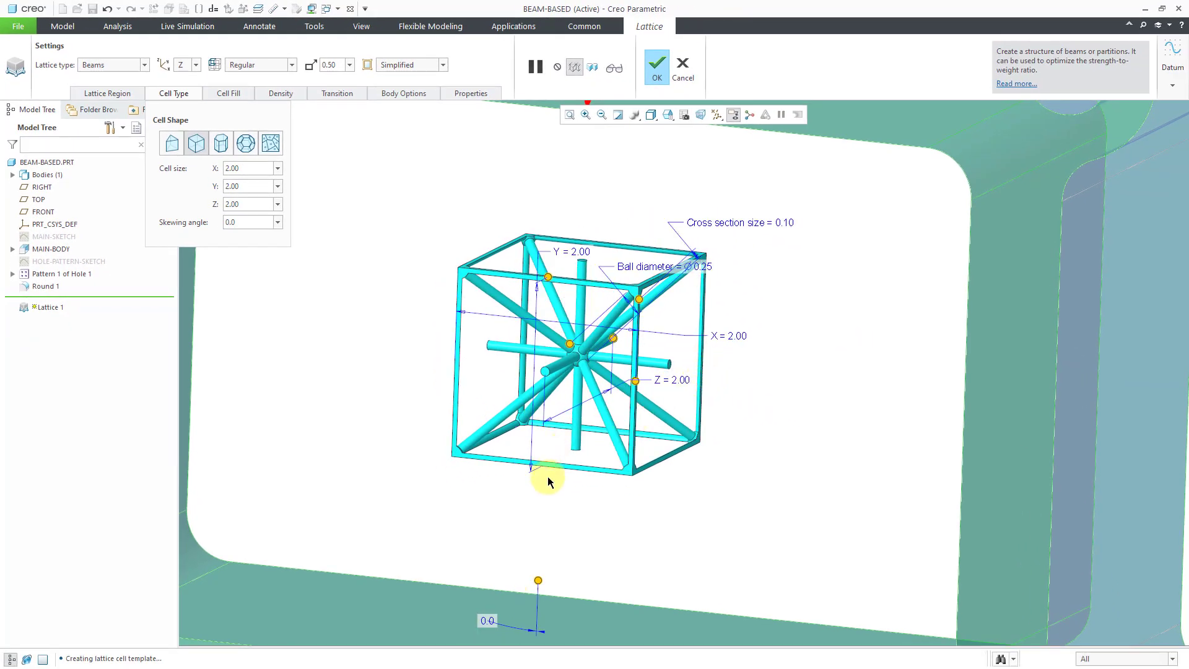
# - Change the cell's skewing angle to 0
pyautogui.scroll(-4, 548, 481)
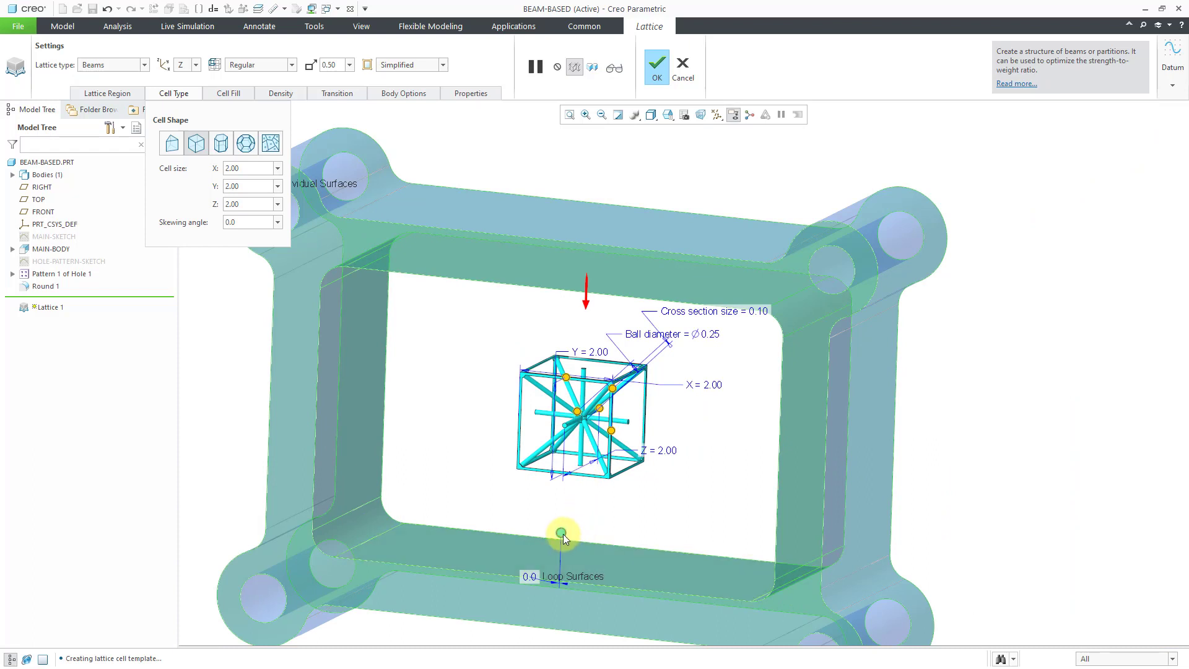
pyautogui.moveTo(562, 533)
pyautogui.mouseDown()
pyautogui.moveTo(535, 521)
pyautogui.moveTo(571, 531)
pyautogui.moveTo(613, 520)
pyautogui.moveTo(571, 520)
pyautogui.moveTo(530, 499)
pyautogui.moveTo(544, 520)
pyautogui.moveTo(594, 520)
pyautogui.moveTo(568, 522)
pyautogui.moveTo(536, 493)
pyautogui.moveTo(595, 528)
pyautogui.moveTo(533, 491)
pyautogui.moveTo(603, 518)
pyautogui.moveTo(557, 517)
pyautogui.mouseUp()
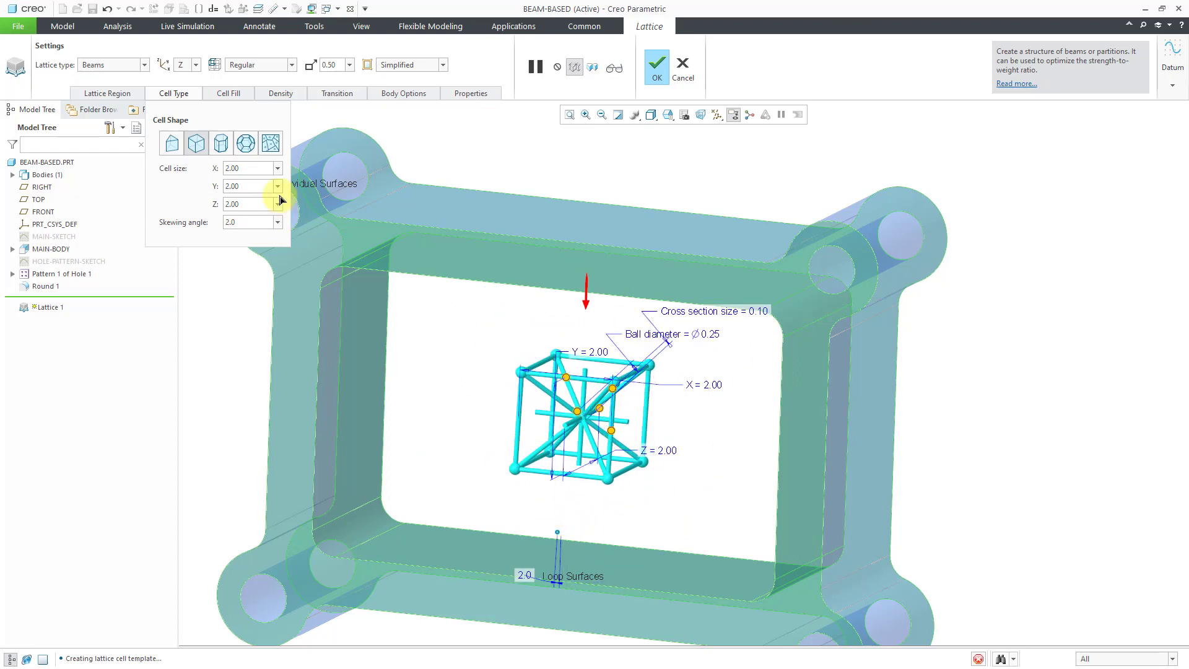
pyautogui.click(247, 221)
pyautogui.press('BackSpace')
pyautogui.press('BackSpace')
pyautogui.press('BackSpace')
pyautogui.write('0')
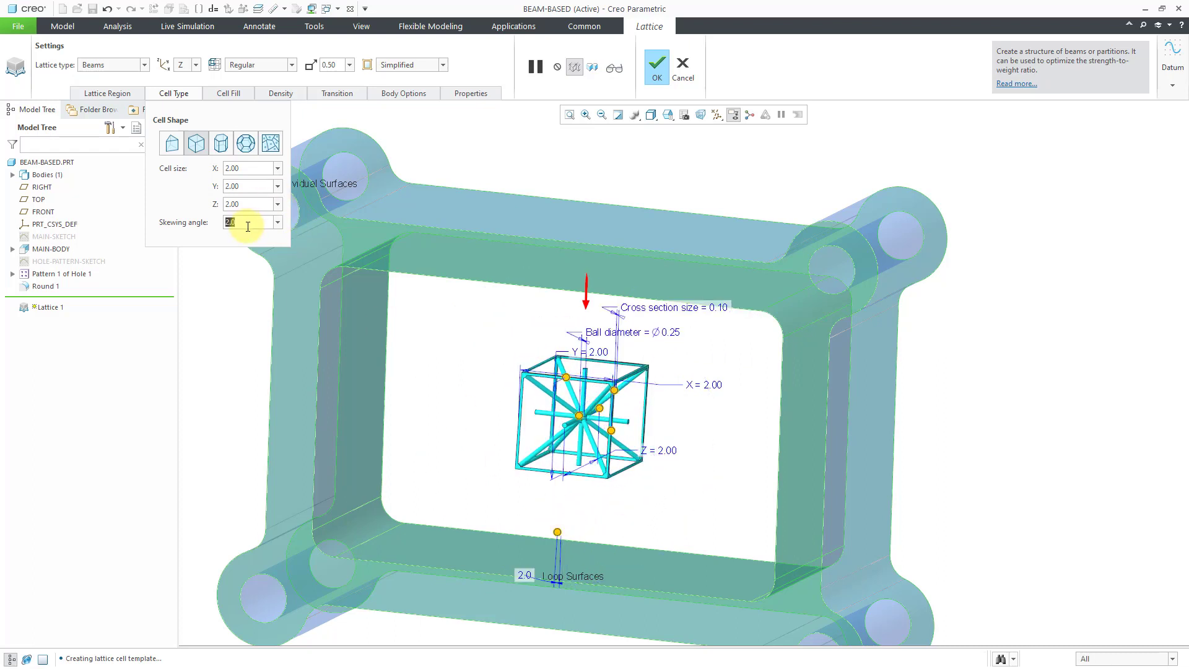
pyautogui.press('Return')
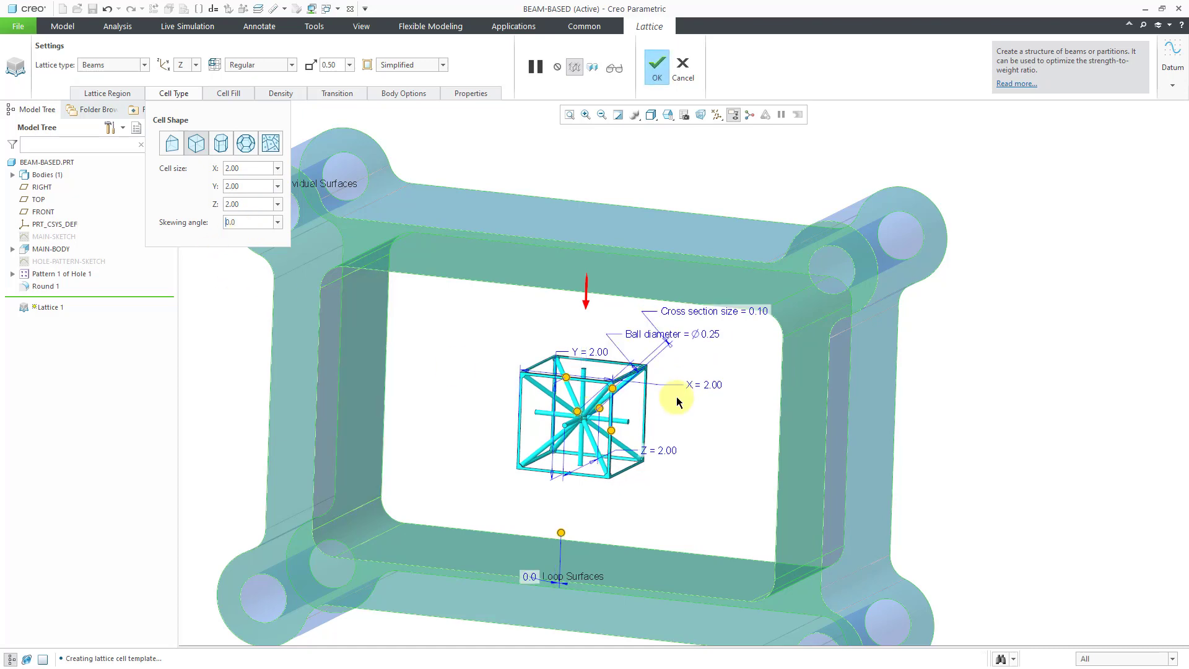
pyautogui.moveTo(693, 402)
pyautogui.mouseDown(button='middle')
pyautogui.moveTo(650, 406)
pyautogui.moveTo(698, 404)
pyautogui.mouseUp(button='middle')
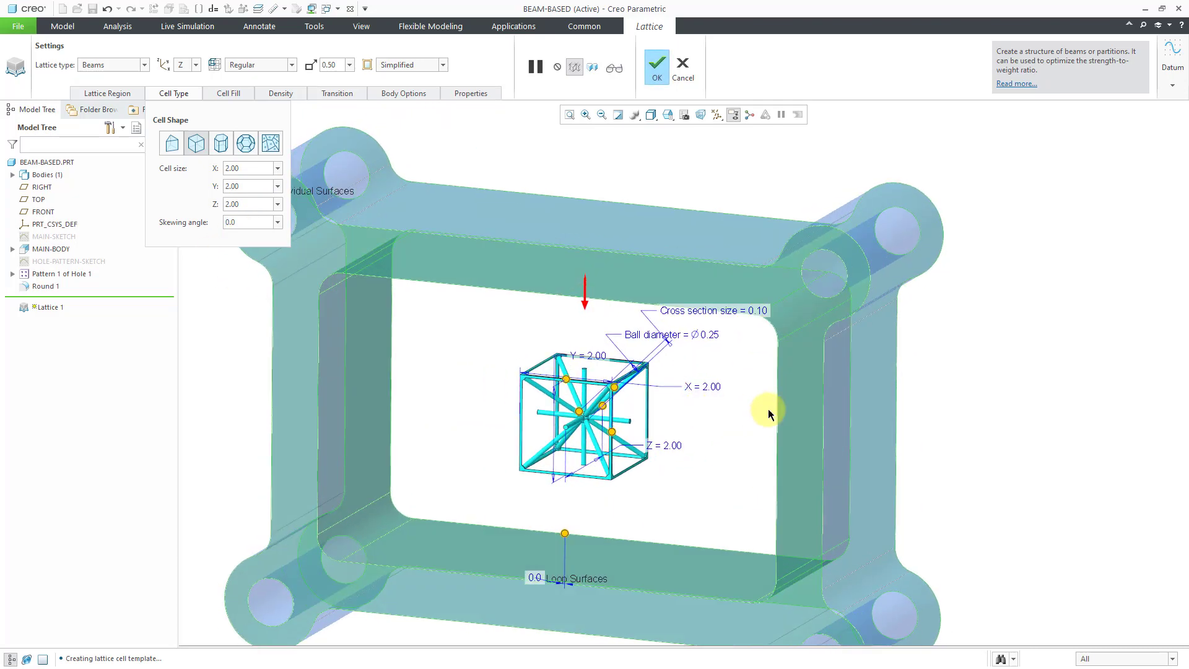
pyautogui.hotkey('ctrl', 'd')
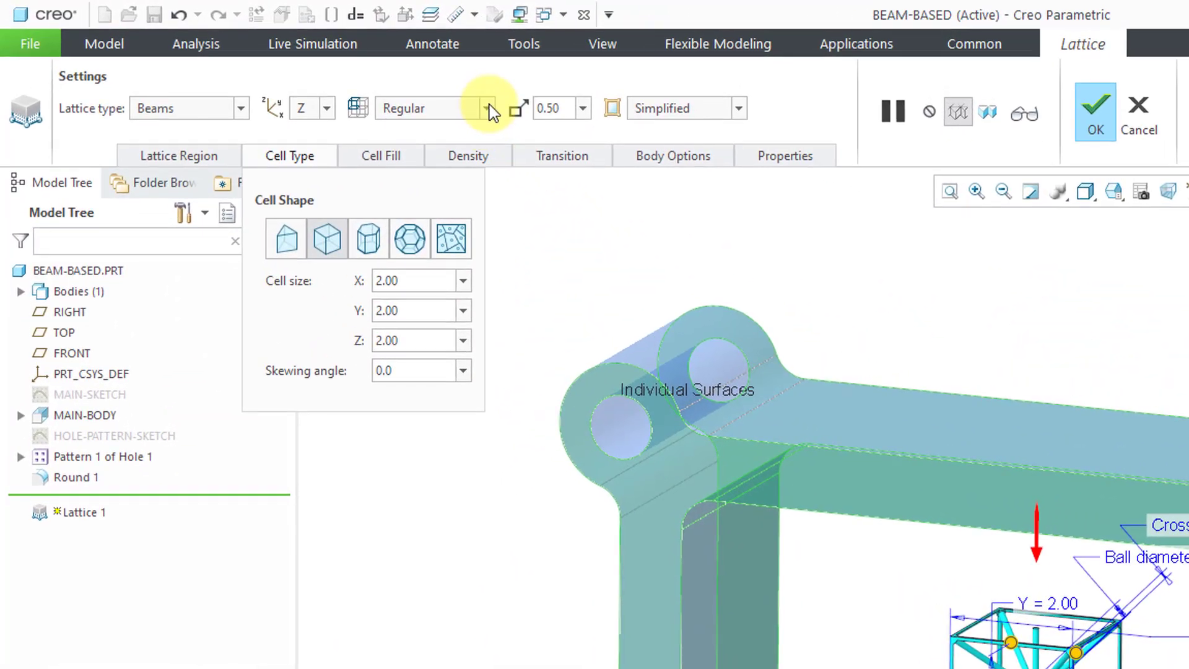
pyautogui.click(488, 109)
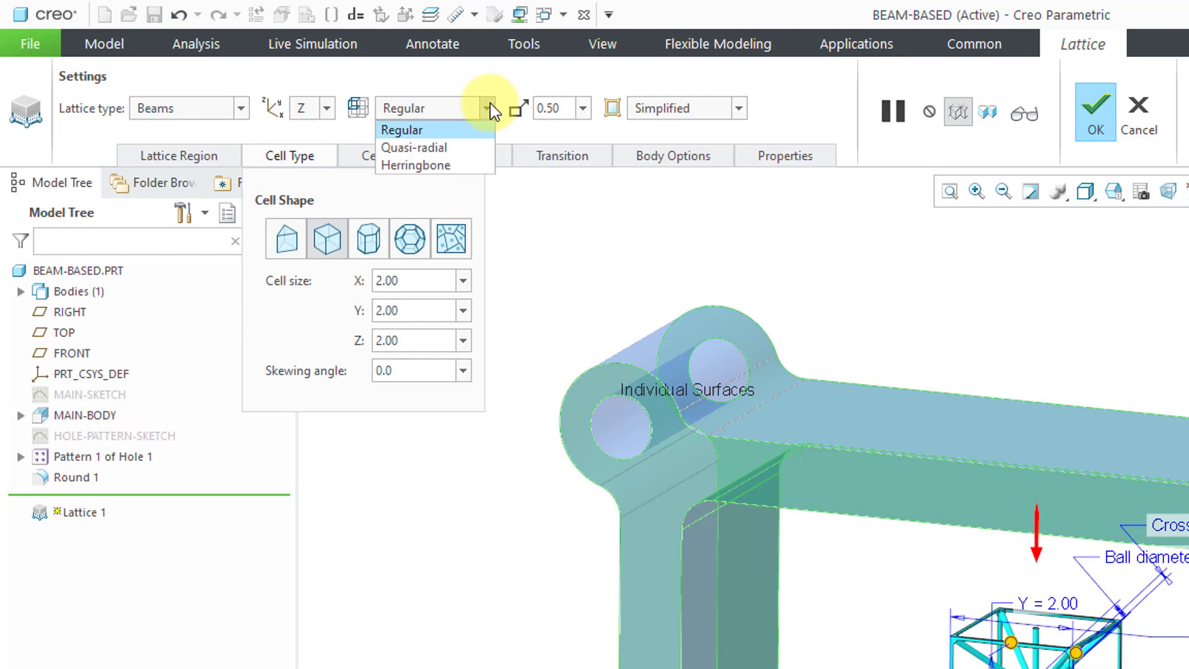
pyautogui.click(489, 105)
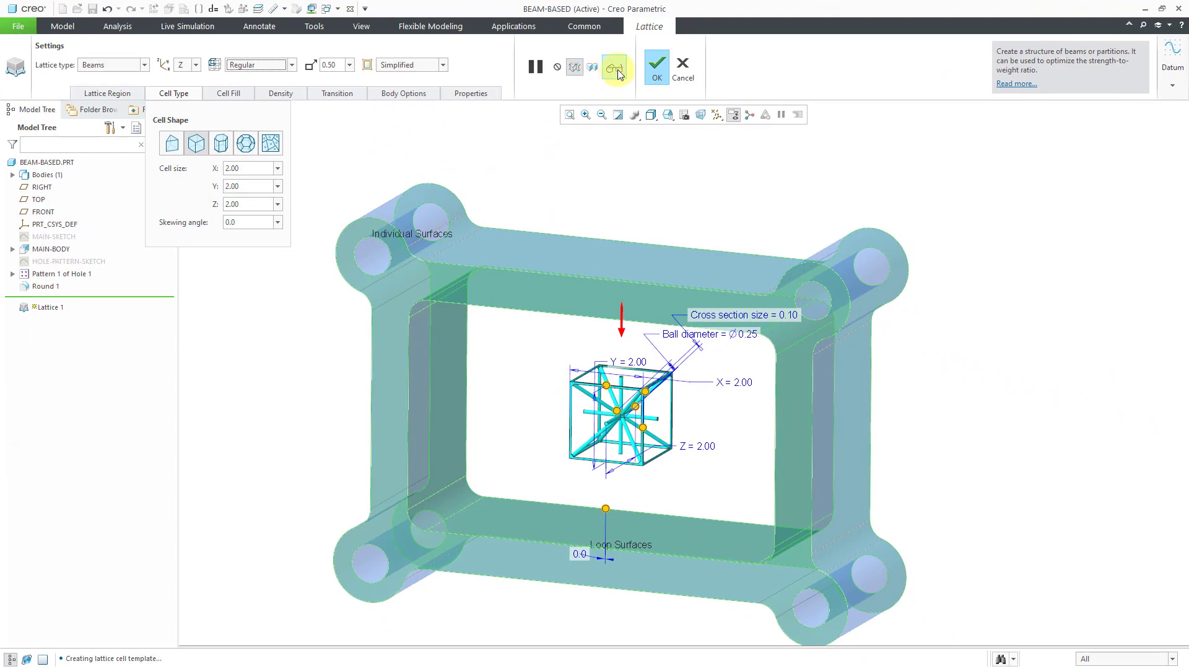
pyautogui.click(617, 69)
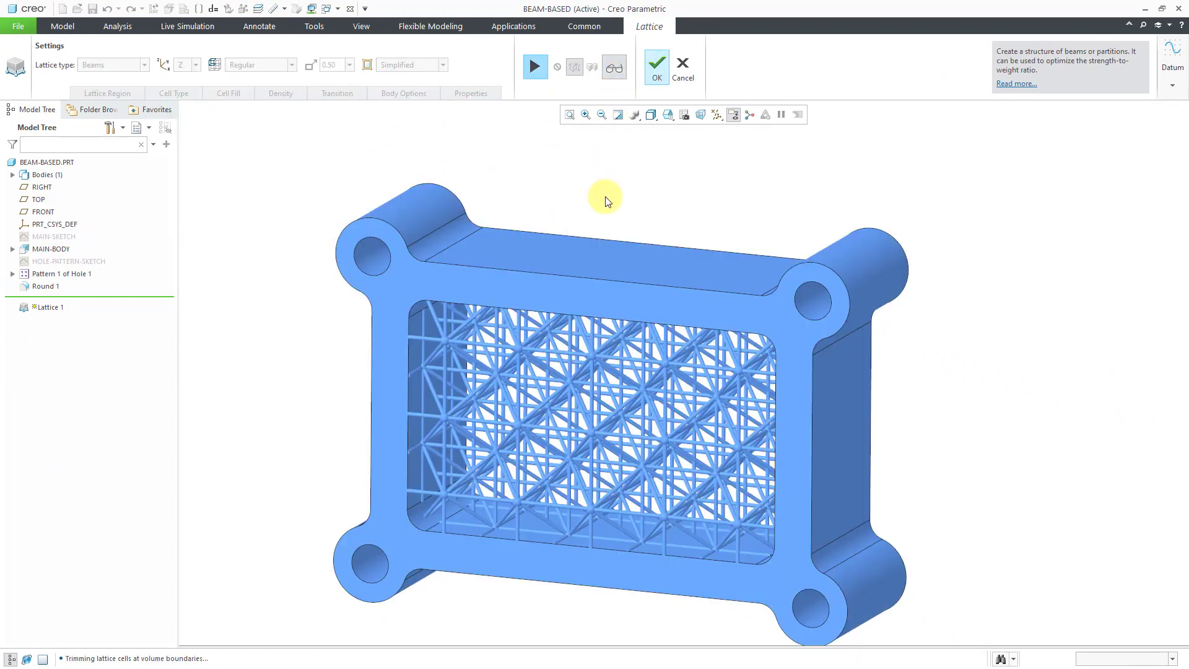
pyautogui.moveTo(637, 207)
pyautogui.mouseDown(button='middle')
pyautogui.moveTo(590, 222)
pyautogui.moveTo(637, 199)
pyautogui.moveTo(626, 228)
pyautogui.moveTo(615, 212)
pyautogui.moveTo(592, 241)
pyautogui.moveTo(615, 204)
pyautogui.moveTo(603, 217)
pyautogui.moveTo(616, 217)
pyautogui.mouseUp(button='middle')
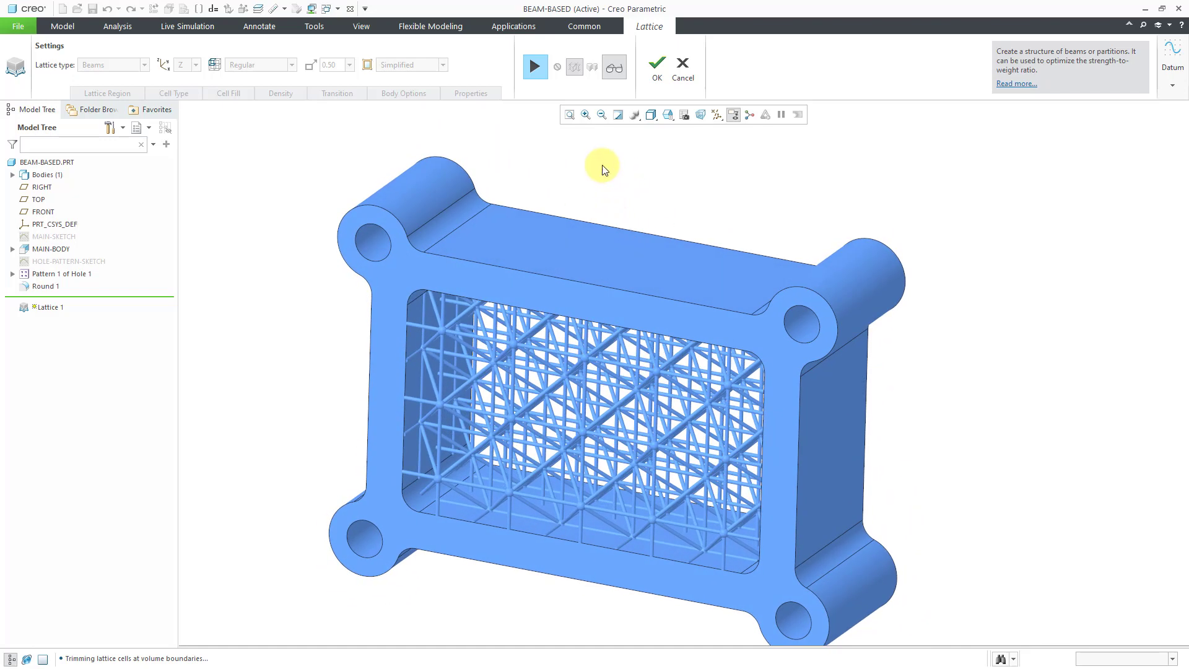
pyautogui.click(534, 67)
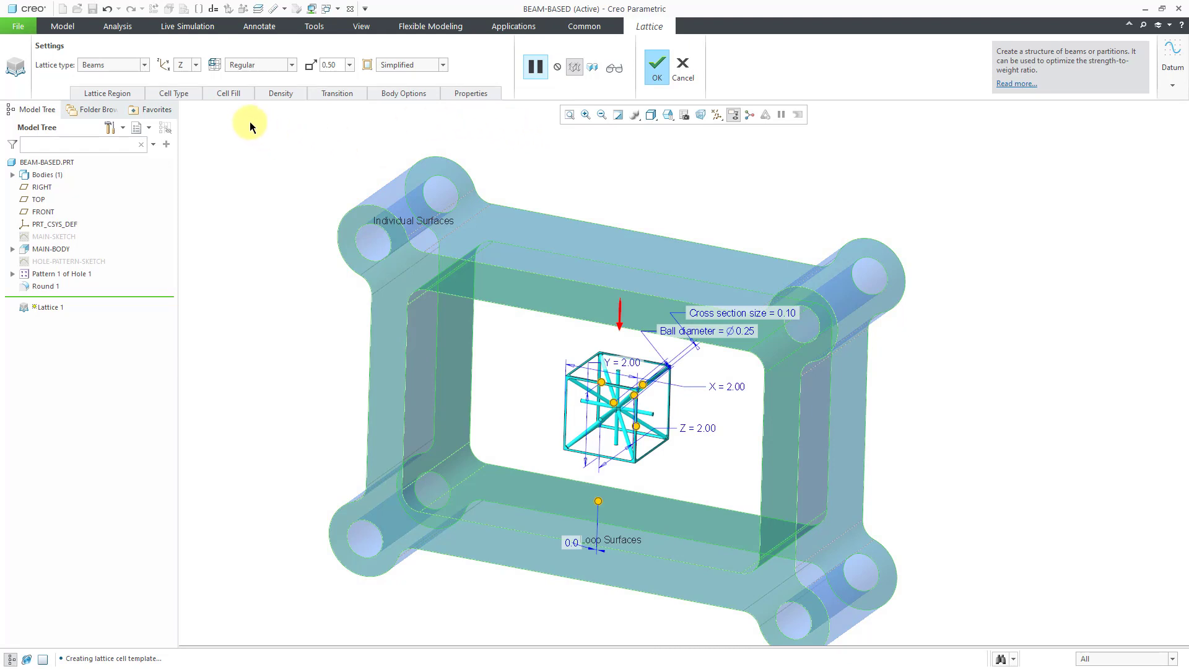
# - Switch to the triangular prism cell shape and verify the full lattice preview
pyautogui.click(166, 94)
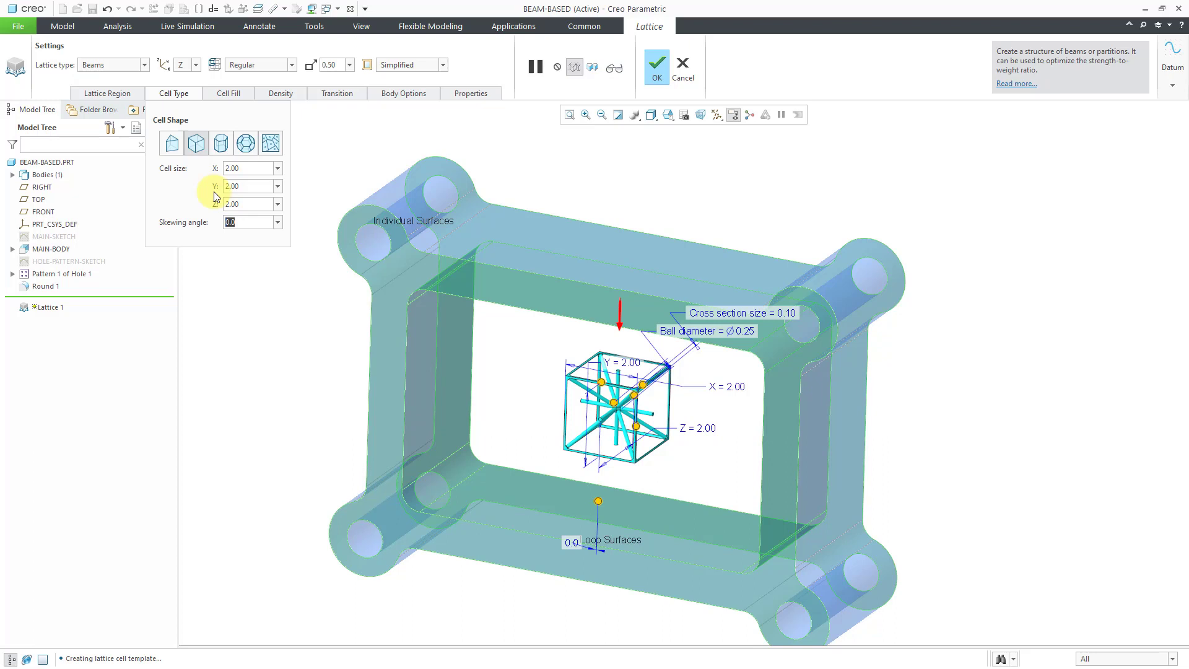
pyautogui.click(172, 144)
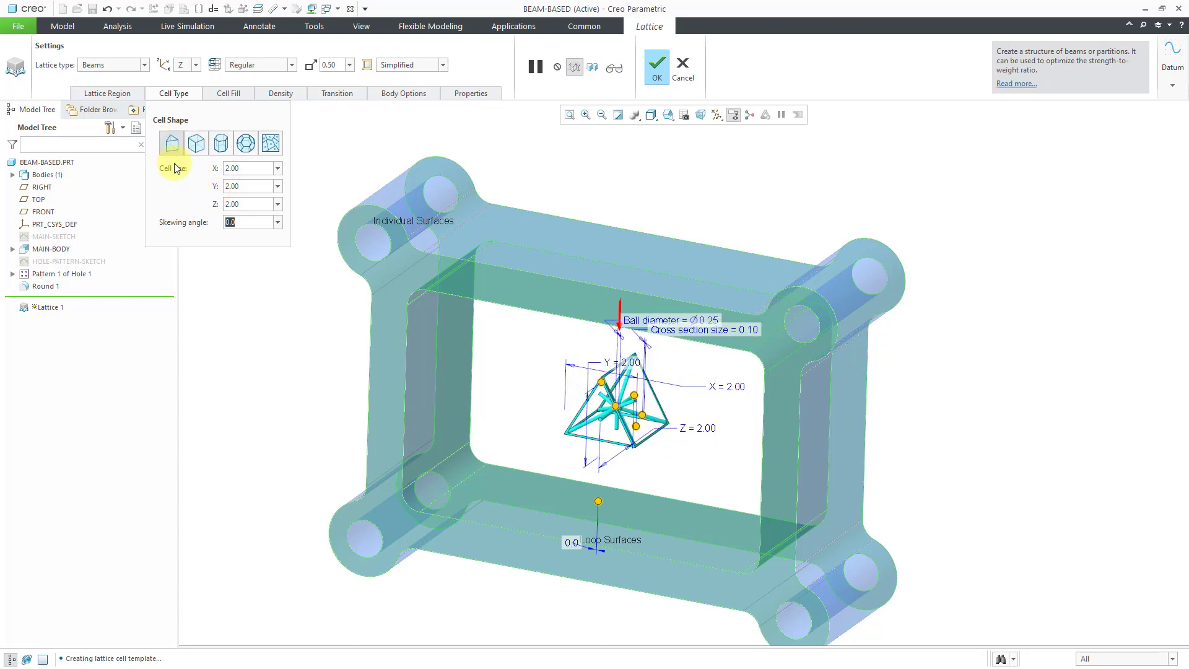
pyautogui.click(614, 67)
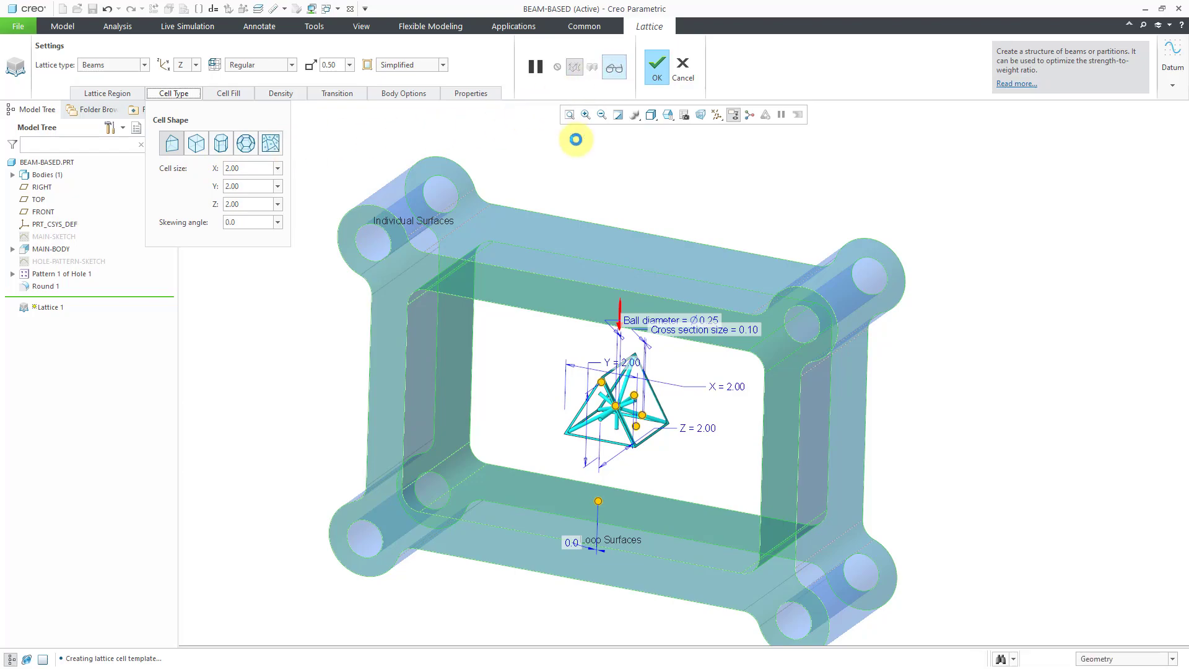
pyautogui.moveTo(552, 240)
pyautogui.mouseDown(button='middle')
pyautogui.moveTo(584, 213)
pyautogui.moveTo(654, 226)
pyautogui.moveTo(579, 225)
pyautogui.moveTo(520, 248)
pyautogui.moveTo(540, 249)
pyautogui.mouseUp(button='middle')
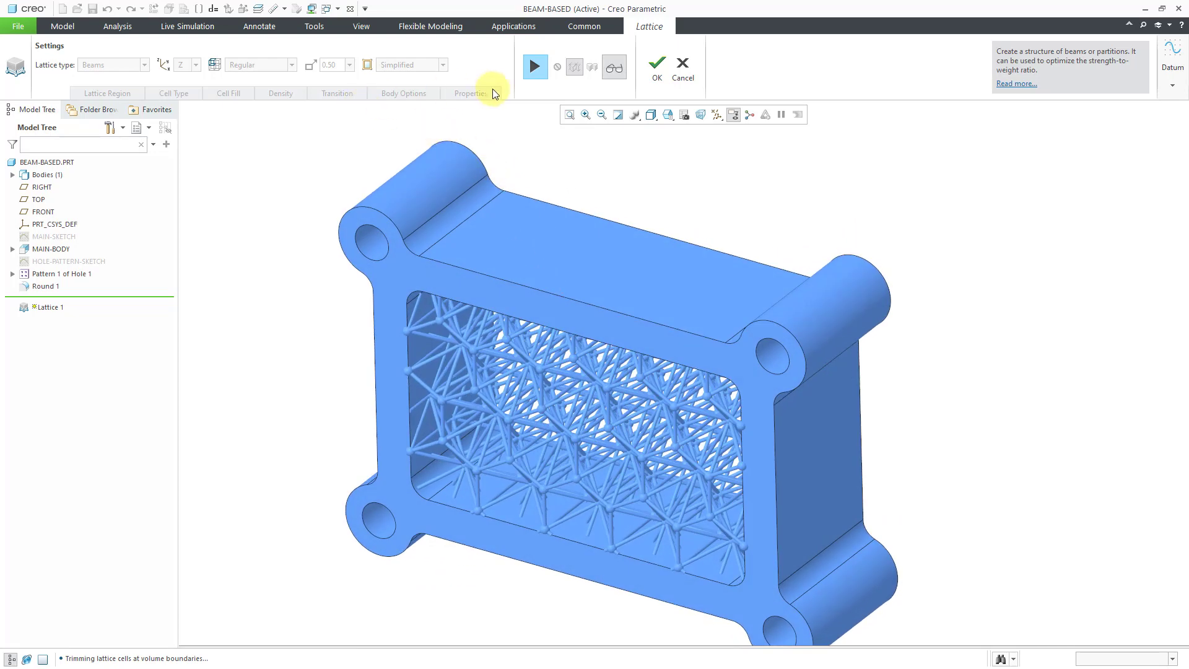
pyautogui.click(534, 68)
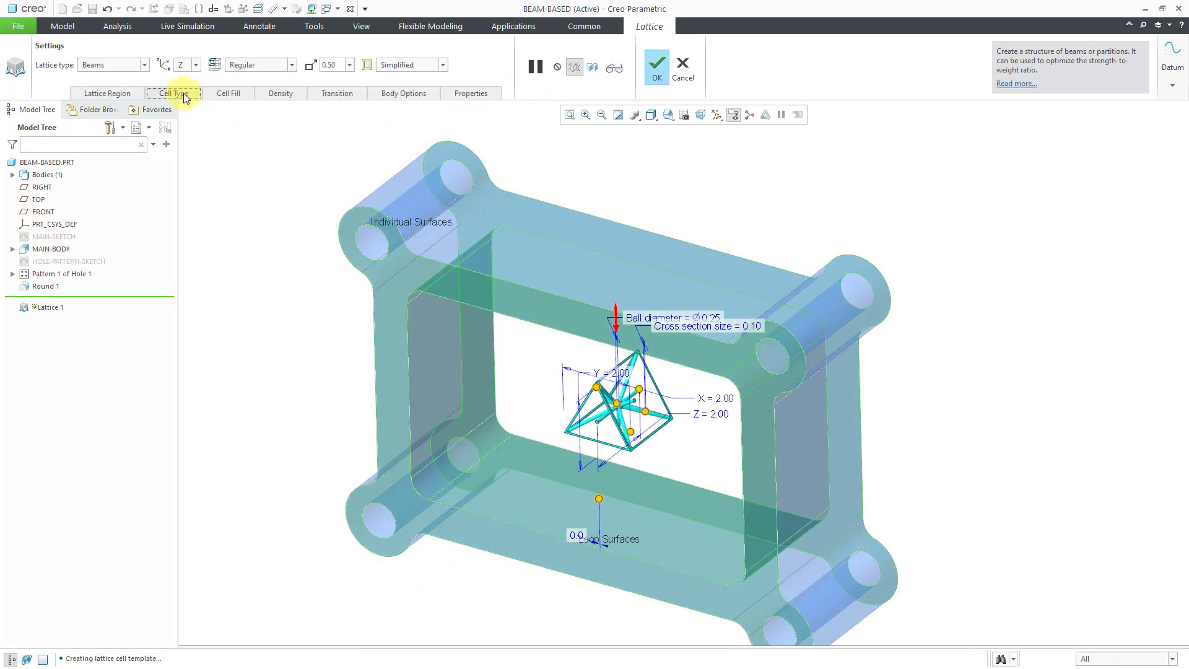
# - Switch to the hexagonal prism cell shape and verify the lattice preview
pyautogui.click(174, 94)
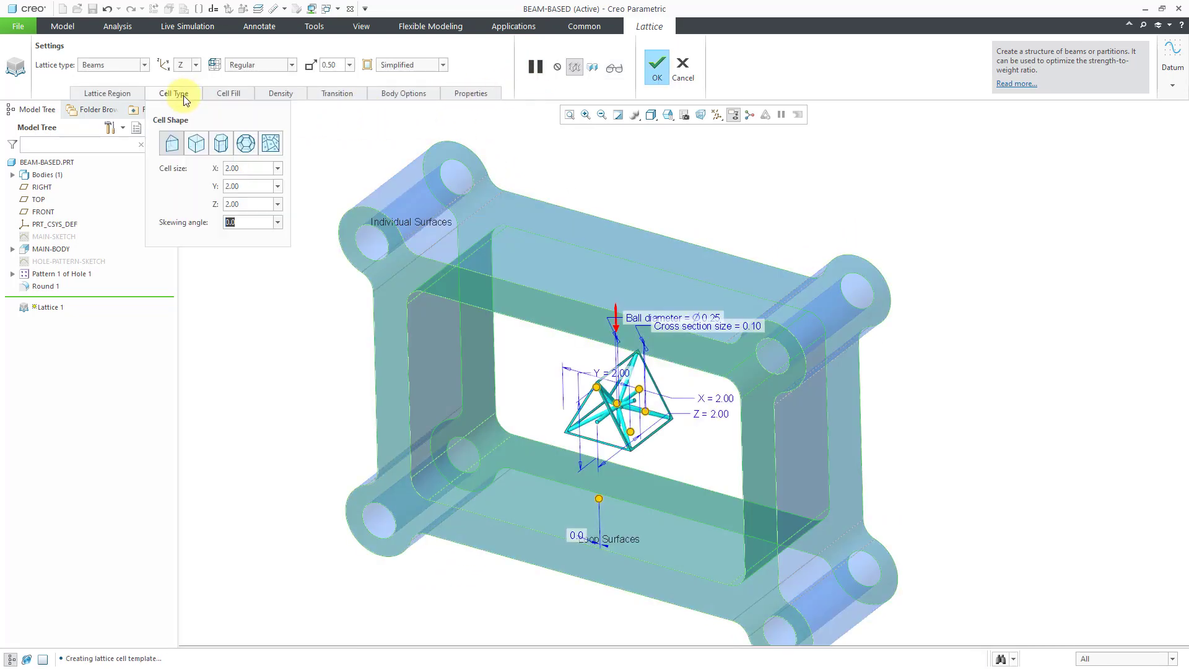
pyautogui.click(224, 147)
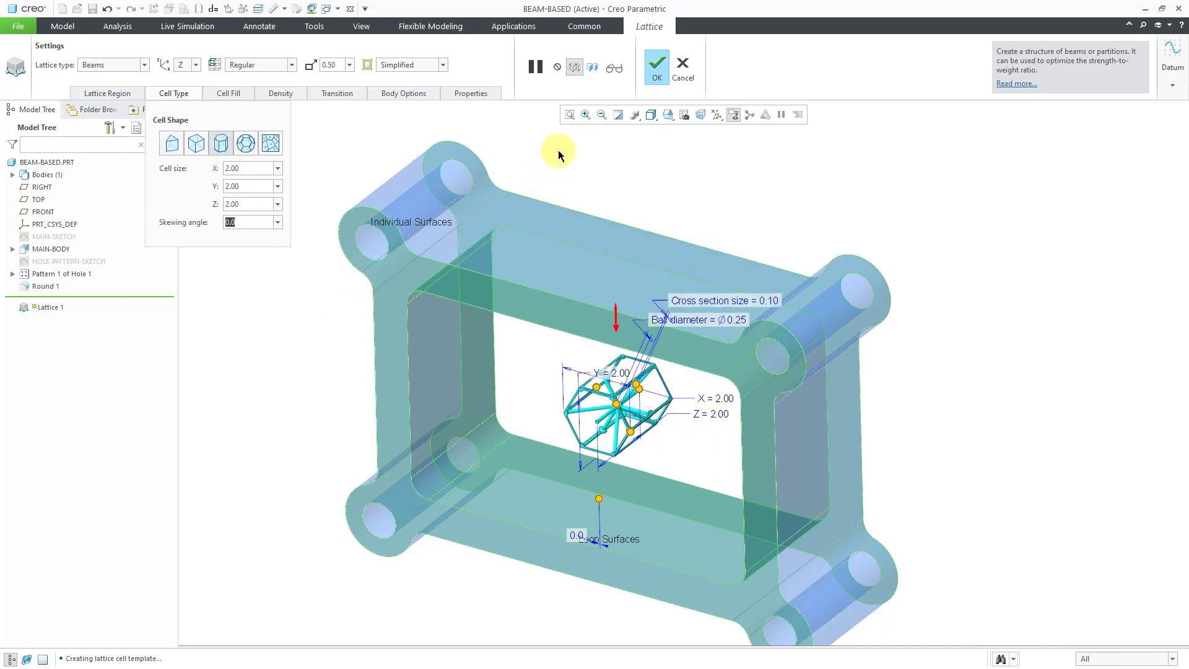
pyautogui.click(617, 70)
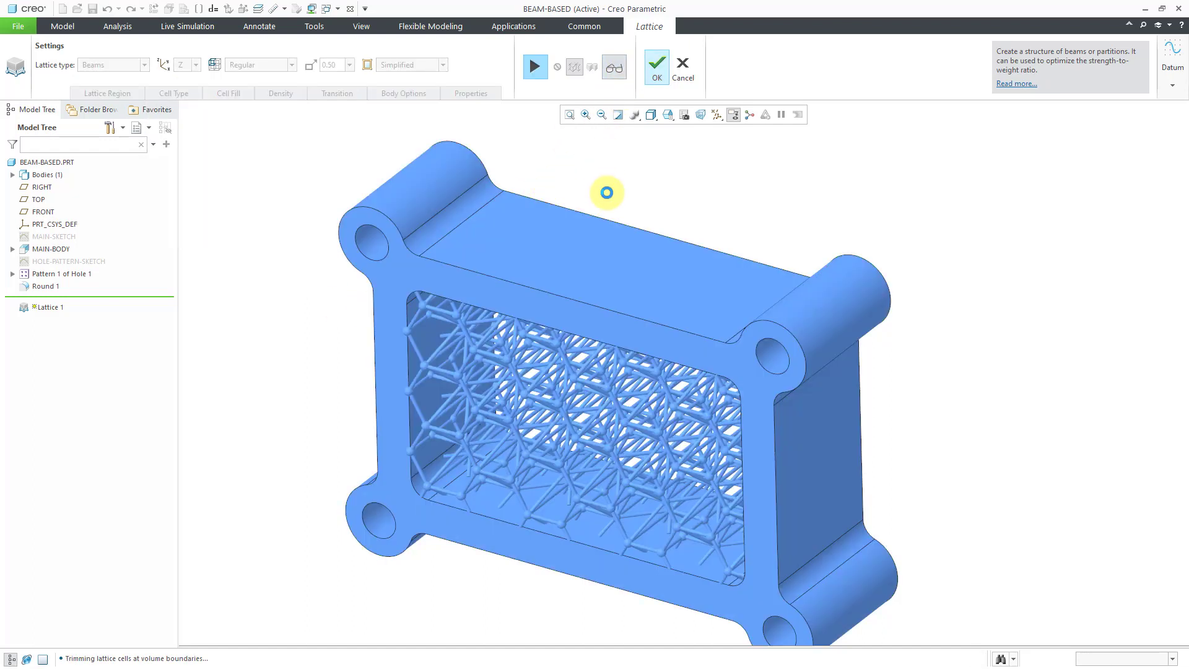
pyautogui.moveTo(606, 192)
pyautogui.mouseDown(button='middle')
pyautogui.moveTo(630, 242)
pyautogui.moveTo(685, 260)
pyautogui.moveTo(604, 244)
pyautogui.moveTo(600, 268)
pyautogui.moveTo(593, 259)
pyautogui.mouseUp(button='middle')
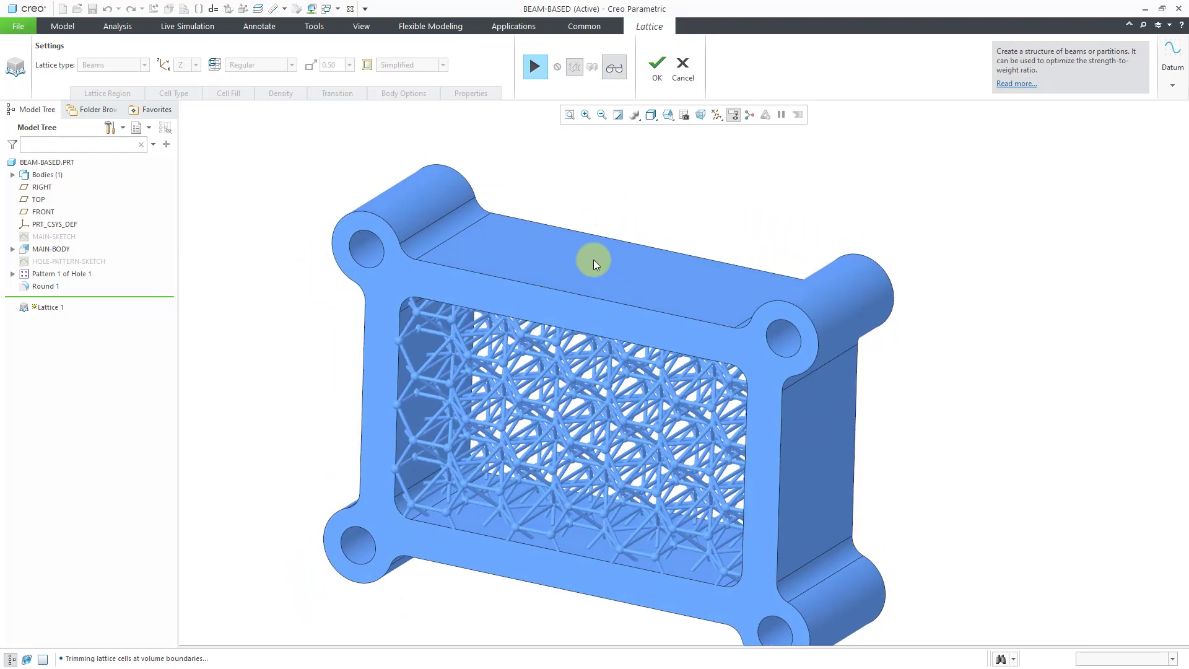
# - Switch to the truncated octahedron cell shape and verify the lattice preview
pyautogui.click(533, 68)
pyautogui.click(188, 95)
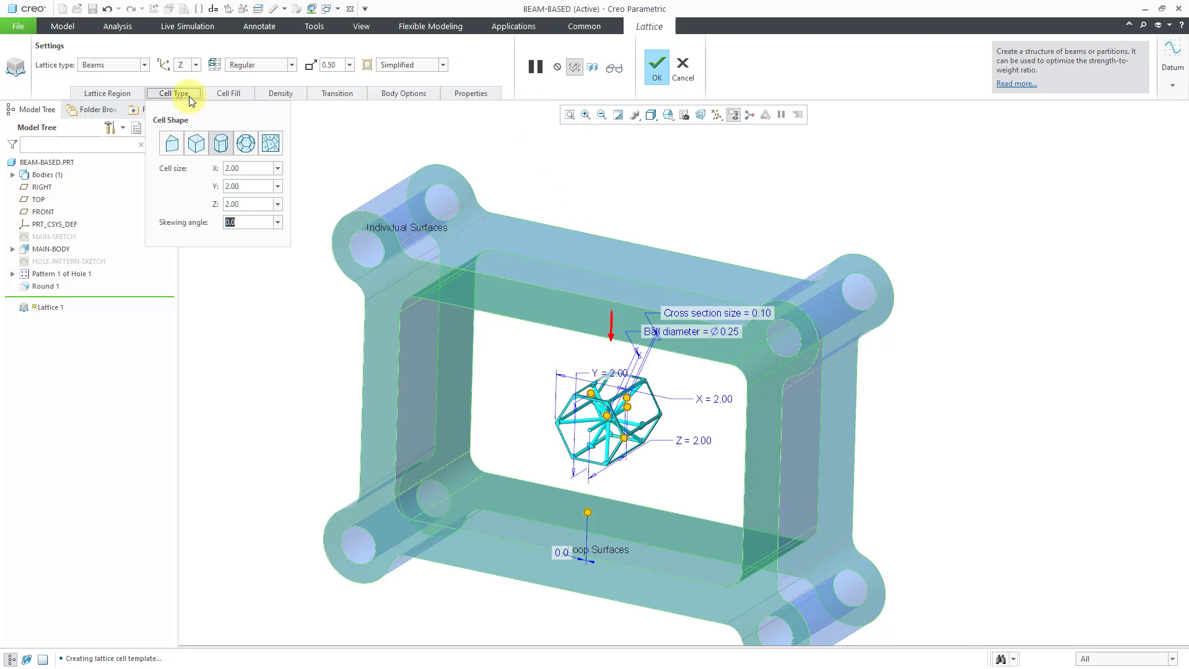
pyautogui.click(246, 143)
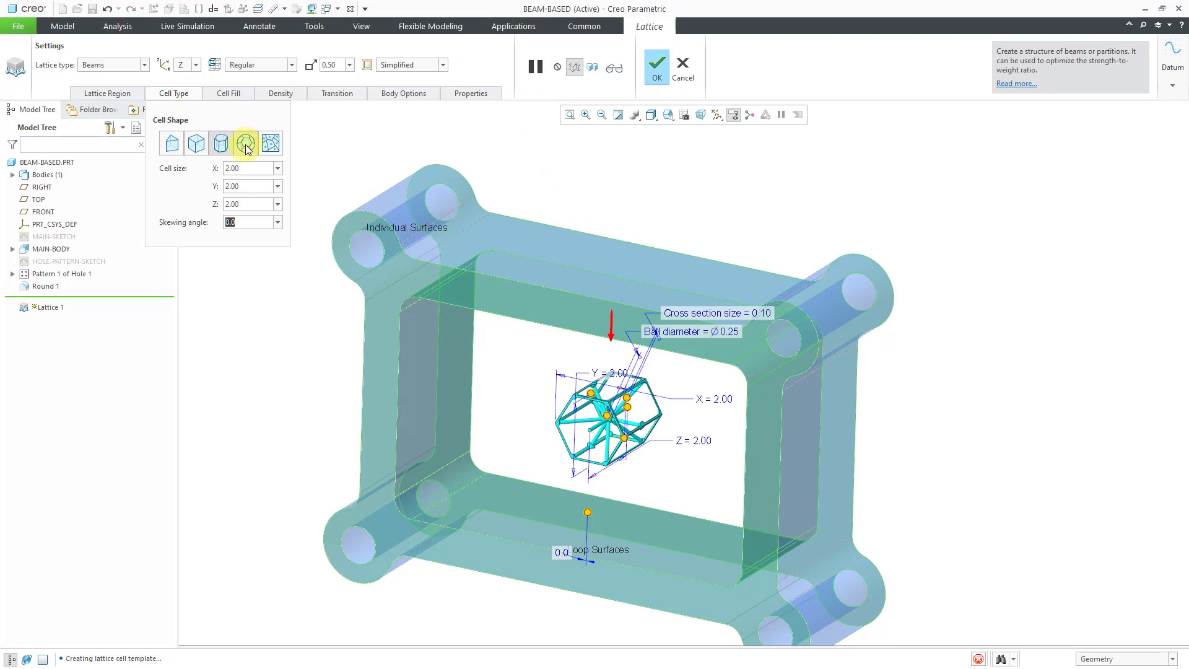
pyautogui.click(295, 264)
pyautogui.moveTo(545, 358)
pyautogui.mouseDown(button='middle')
pyautogui.moveTo(562, 337)
pyautogui.moveTo(611, 340)
pyautogui.moveTo(544, 344)
pyautogui.moveTo(568, 360)
pyautogui.mouseUp(button='middle')
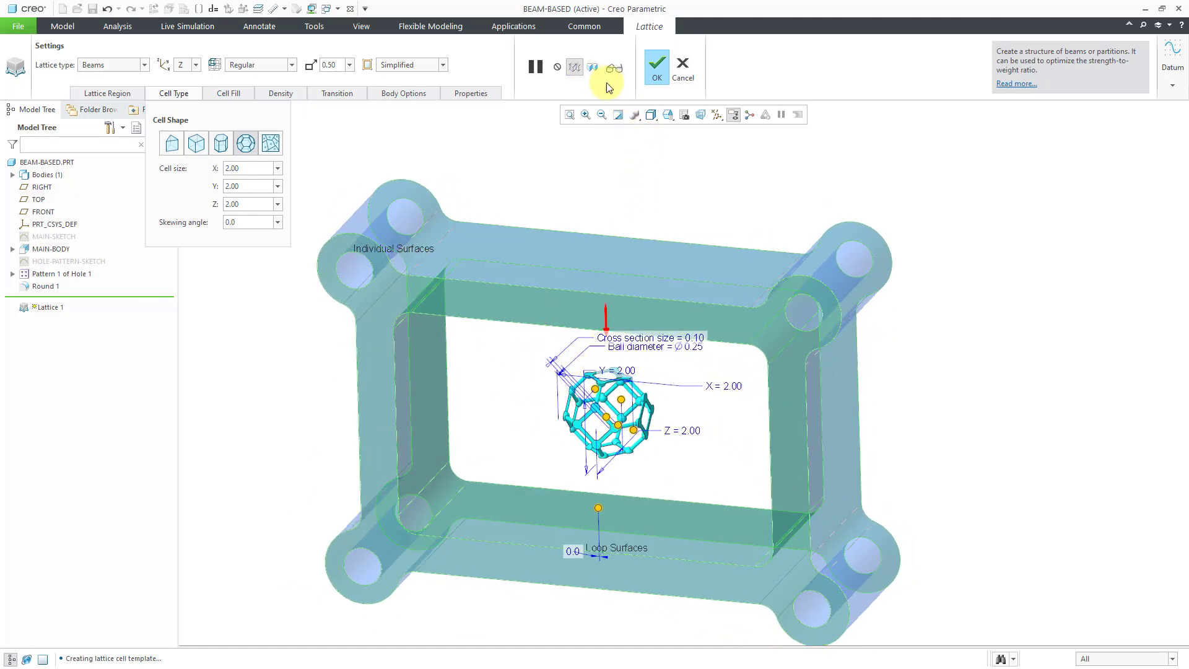
pyautogui.click(623, 71)
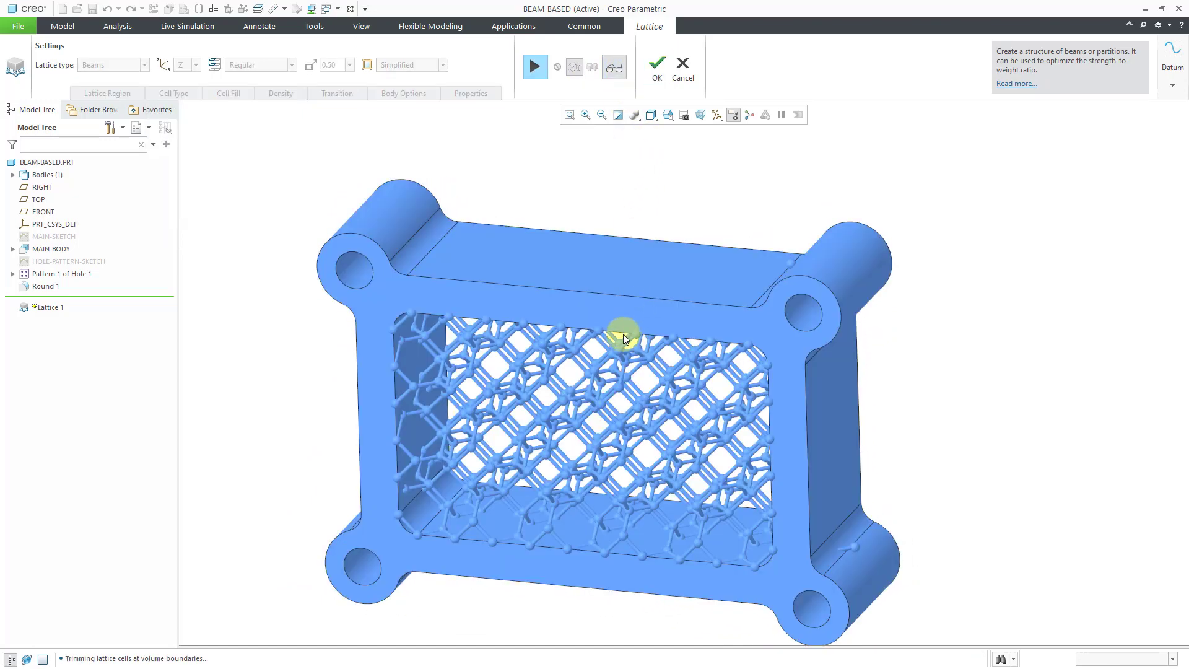
pyautogui.moveTo(654, 340); pyautogui.dragTo(612, 337, button='middle')
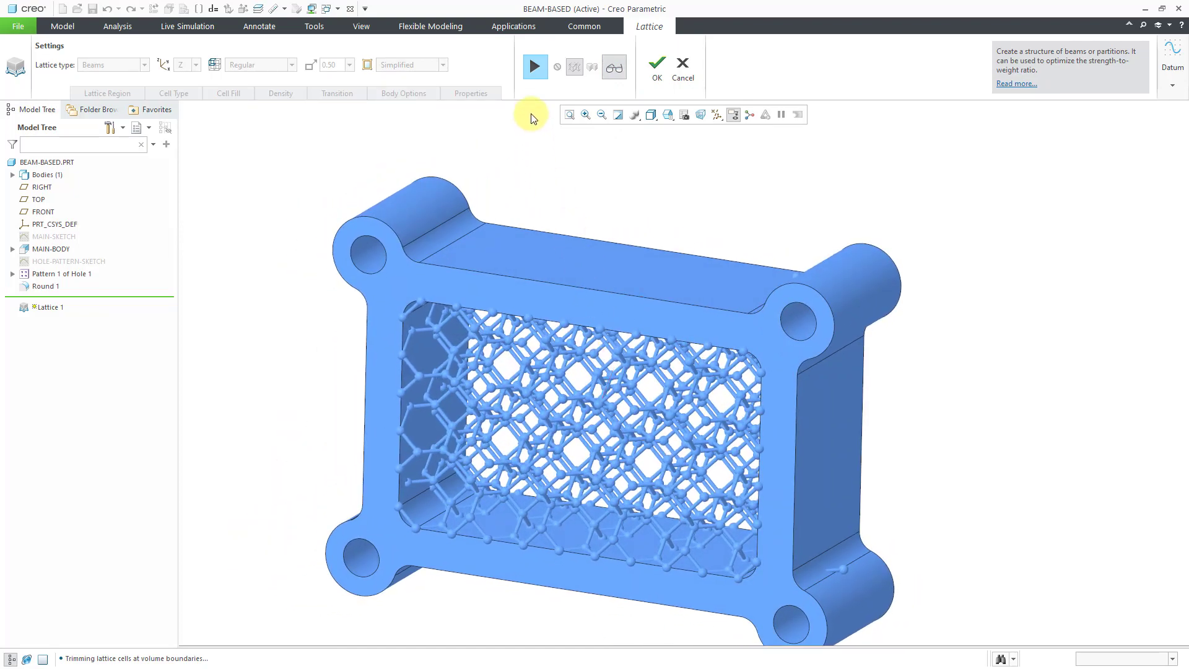
# - Enable Remove dangling beams in Cell Fill and verify the lattice preview
pyautogui.click(537, 68)
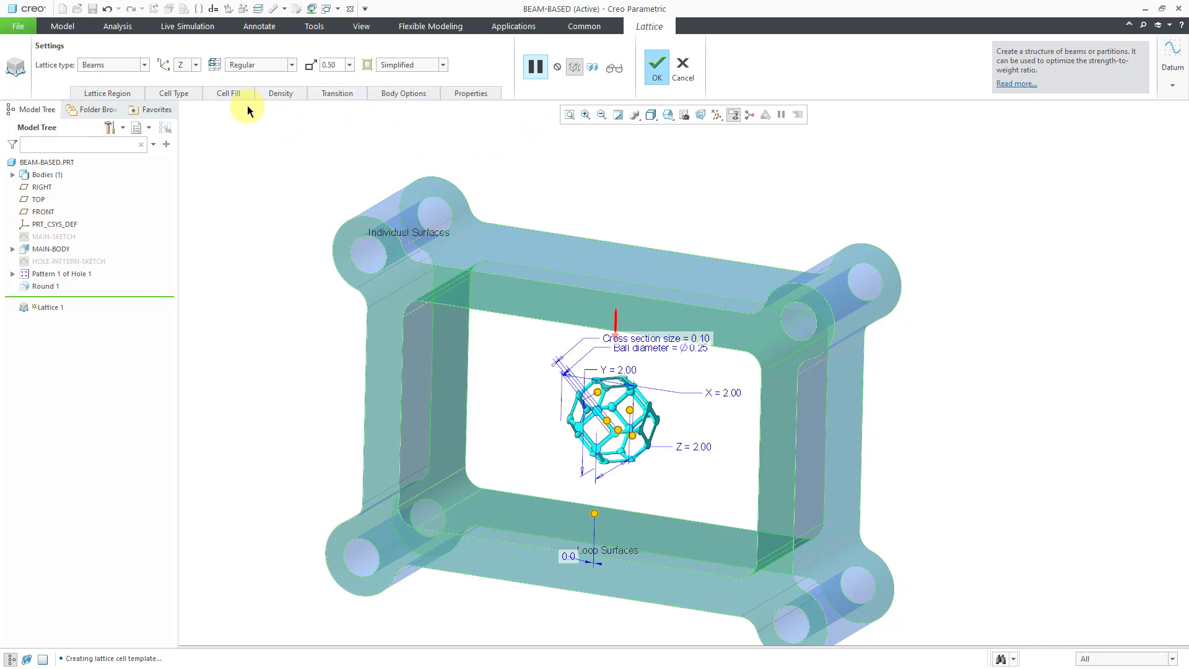
pyautogui.click(228, 96)
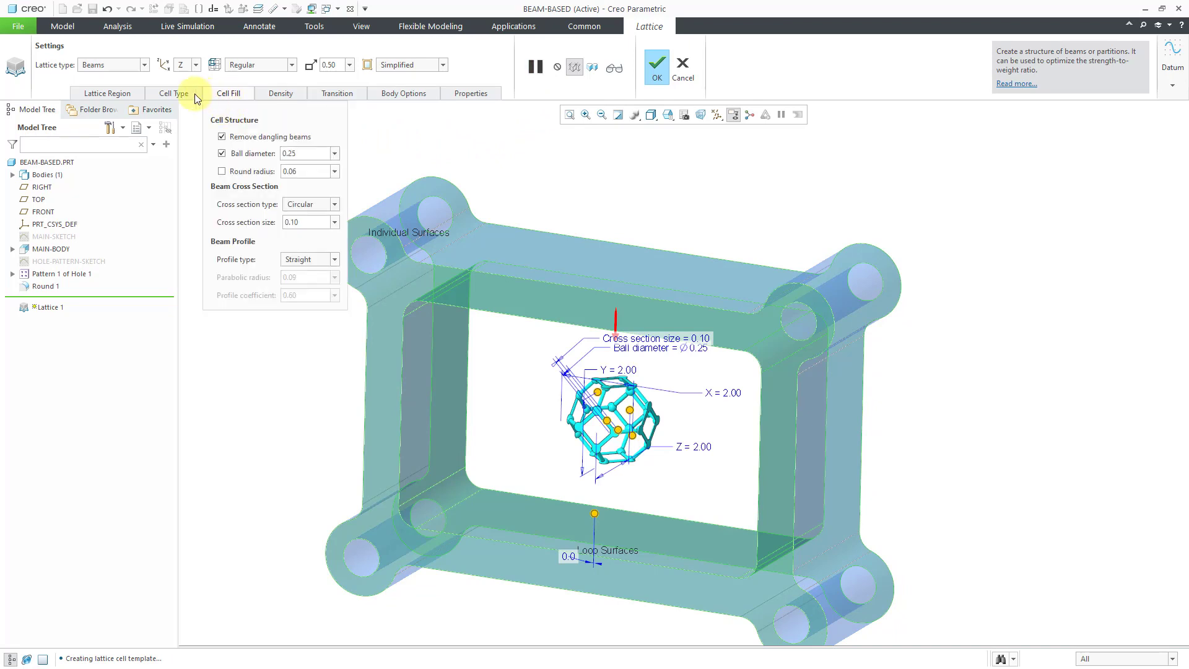
pyautogui.click(222, 137)
pyautogui.click(617, 68)
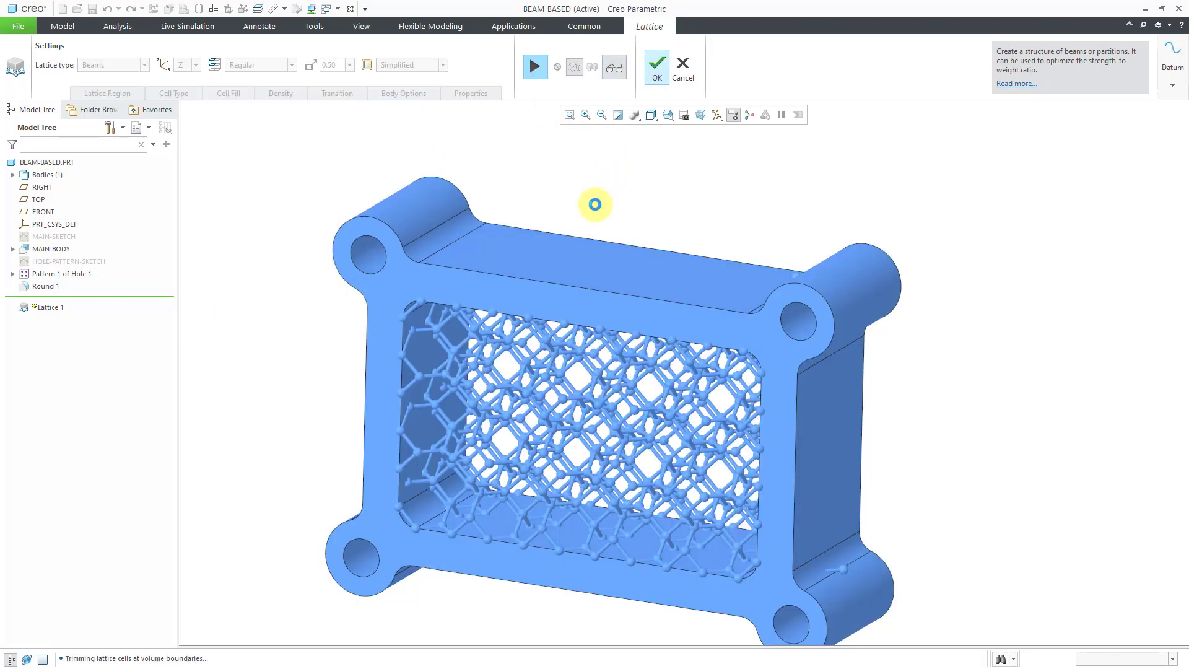
pyautogui.moveTo(602, 329)
pyautogui.mouseDown(button='middle')
pyautogui.moveTo(578, 328)
pyautogui.moveTo(555, 358)
pyautogui.moveTo(635, 305)
pyautogui.moveTo(679, 347)
pyautogui.moveTo(631, 337)
pyautogui.moveTo(600, 345)
pyautogui.moveTo(608, 351)
pyautogui.moveTo(613, 334)
pyautogui.moveTo(590, 327)
pyautogui.moveTo(605, 340)
pyautogui.mouseUp(button='middle')
pyautogui.click(534, 67)
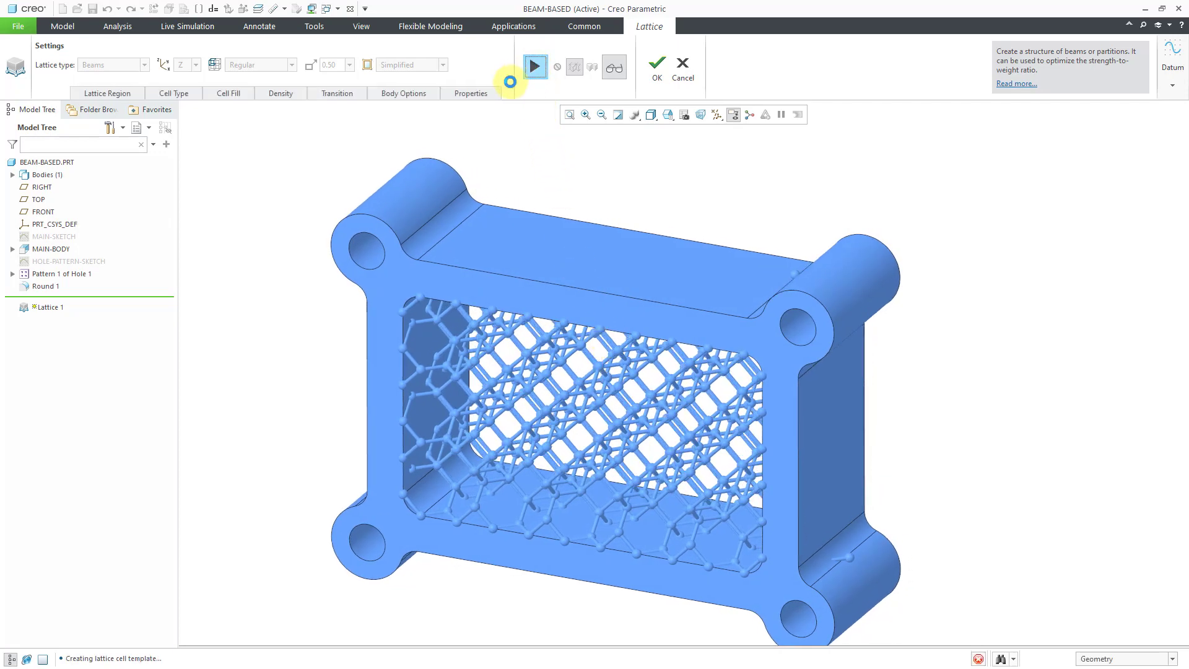
pyautogui.click(184, 95)
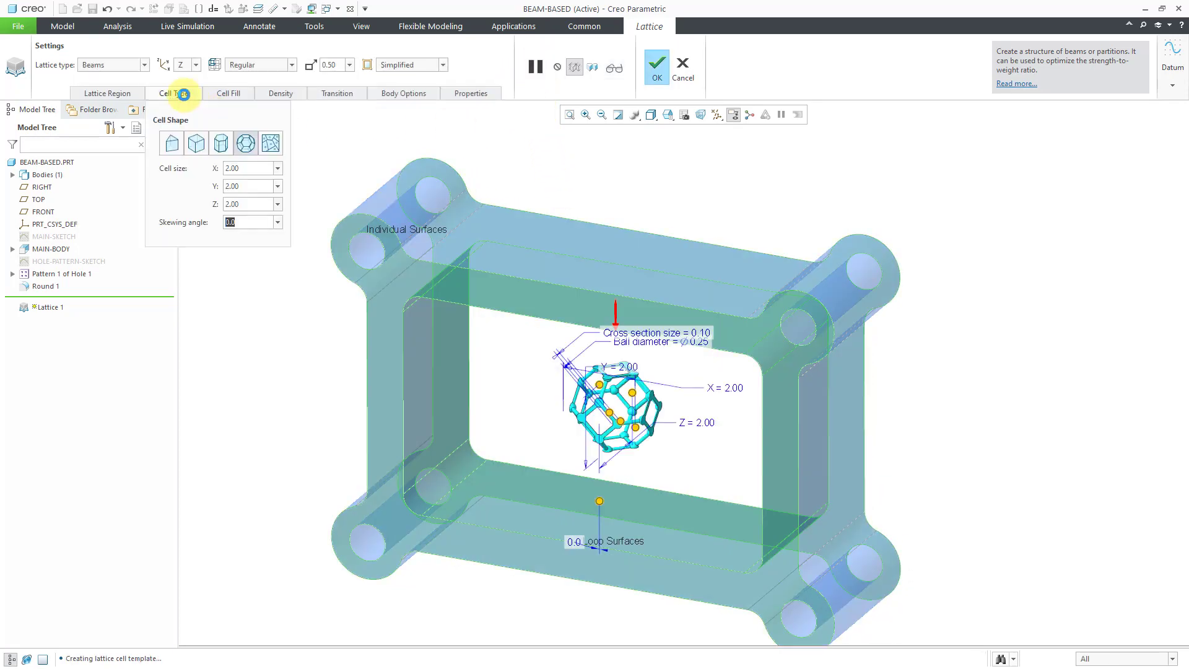
pyautogui.click(198, 147)
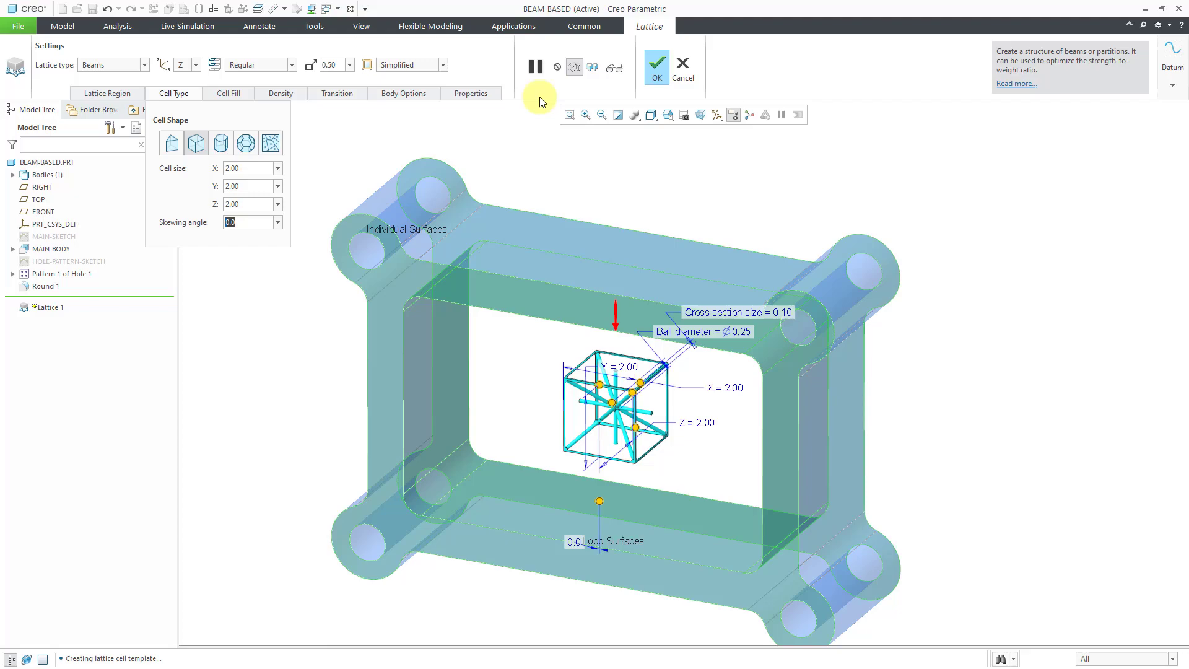
pyautogui.click(656, 65)
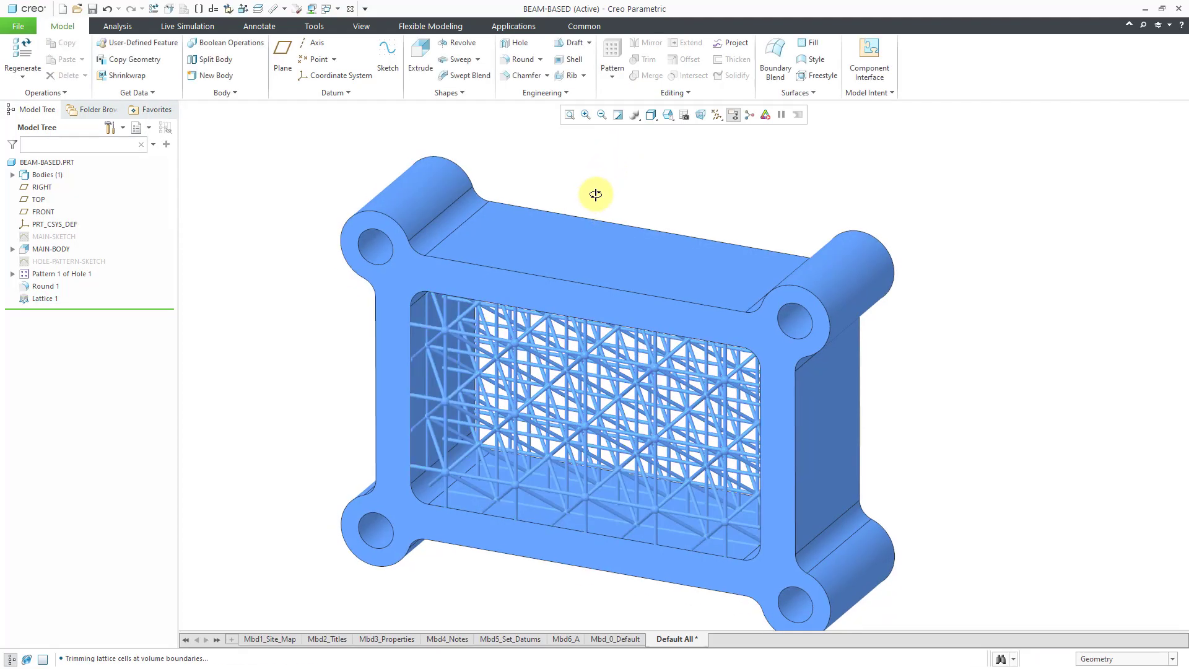
pyautogui.moveTo(595, 195)
pyautogui.mouseDown(button='middle')
pyautogui.moveTo(656, 181)
pyautogui.moveTo(695, 188)
pyautogui.moveTo(631, 177)
pyautogui.moveTo(577, 208)
pyautogui.moveTo(574, 228)
pyautogui.moveTo(594, 210)
pyautogui.moveTo(574, 191)
pyautogui.moveTo(575, 204)
pyautogui.mouseUp(button='middle')
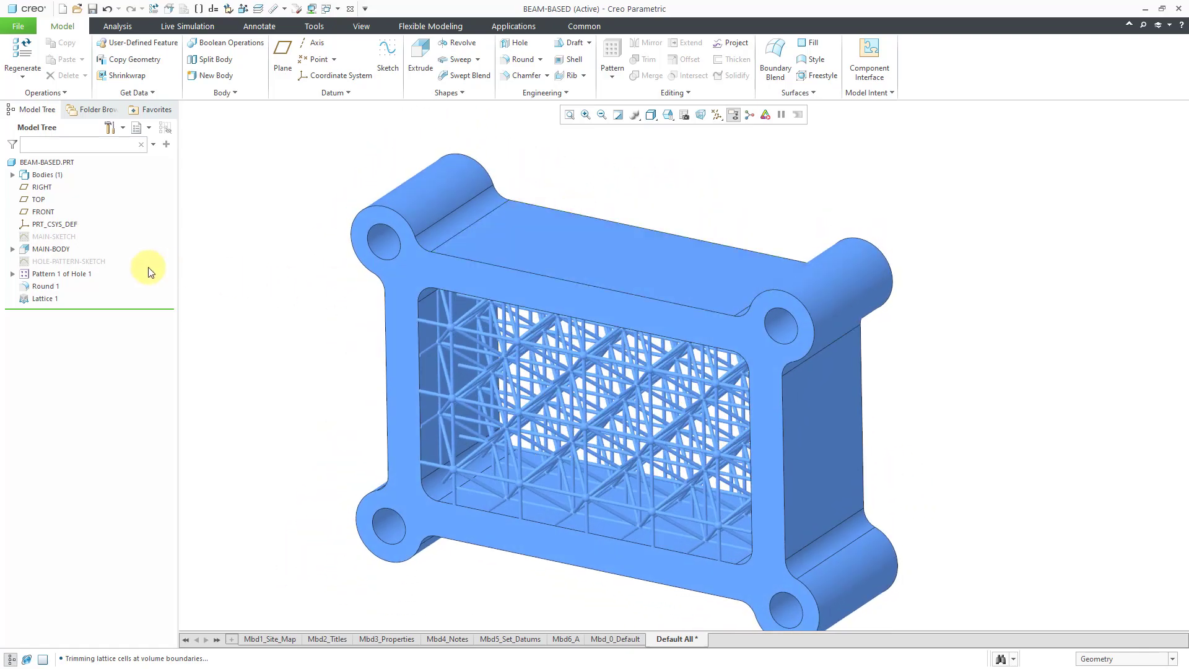
# - Suppress Lattice 1 so the bracket's inner opening appears empty, then clear the selection
pyautogui.click(43, 299)
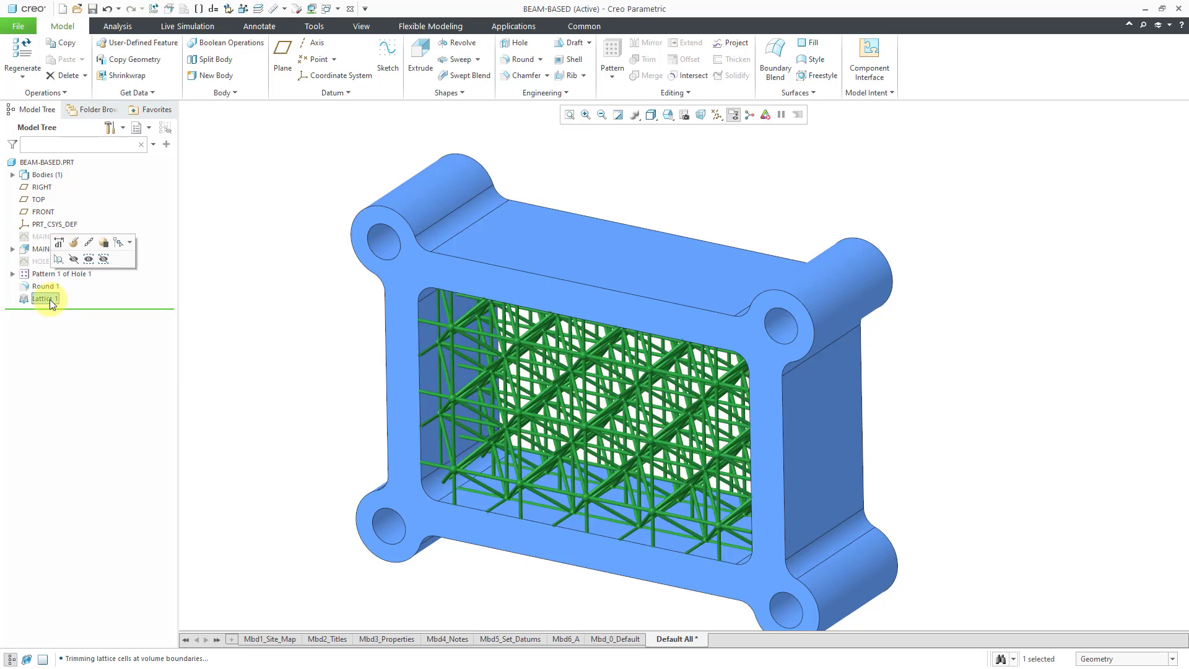
pyautogui.click(103, 245)
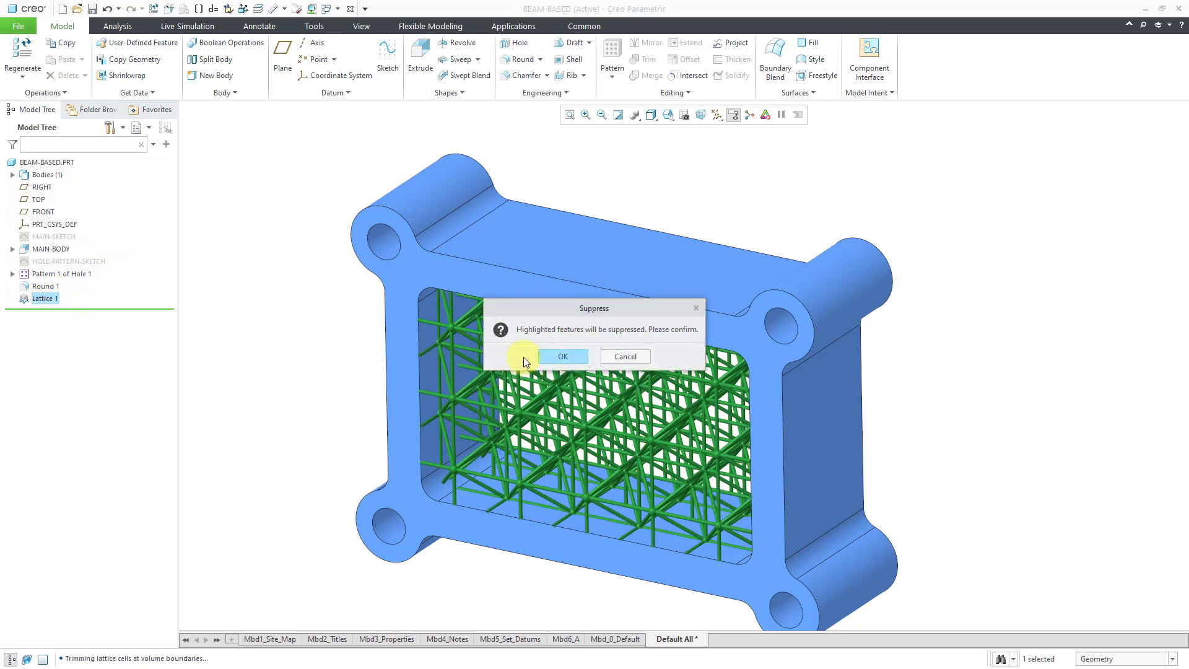
pyautogui.click(551, 357)
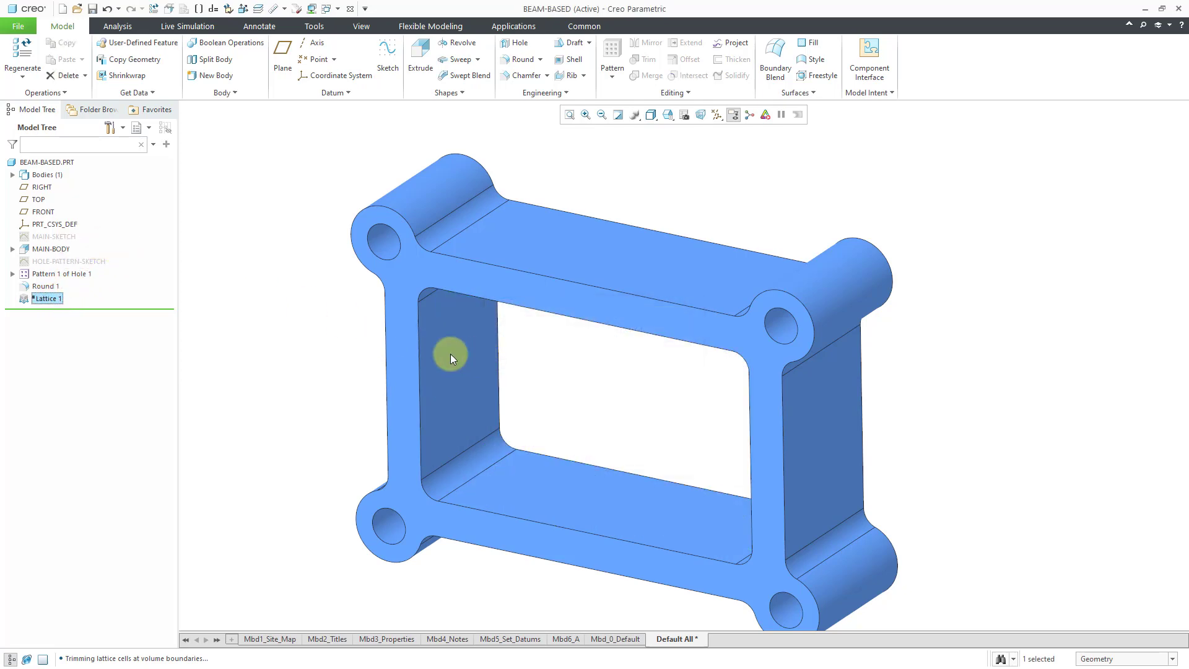
pyautogui.click(287, 317)
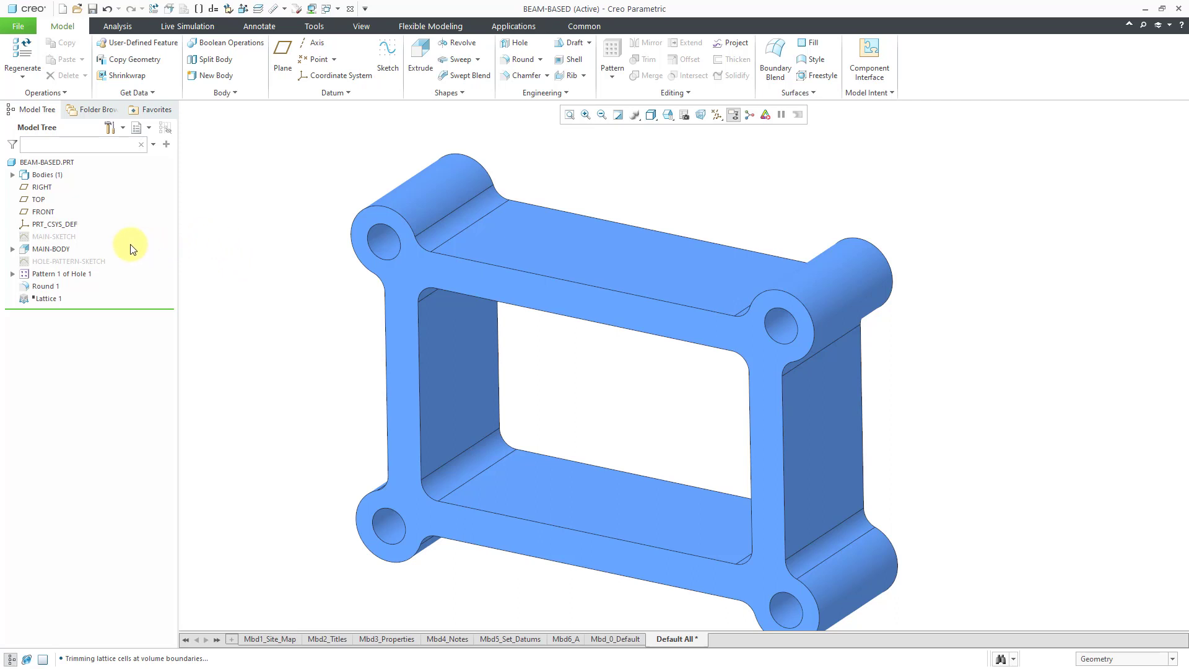
# - Hide MAIN-SKETCH and roll the part back to just after MAIN-BODY
pyautogui.click(68, 237)
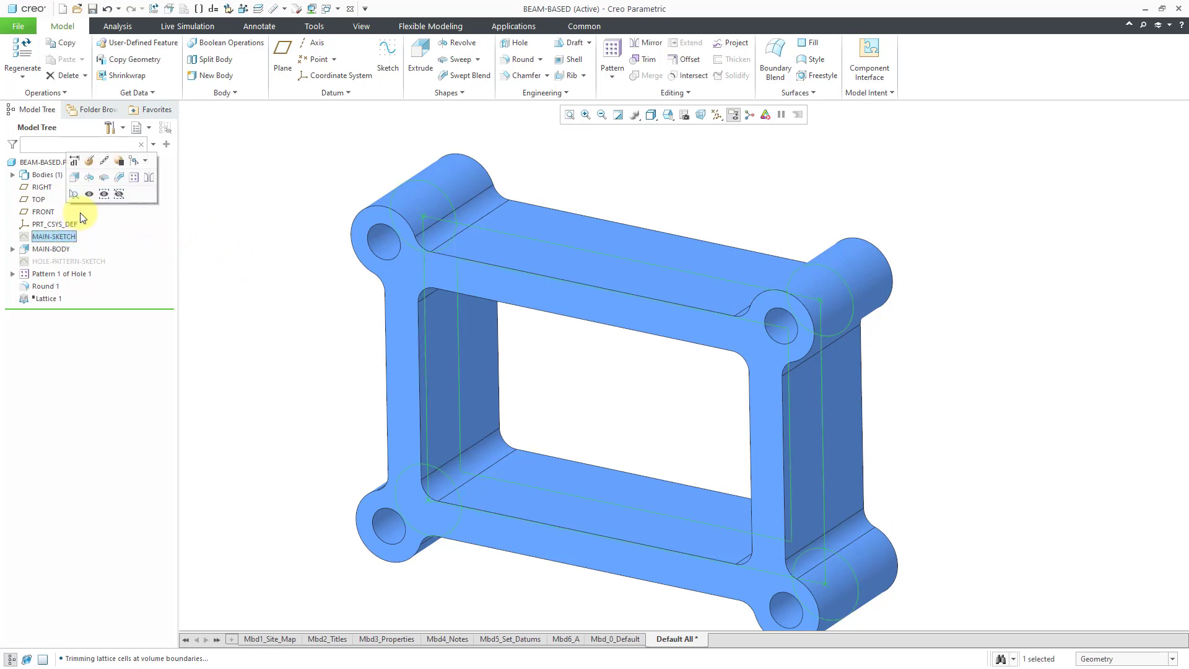
pyautogui.click(102, 194)
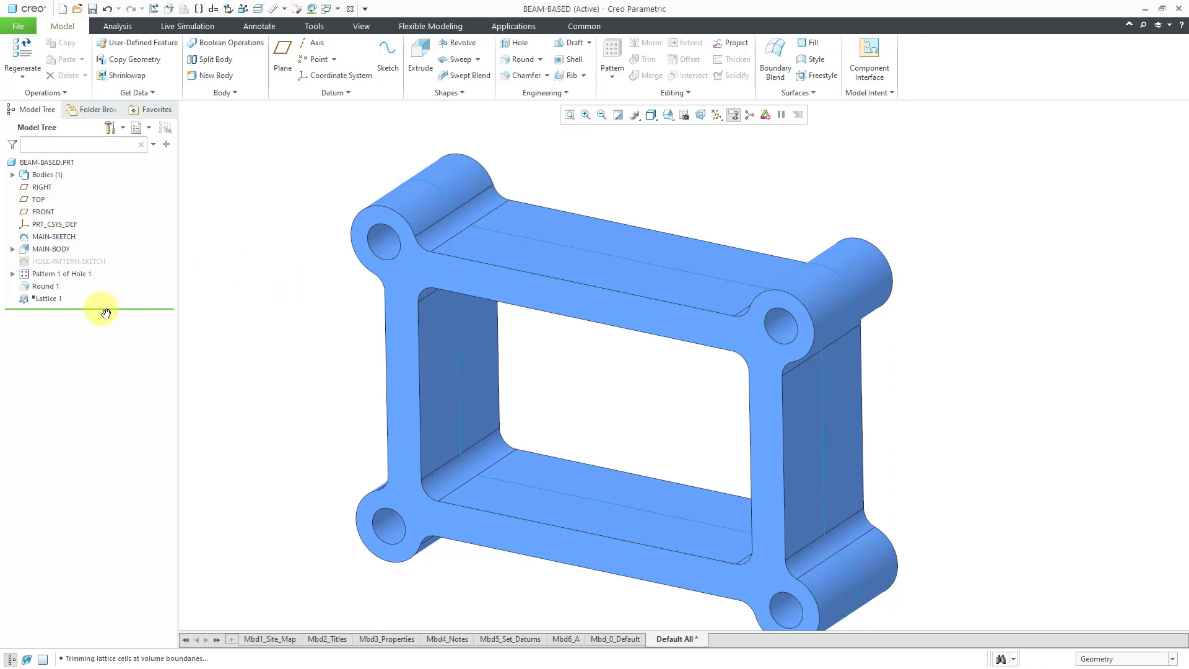
pyautogui.moveTo(106, 313); pyautogui.dragTo(109, 239)
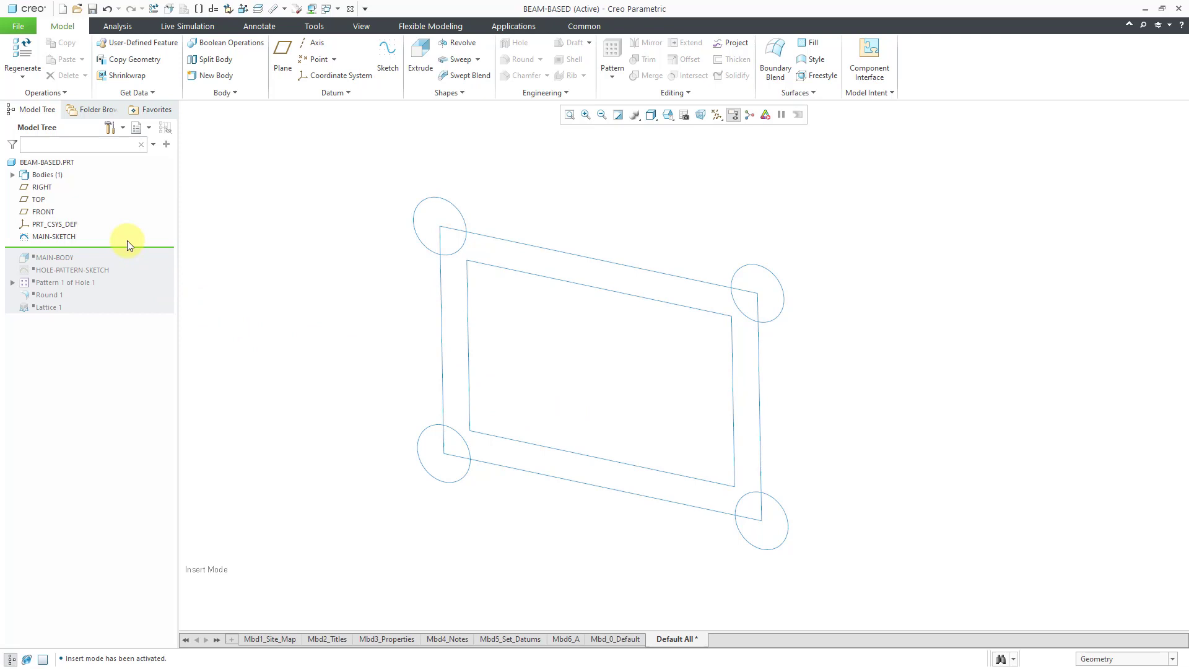
pyautogui.moveTo(127, 243); pyautogui.dragTo(131, 261)
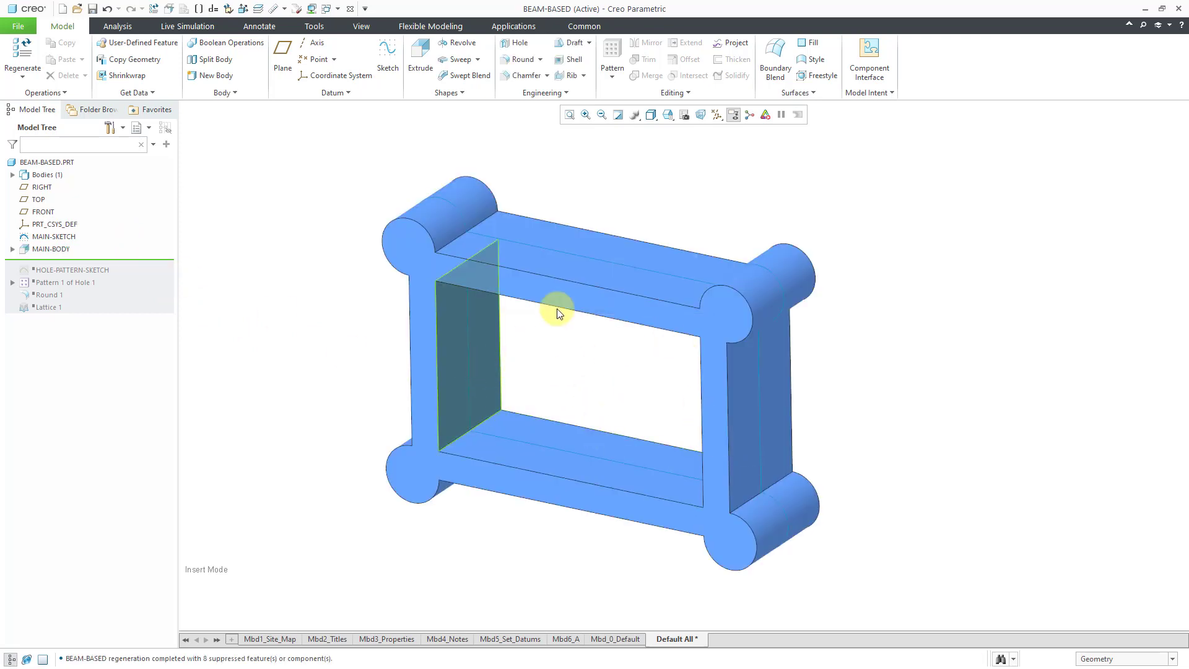
# - Set the selection filter to Sketch Region and pick the frame's inner rectangular region
pyautogui.moveTo(547, 343)
pyautogui.mouseDown(button='middle')
pyautogui.moveTo(605, 321)
pyautogui.moveTo(554, 333)
pyautogui.mouseUp(button='middle')
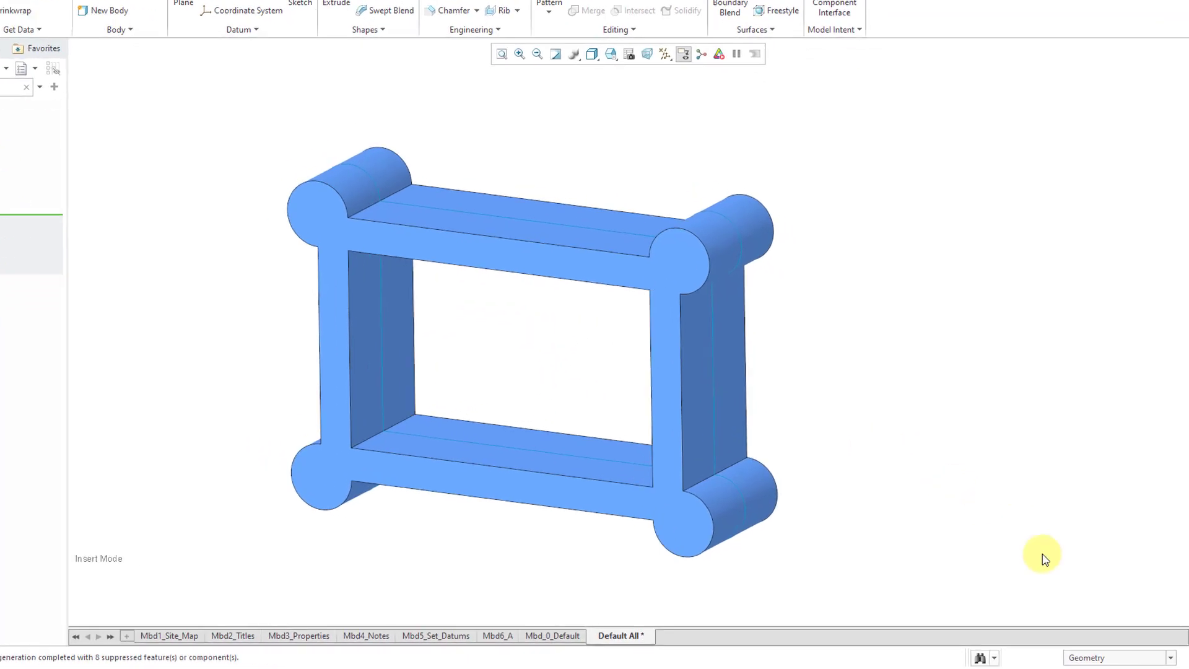
pyautogui.click(1113, 660)
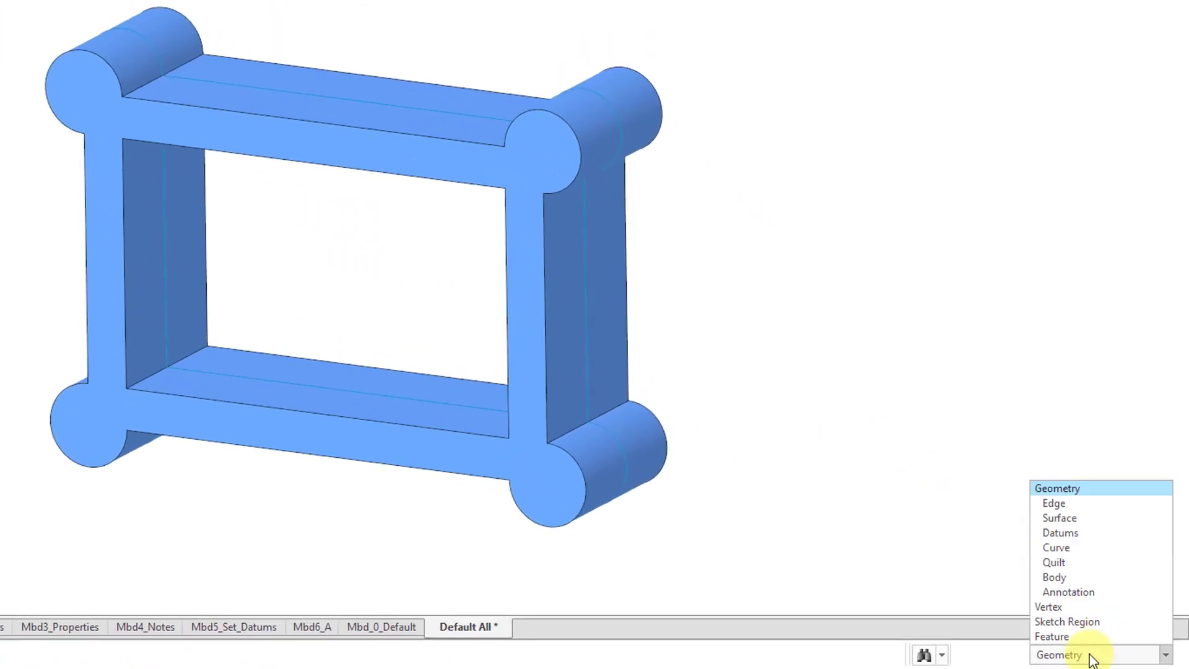
pyautogui.click(1093, 622)
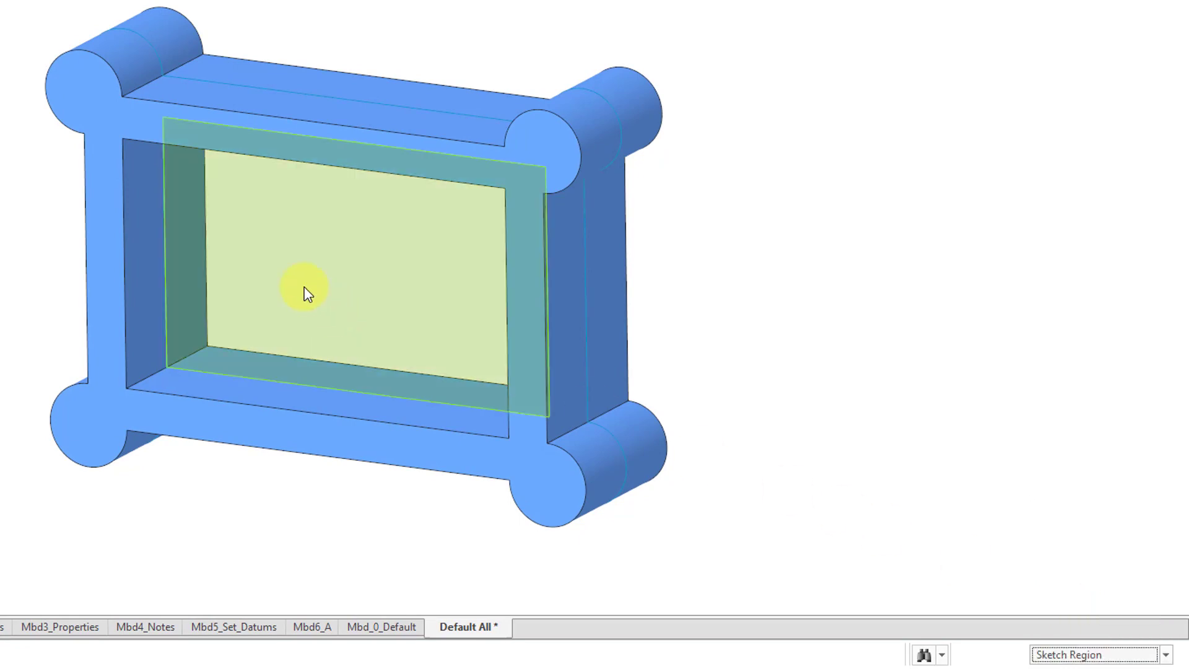
pyautogui.click(305, 288)
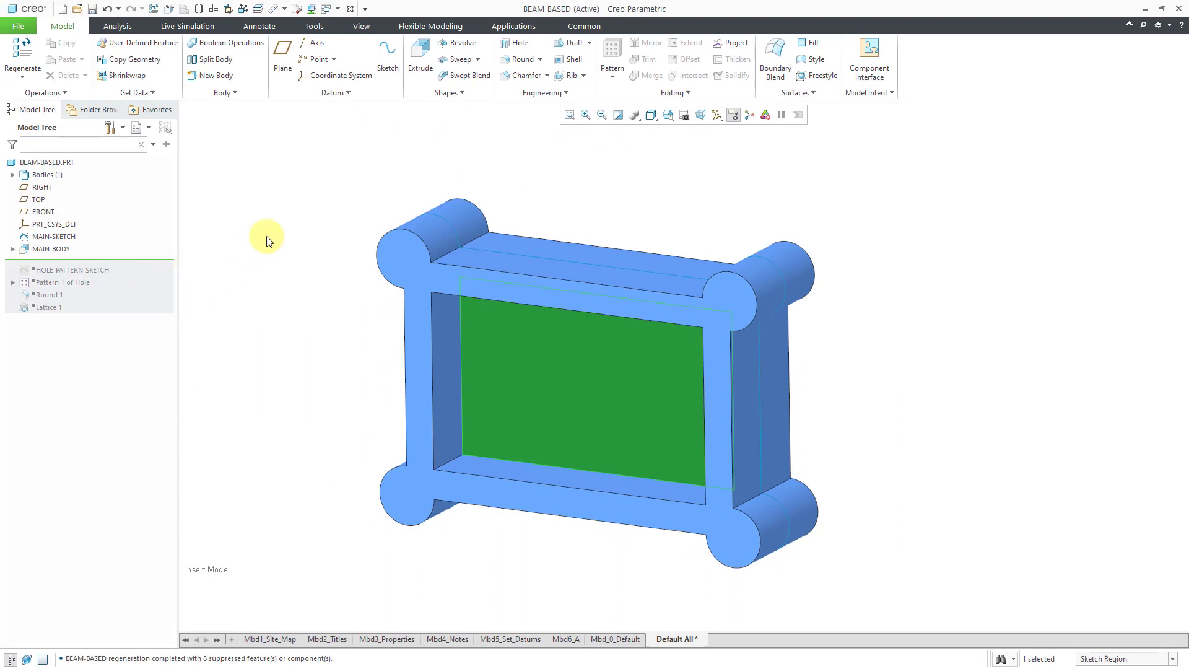
# - Extrude the inner region with To Selected depths to the frame's front and back faces
pyautogui.rightClick(267, 237)
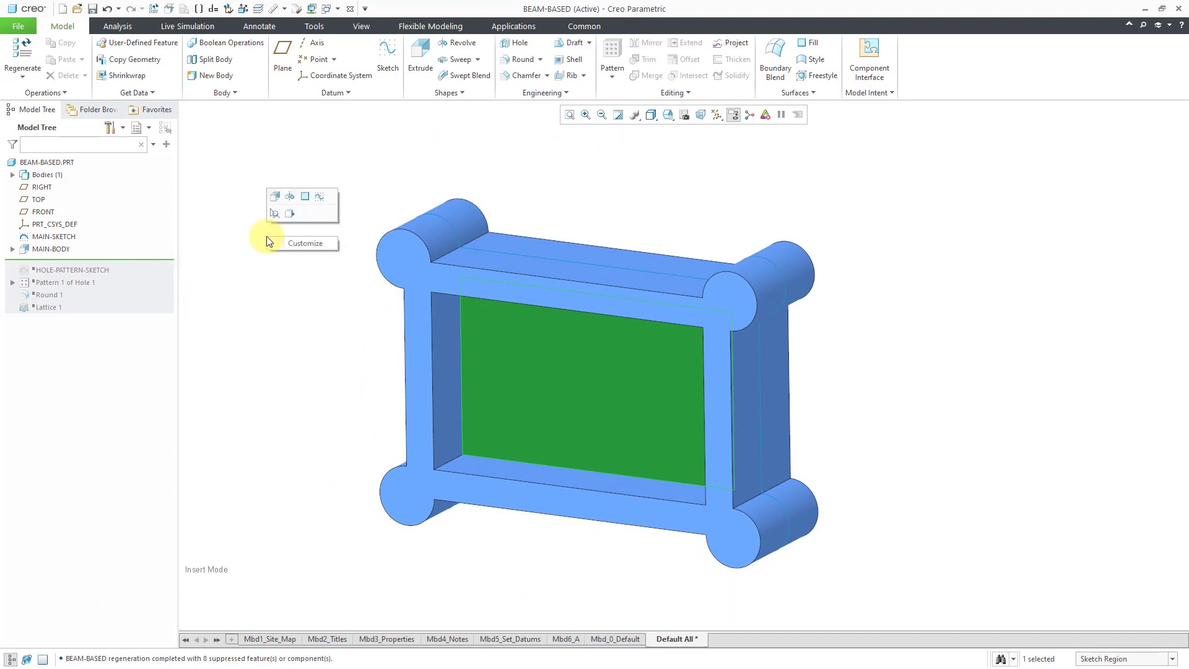
pyautogui.click(275, 198)
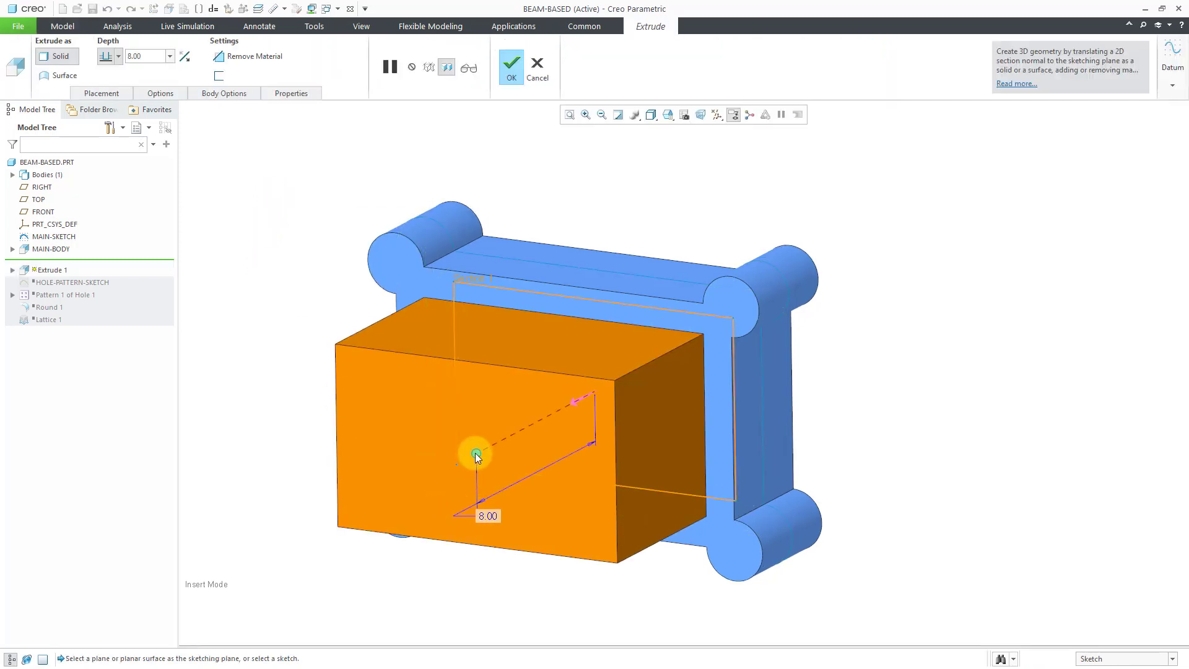
pyautogui.rightClick(475, 454)
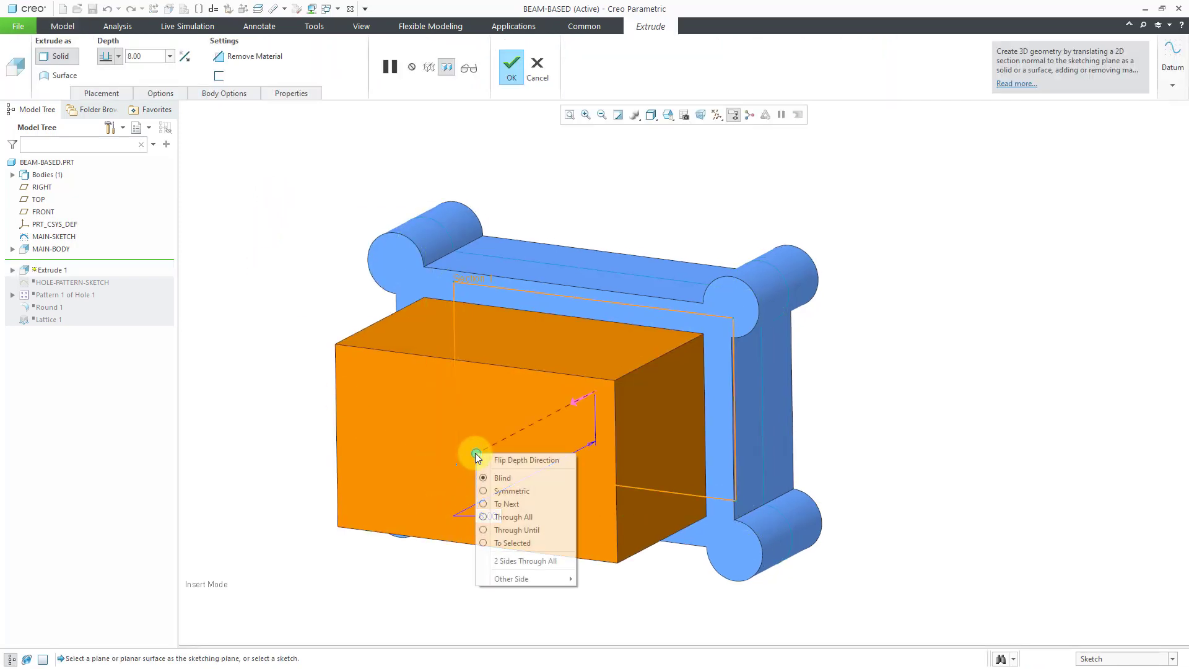
pyautogui.click(526, 543)
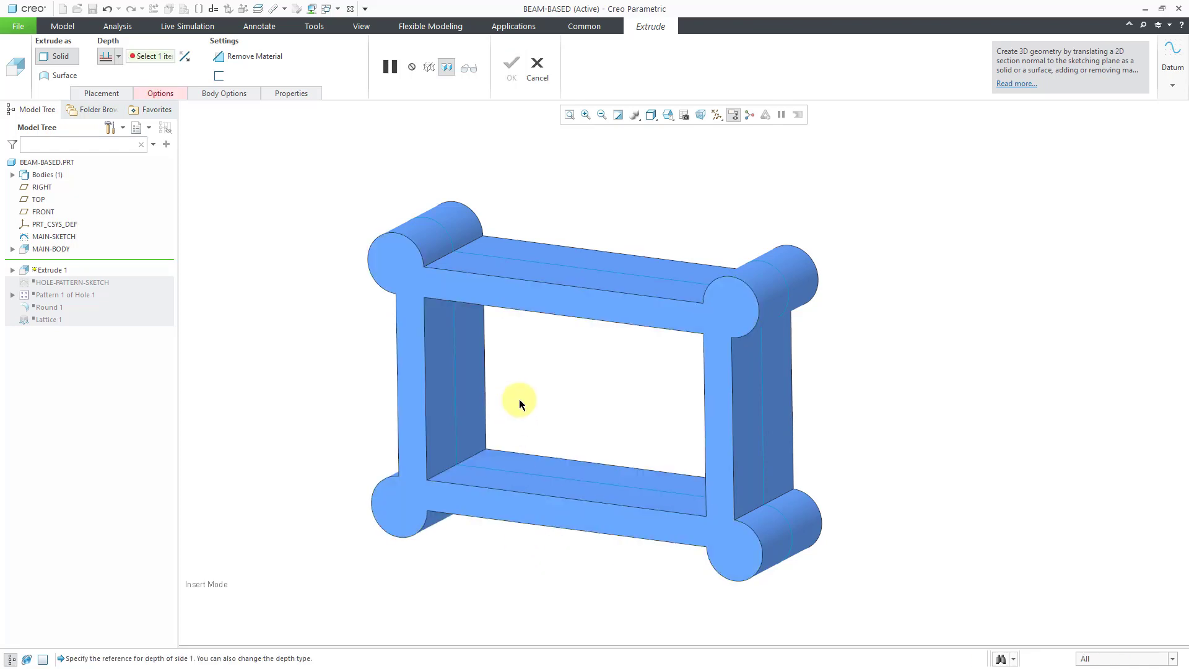
pyautogui.click(528, 301)
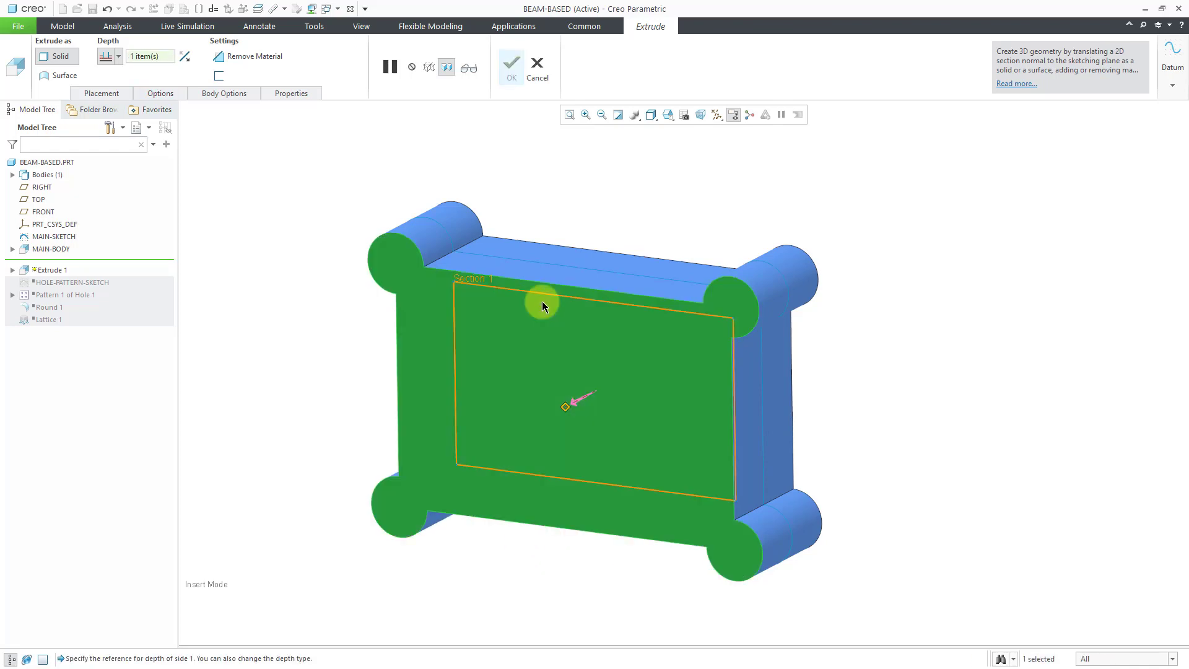
pyautogui.rightClick(637, 196)
pyautogui.moveTo(673, 288)
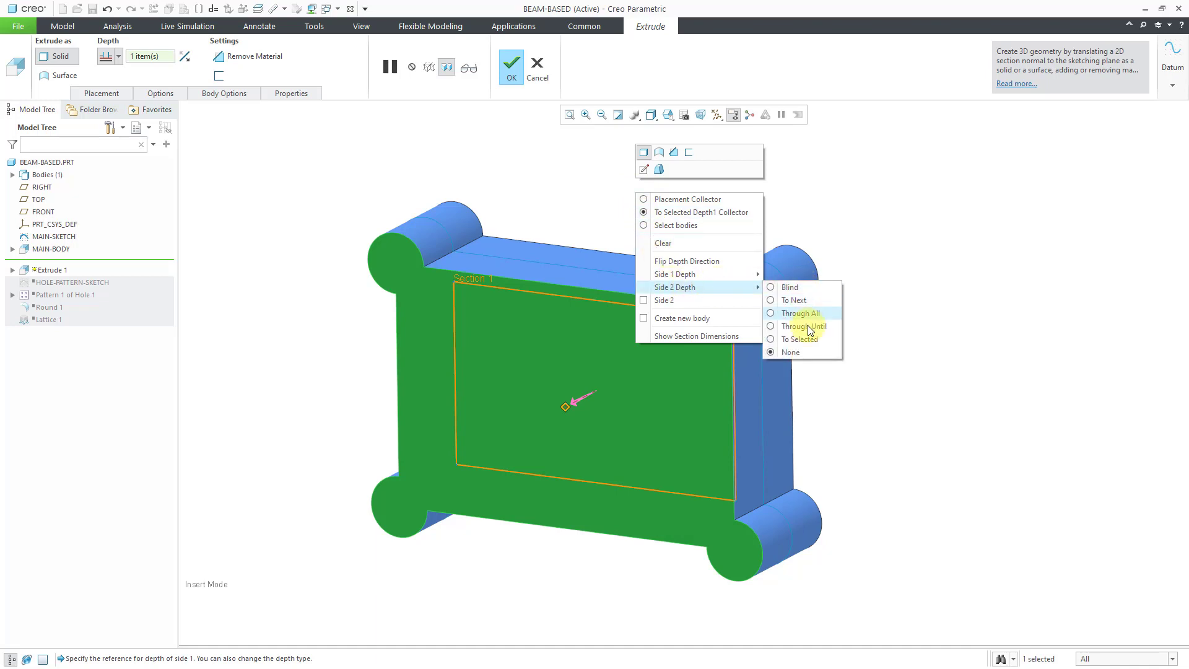
pyautogui.click(810, 342)
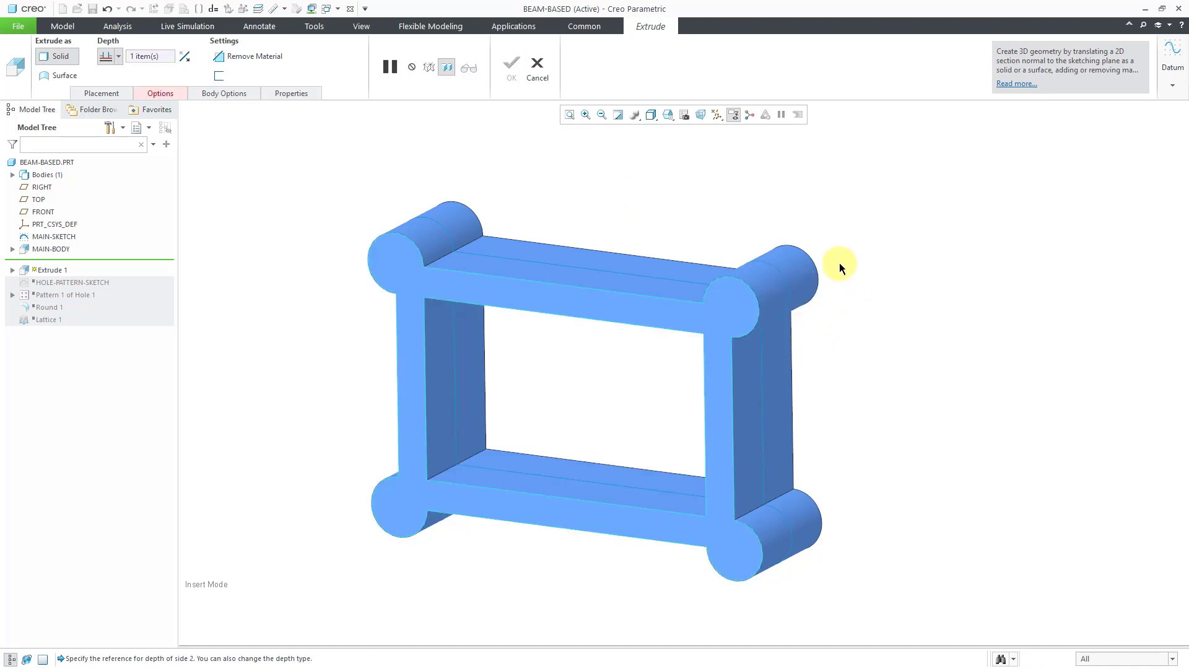
pyautogui.click(694, 272)
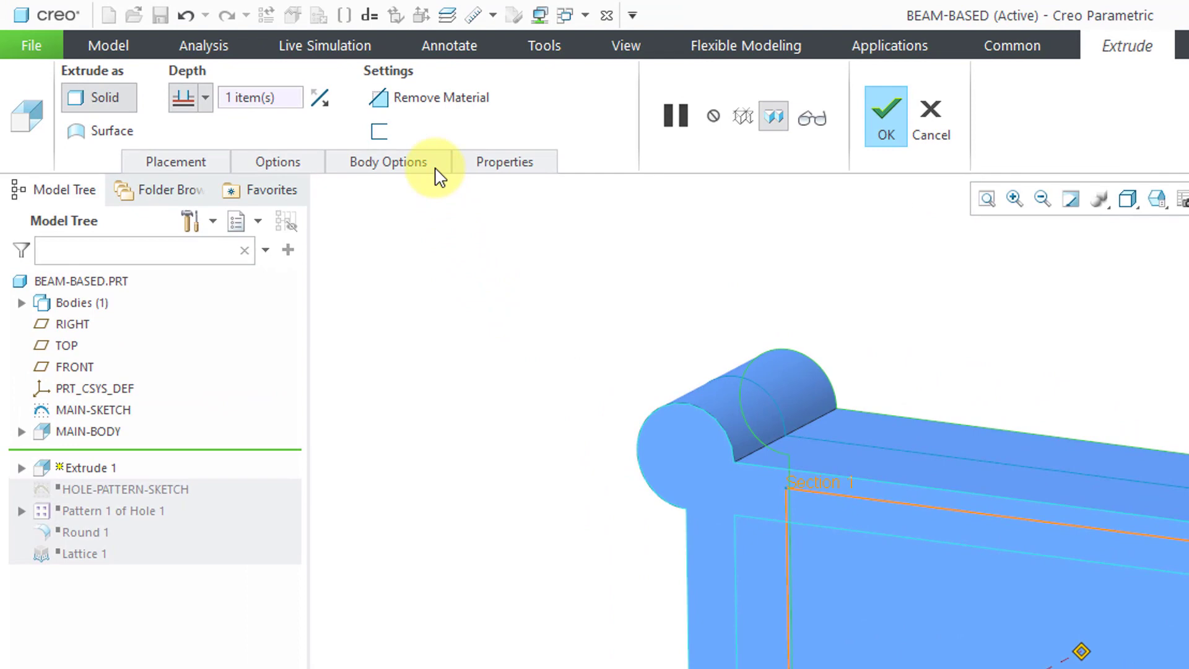
# - Place the extrusion in a new body and complete the feature
pyautogui.click(414, 162)
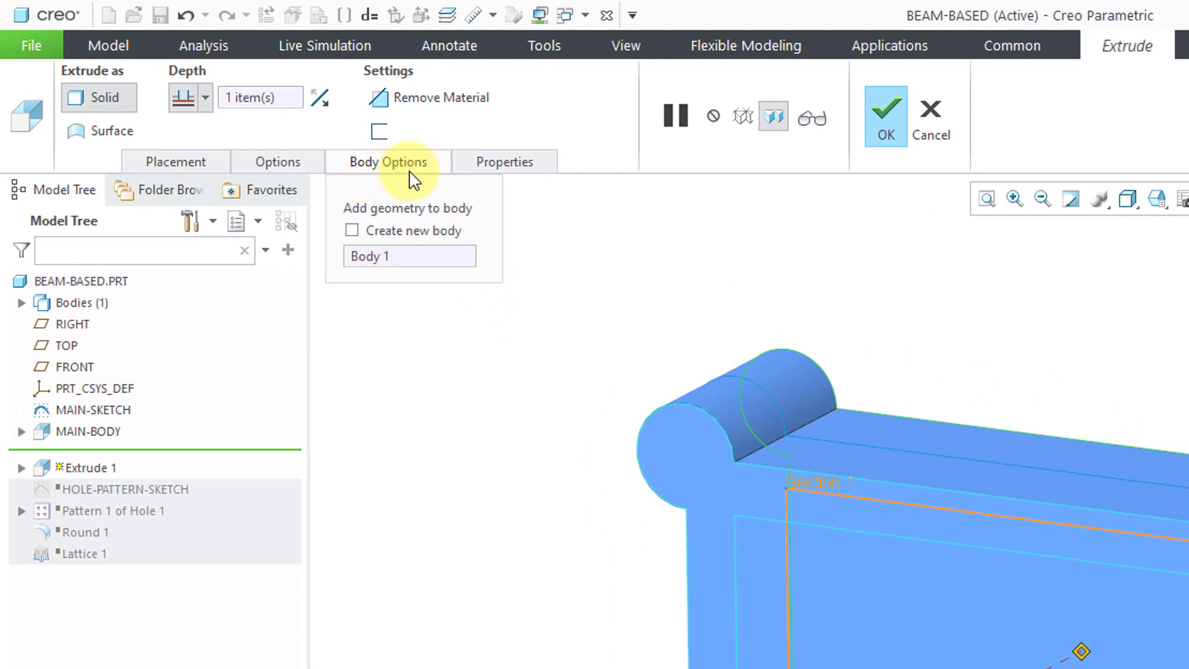
pyautogui.click(352, 231)
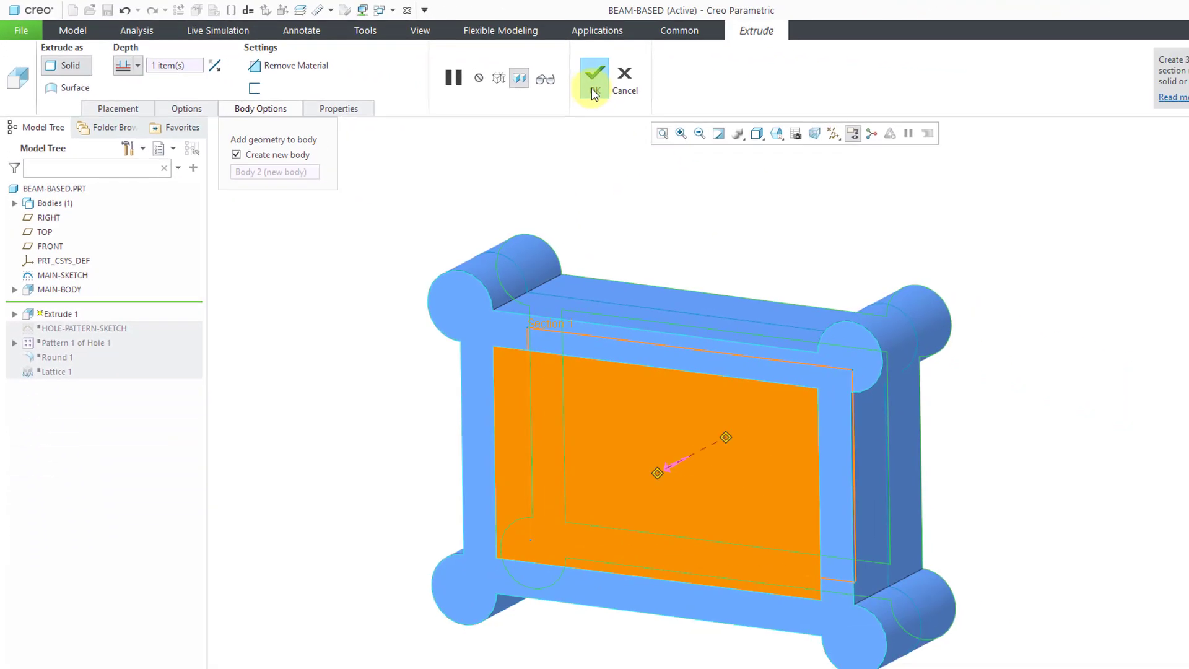
pyautogui.click(592, 88)
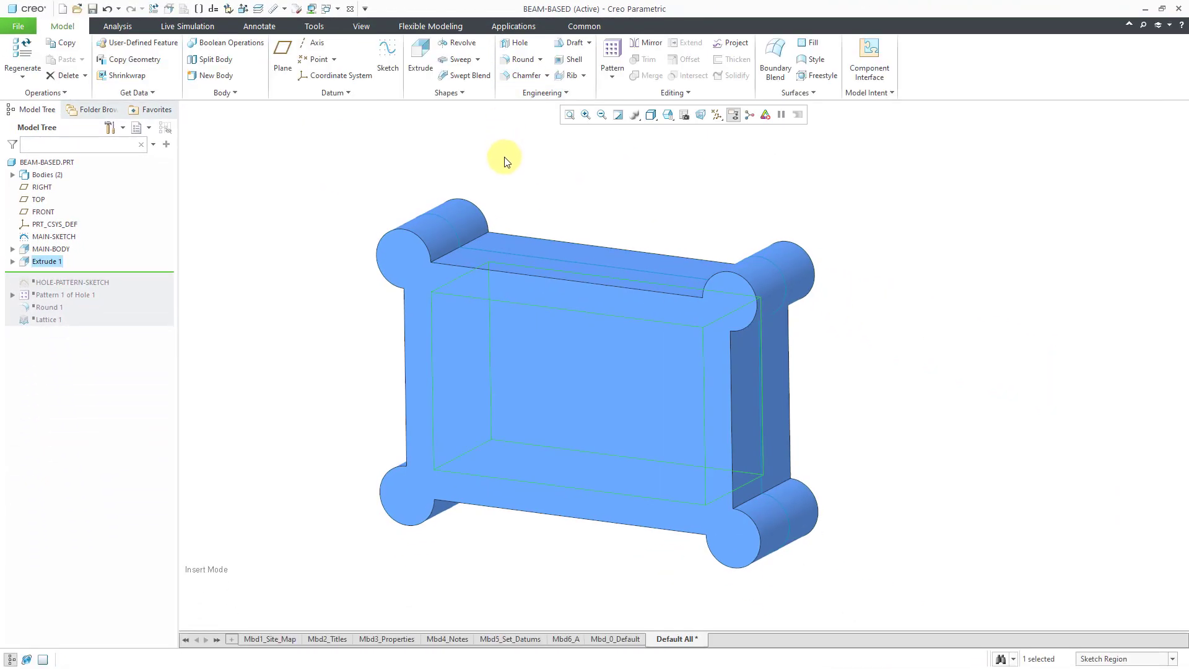
pyautogui.click(505, 161)
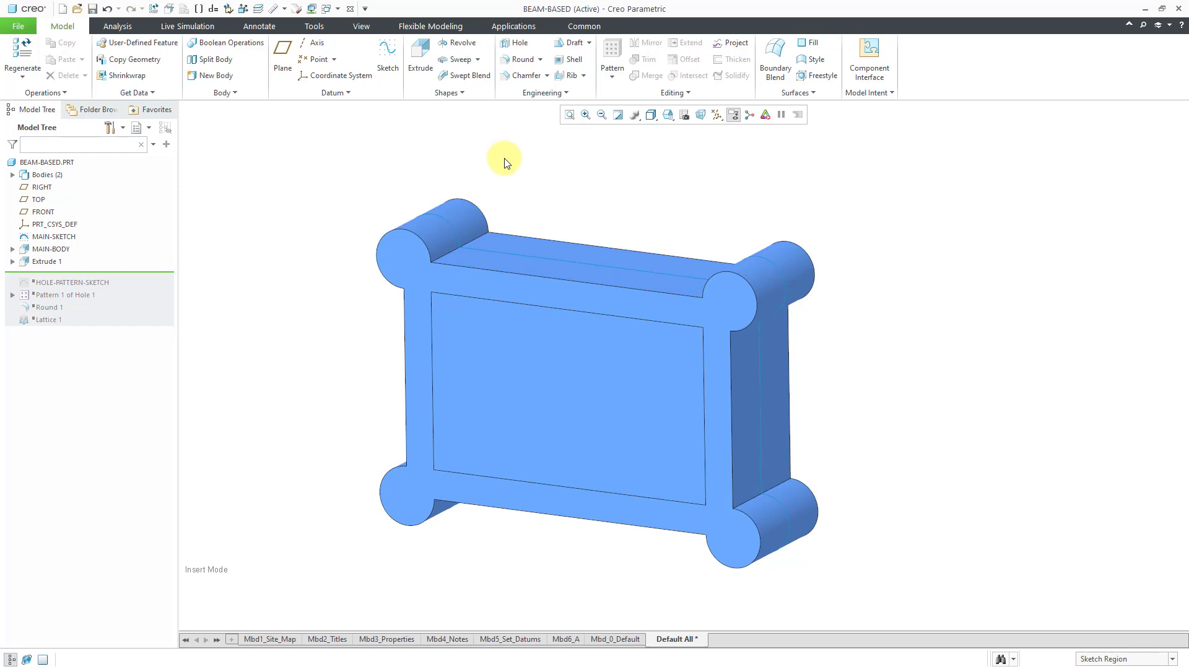
pyautogui.click(12, 175)
pyautogui.click(61, 189)
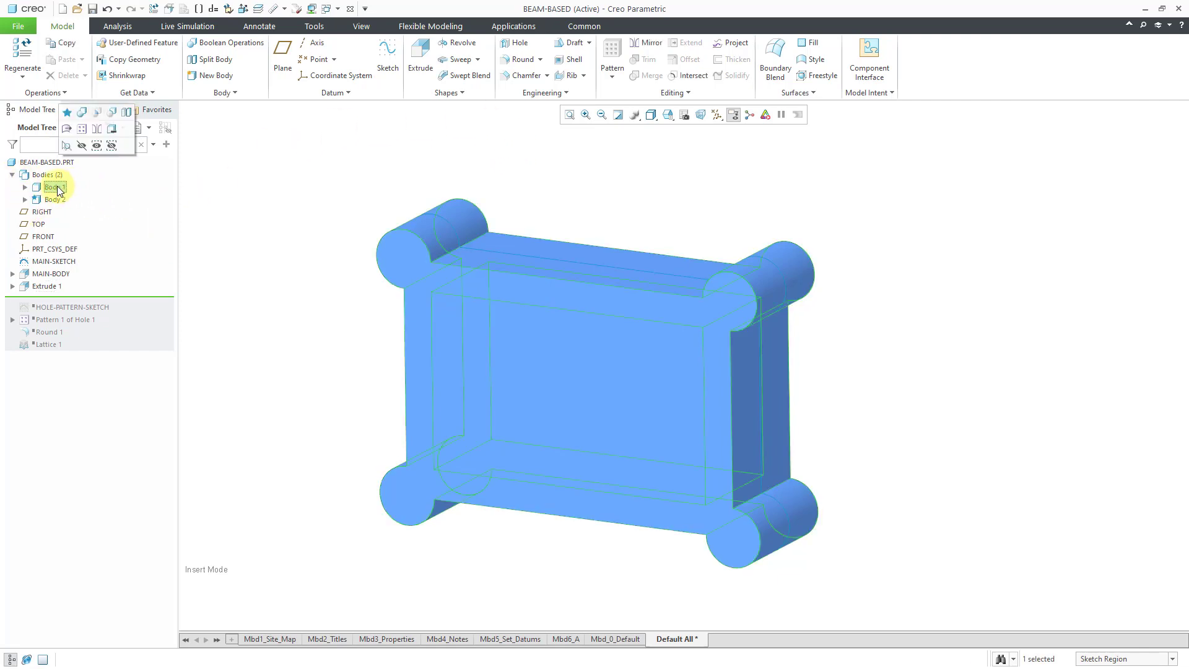
pyautogui.click(59, 201)
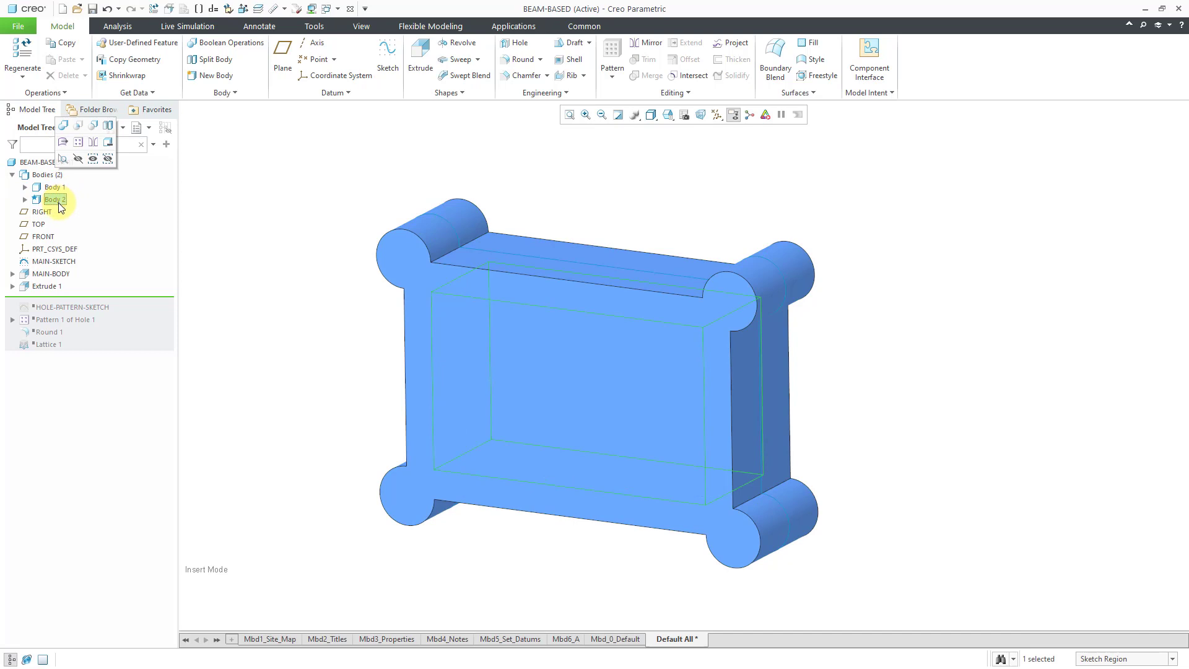
pyautogui.click(243, 208)
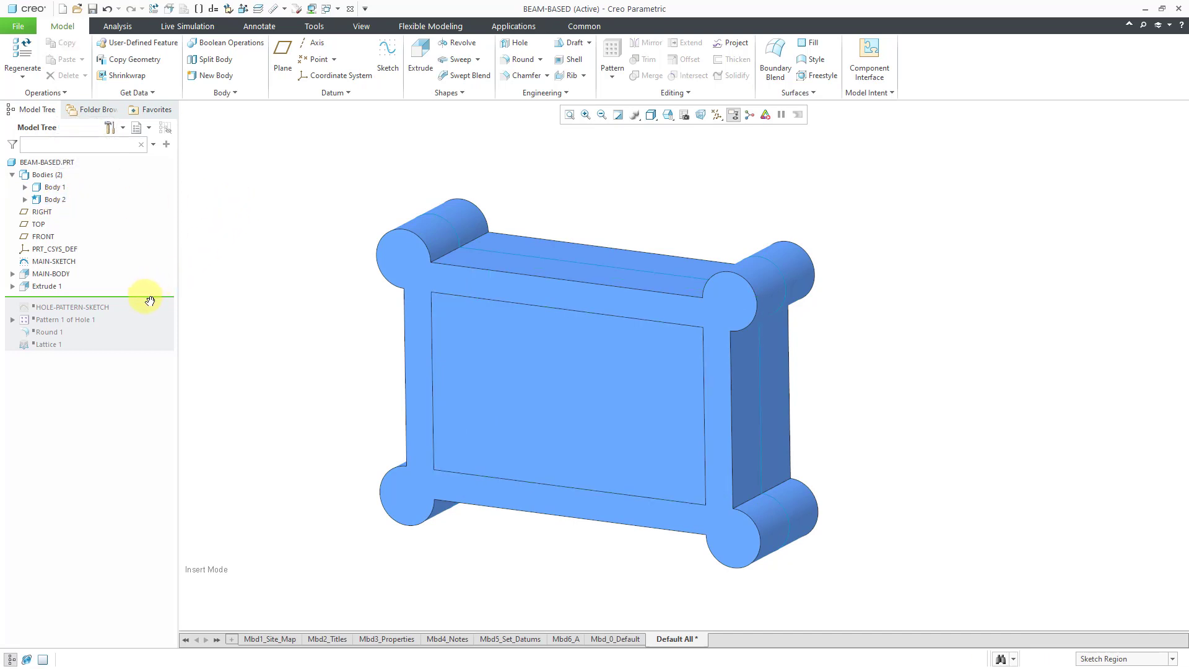
pyautogui.moveTo(148, 299); pyautogui.dragTo(142, 352)
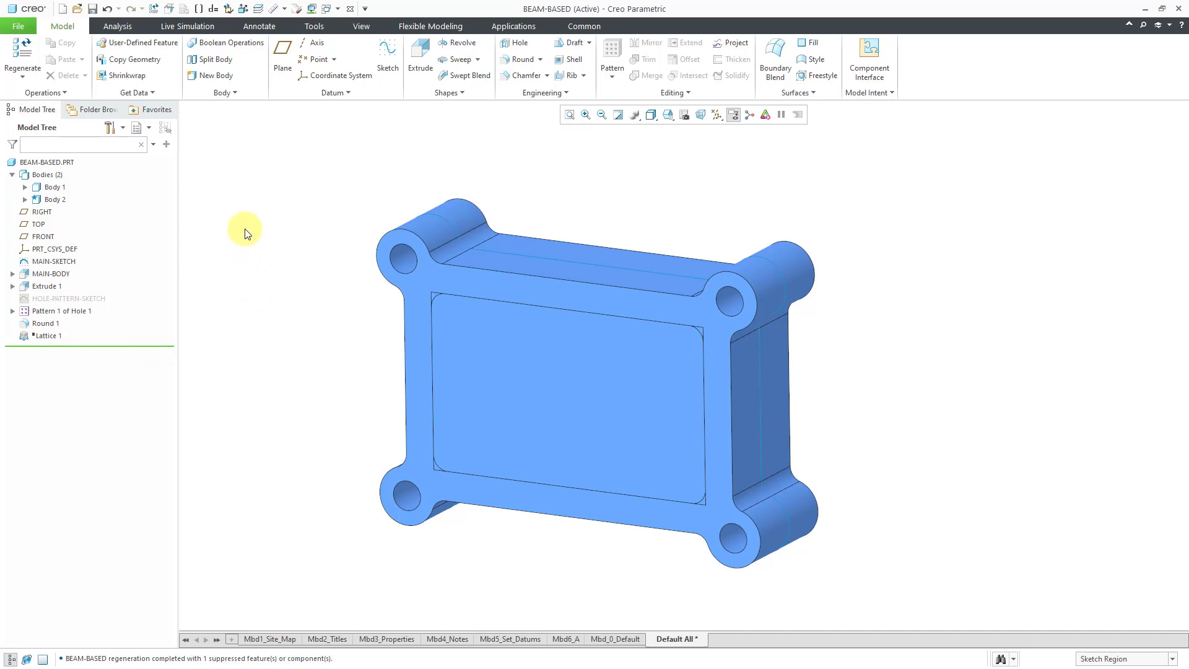
# - Create a new lattice feature set to replace Body 2 with a beam lattice
pyautogui.click(543, 94)
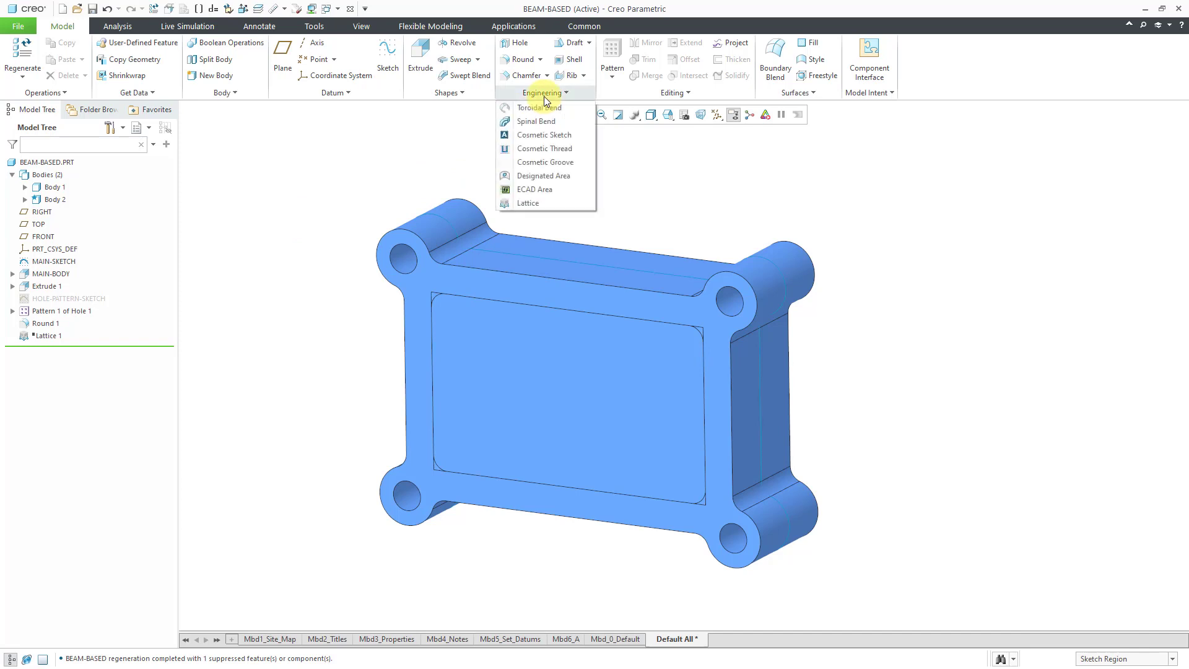
pyautogui.click(542, 202)
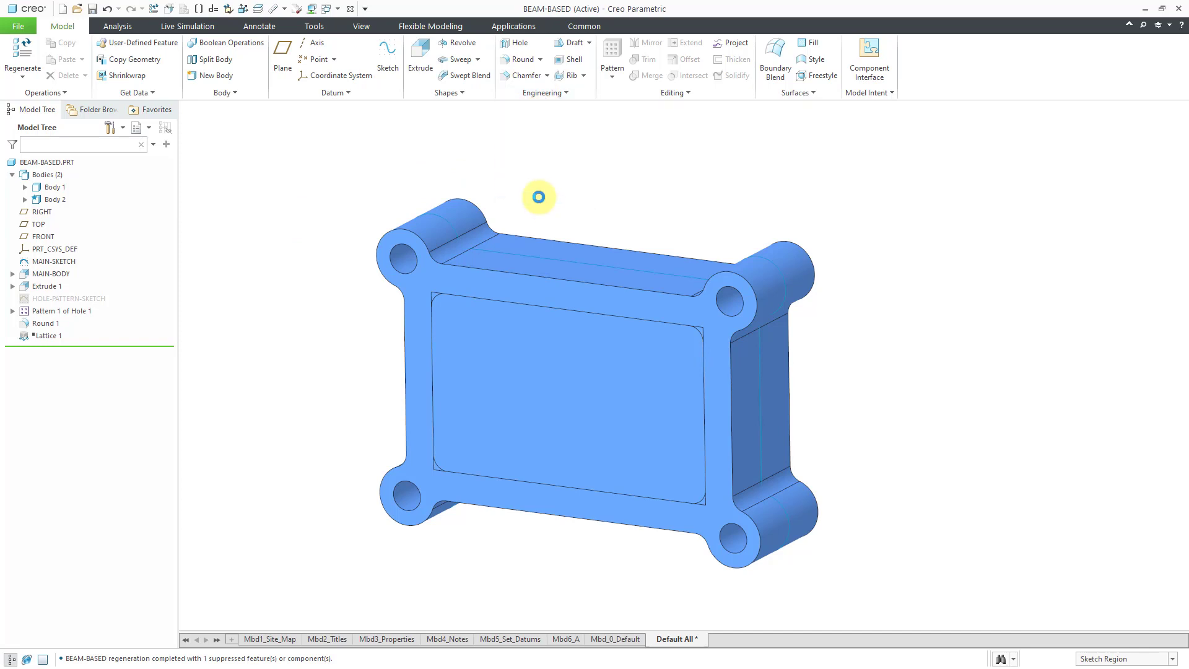
pyautogui.click(126, 94)
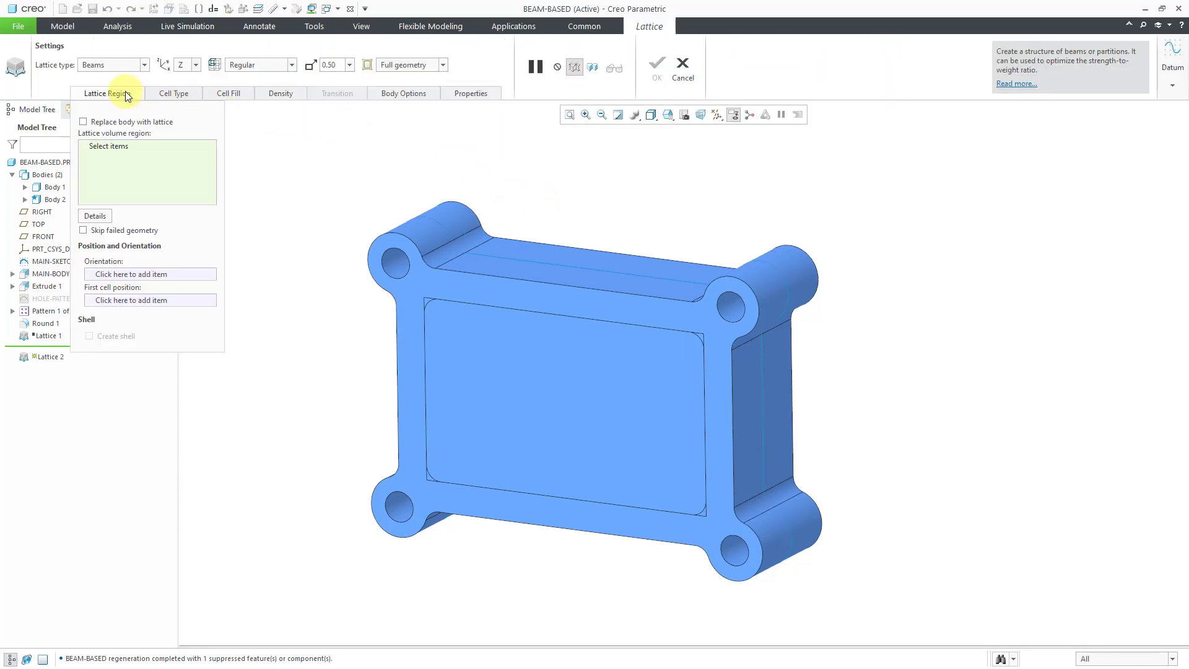
pyautogui.click(83, 123)
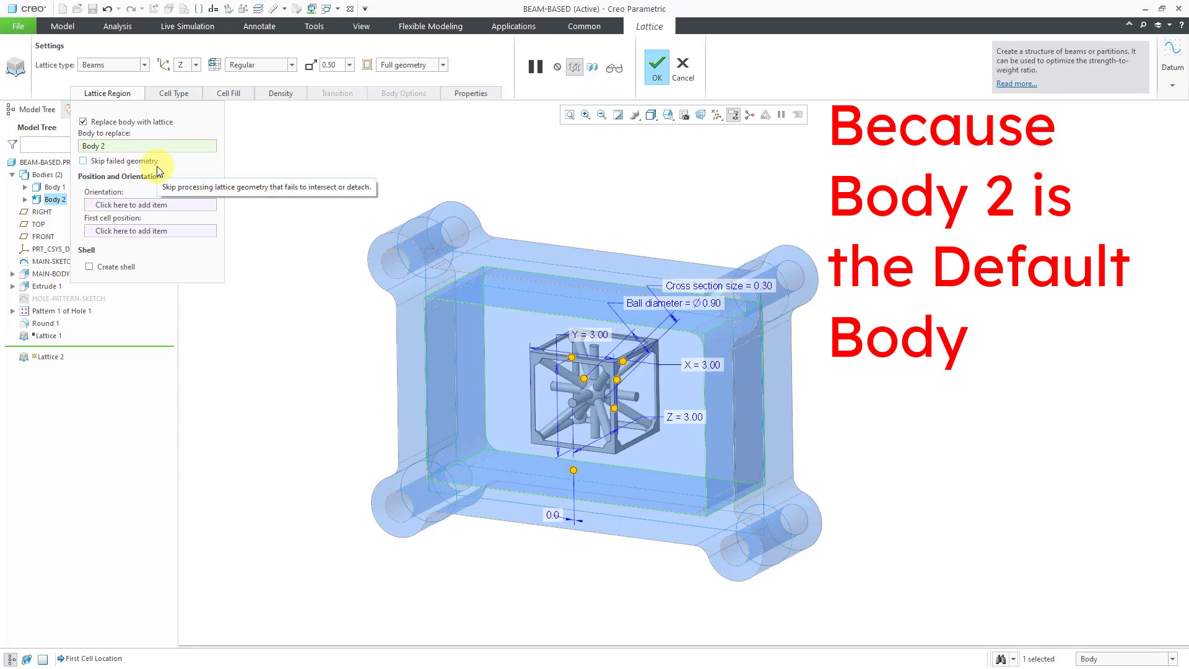
# - Switch the lattice cell to the hexagonal shape with X and Y cell sizes of 2
pyautogui.click(174, 94)
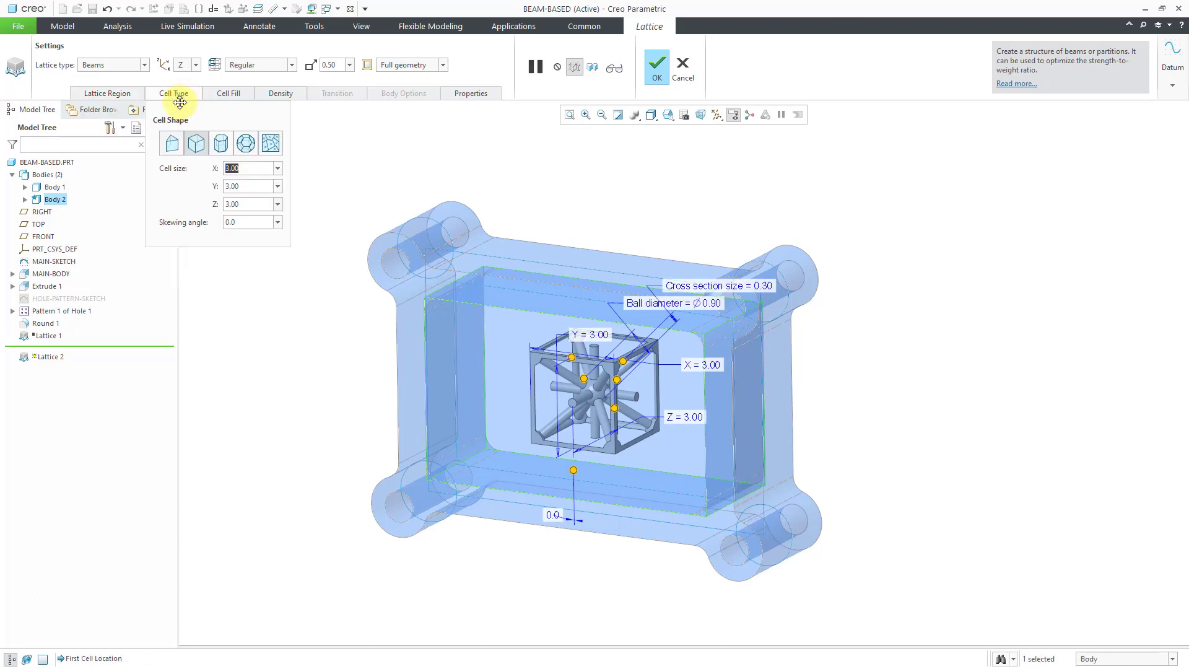
pyautogui.click(221, 144)
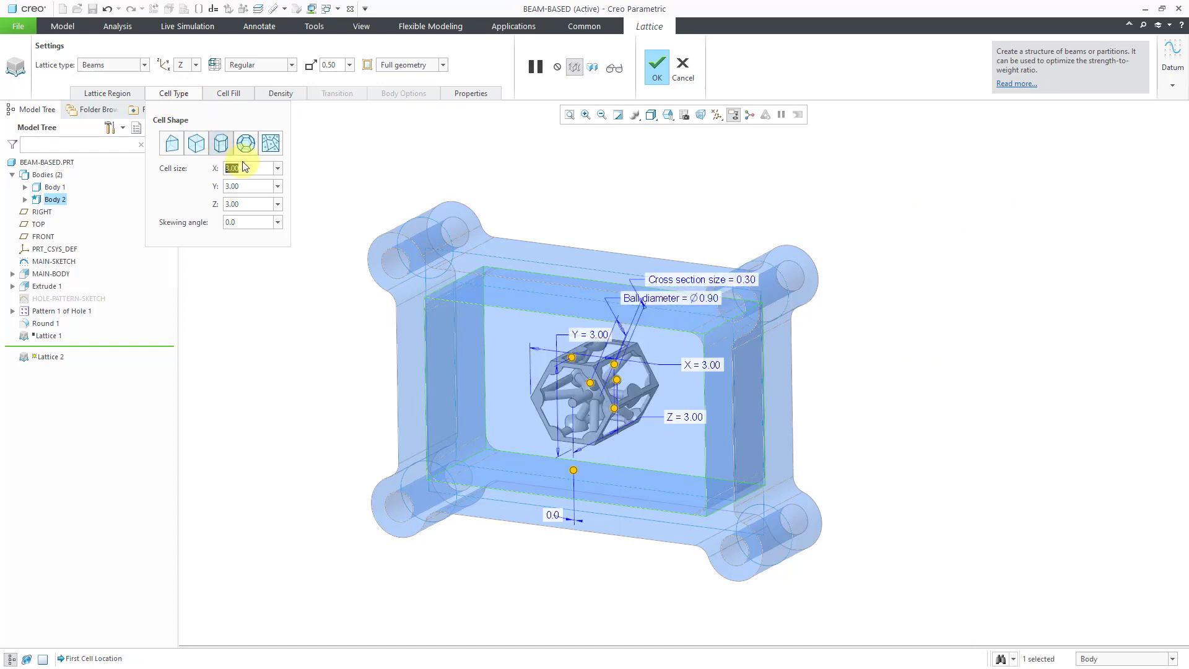
pyautogui.write('2')
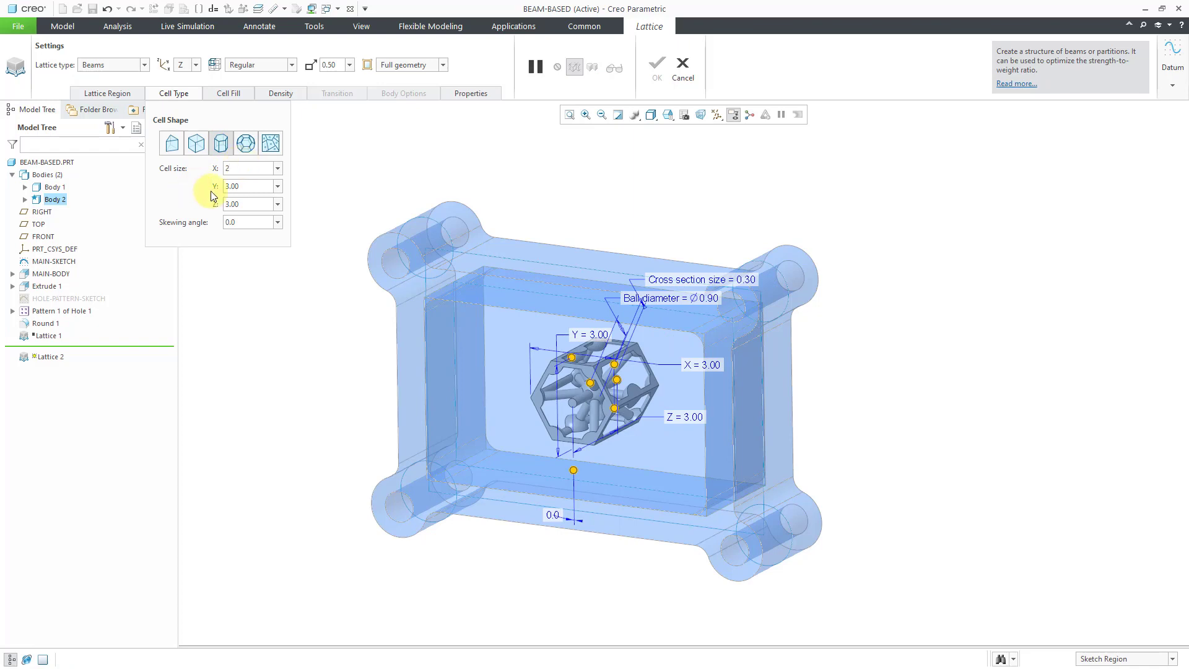
pyautogui.click(256, 188)
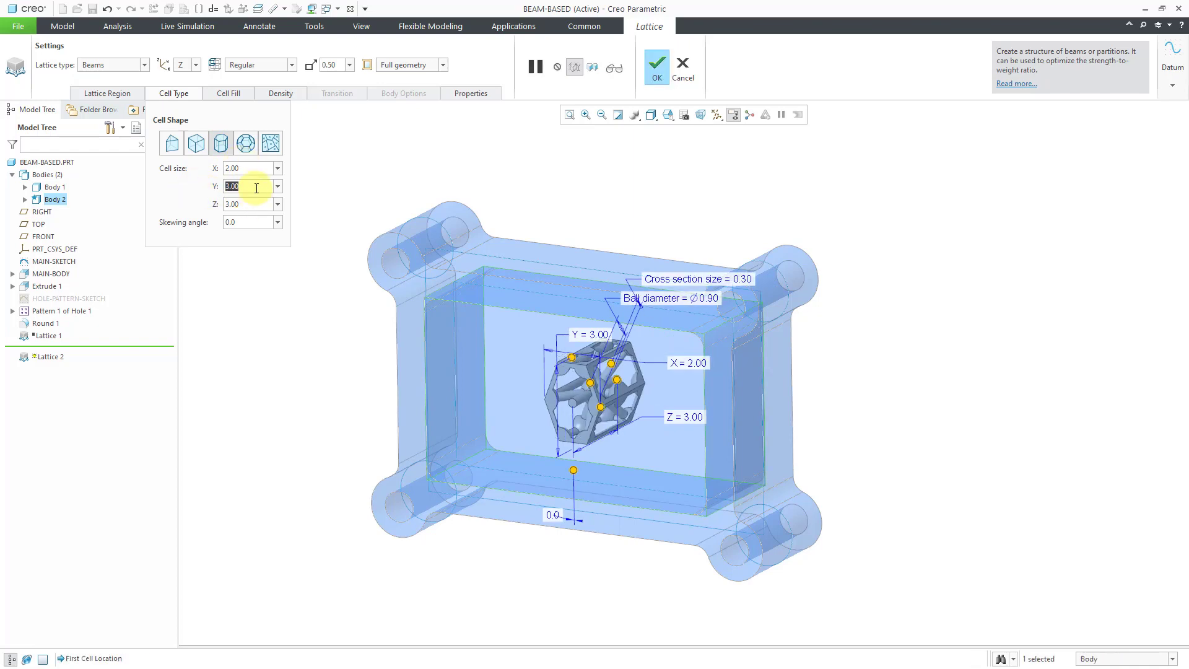
pyautogui.write('2')
pyautogui.click(262, 206)
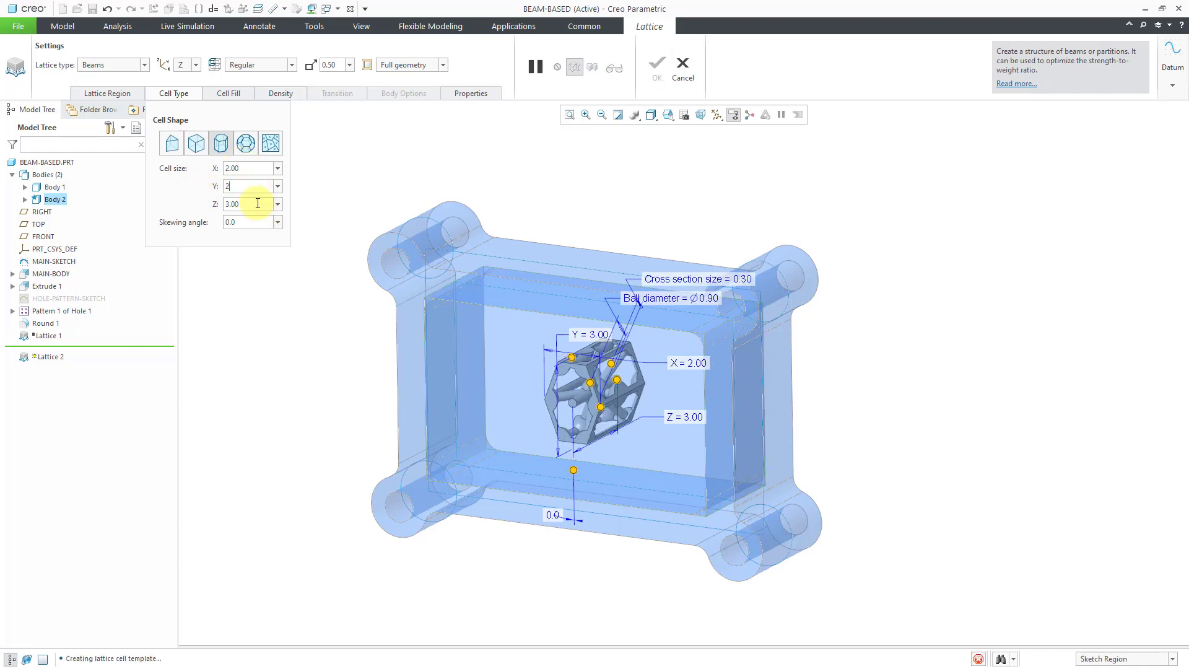
# - Set Z cell size 2, ball diameter 0.25 and beam cross-section size 0.10
pyautogui.write('2')
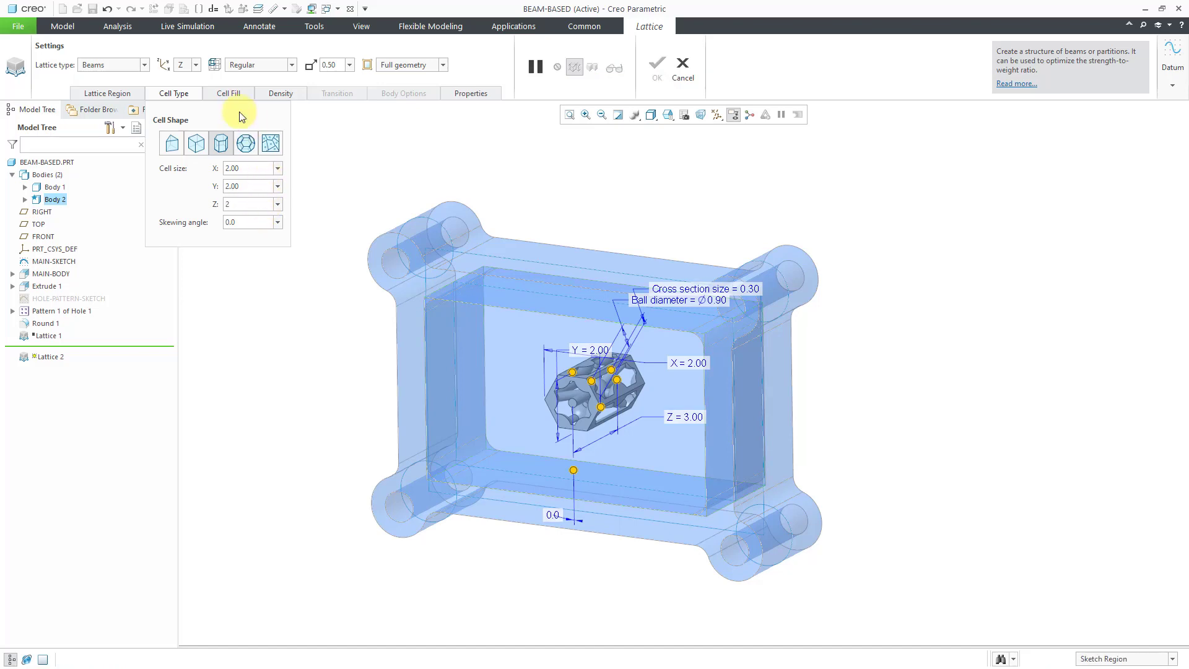
pyautogui.click(228, 94)
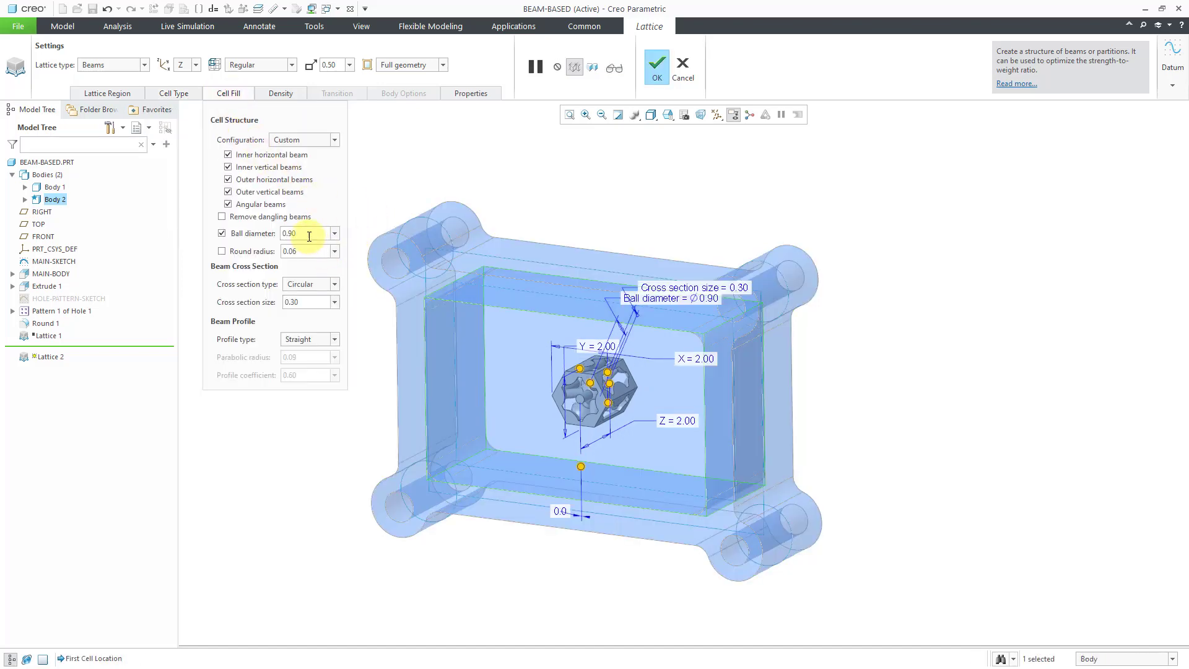
pyautogui.press('BackSpace')
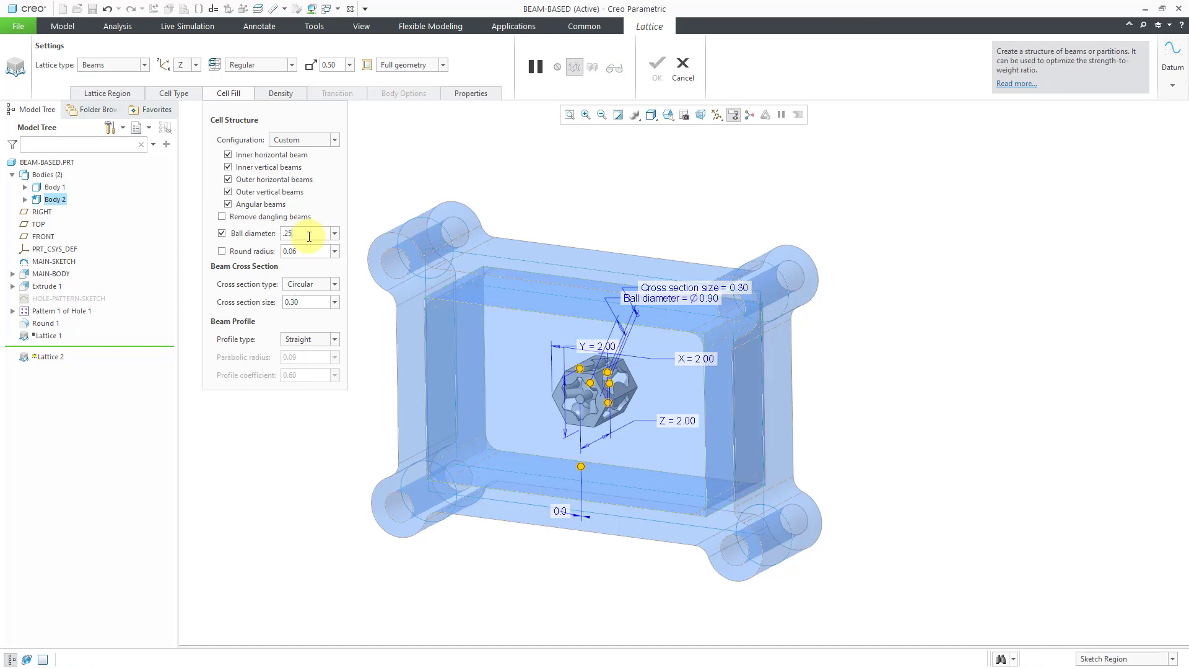
pyautogui.write('.25')
pyautogui.press('Return')
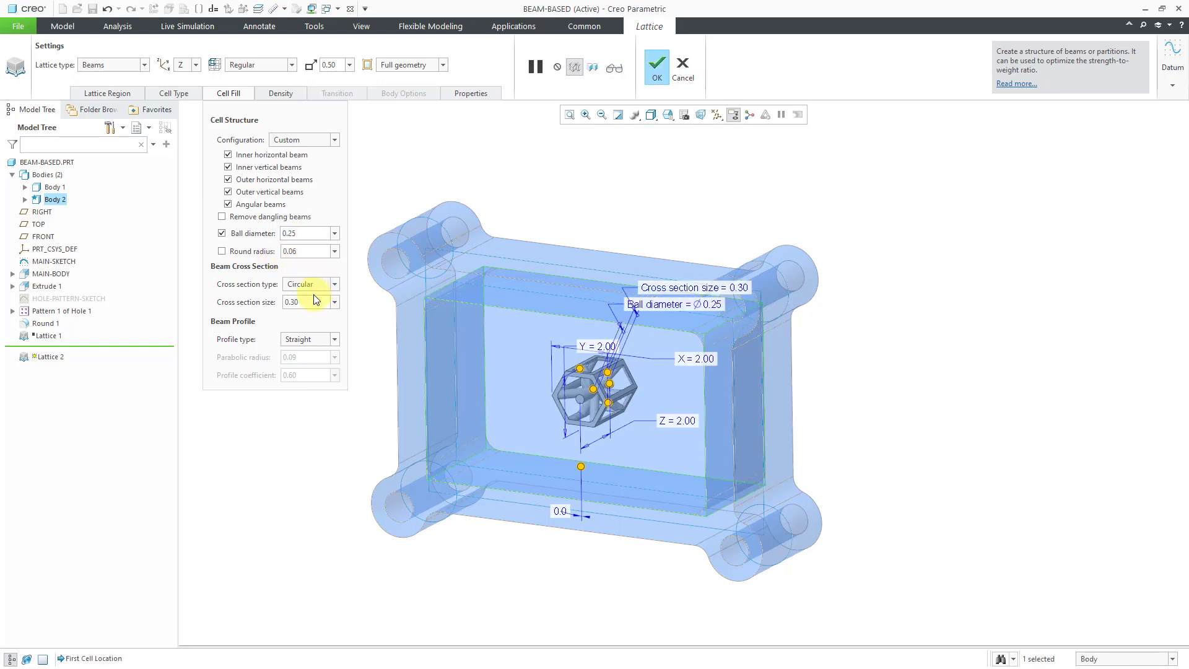
pyautogui.write('.1')
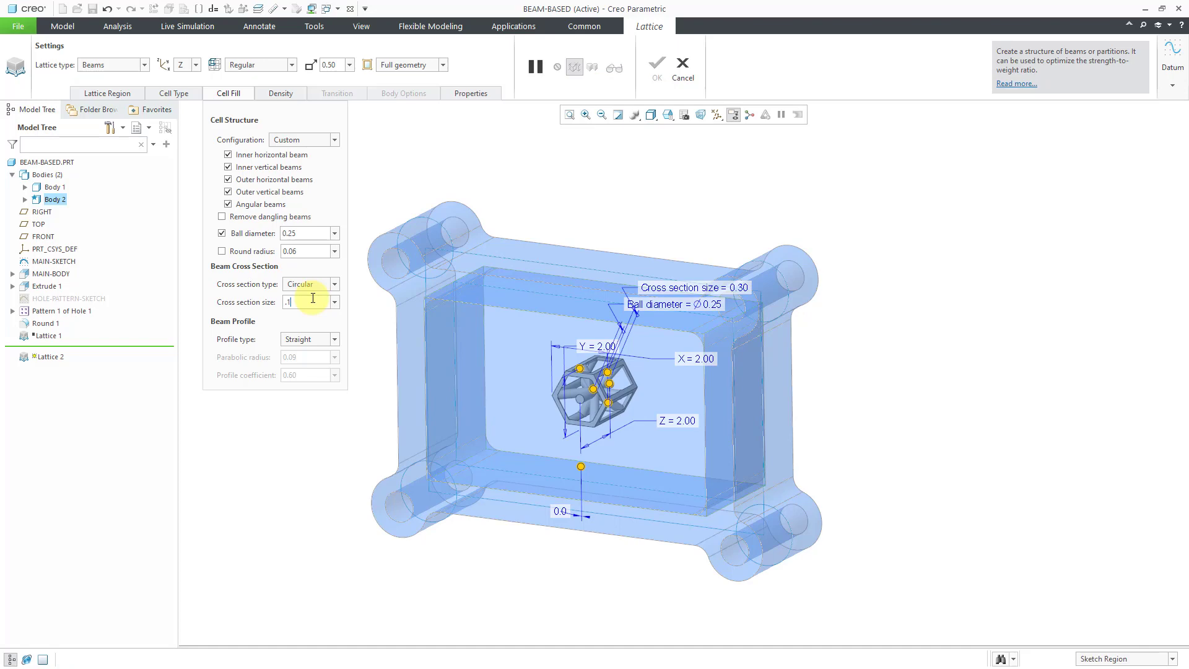
pyautogui.press('Return')
pyautogui.moveTo(564, 454); pyautogui.dragTo(610, 418, button='middle')
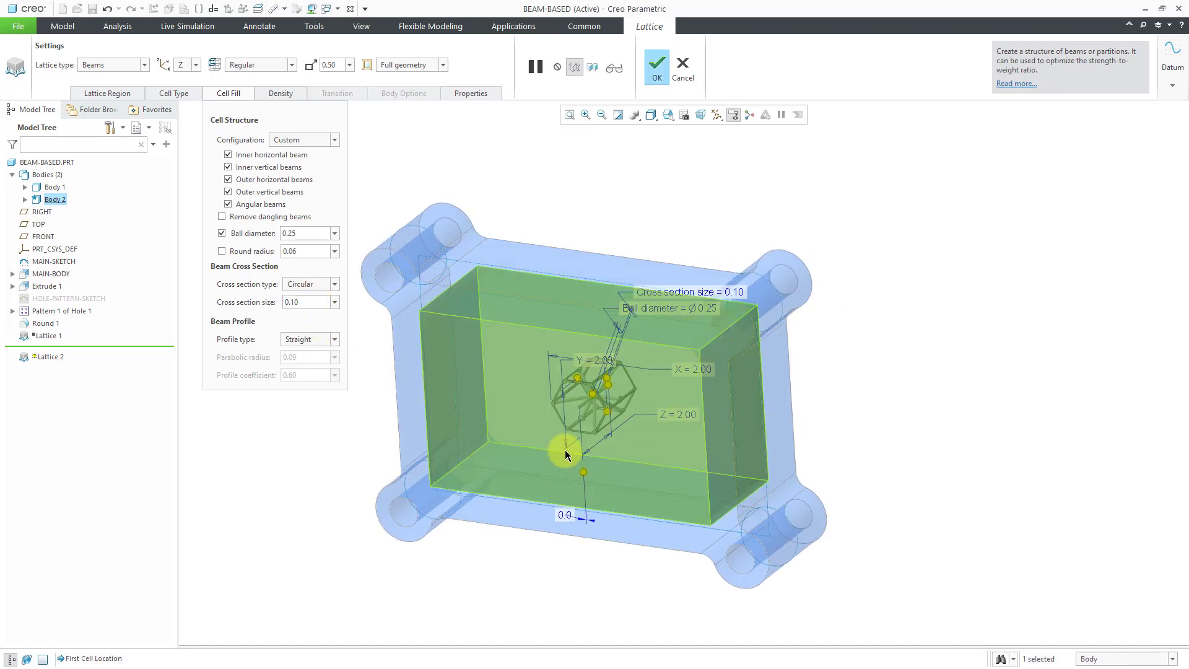
pyautogui.scroll(2, 563, 447)
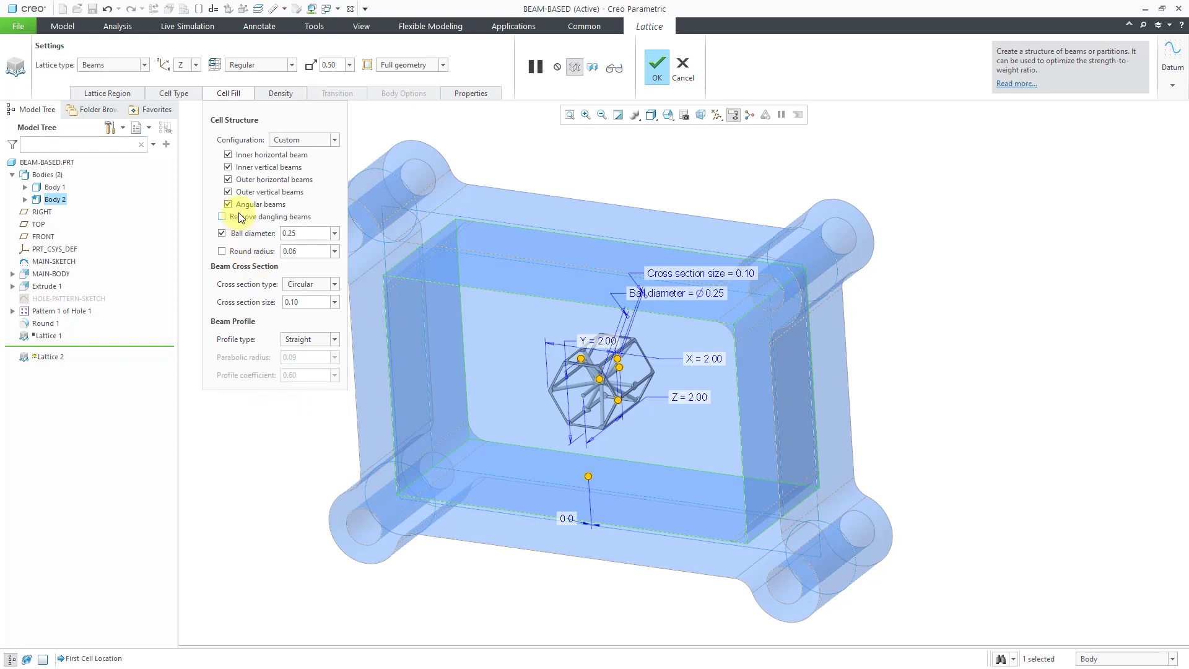
# - Compare beam combinations, then keep all five beam types and enable Remove dangling beams
pyautogui.click(249, 170)
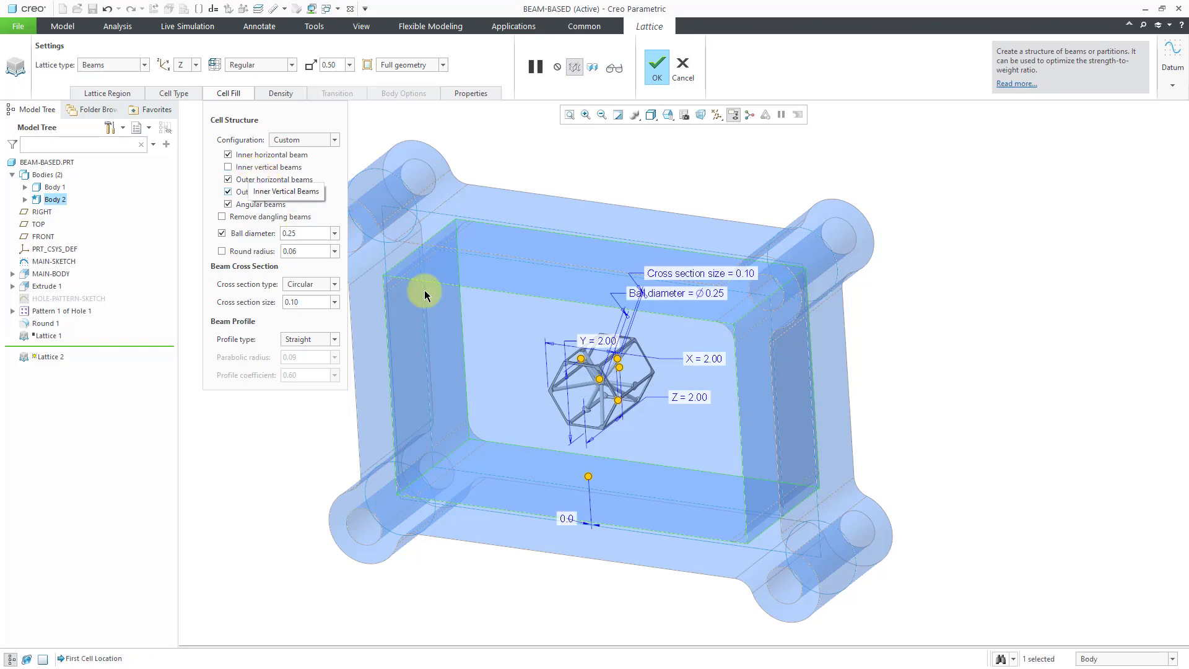
pyautogui.moveTo(711, 345); pyautogui.dragTo(619, 350, button='middle')
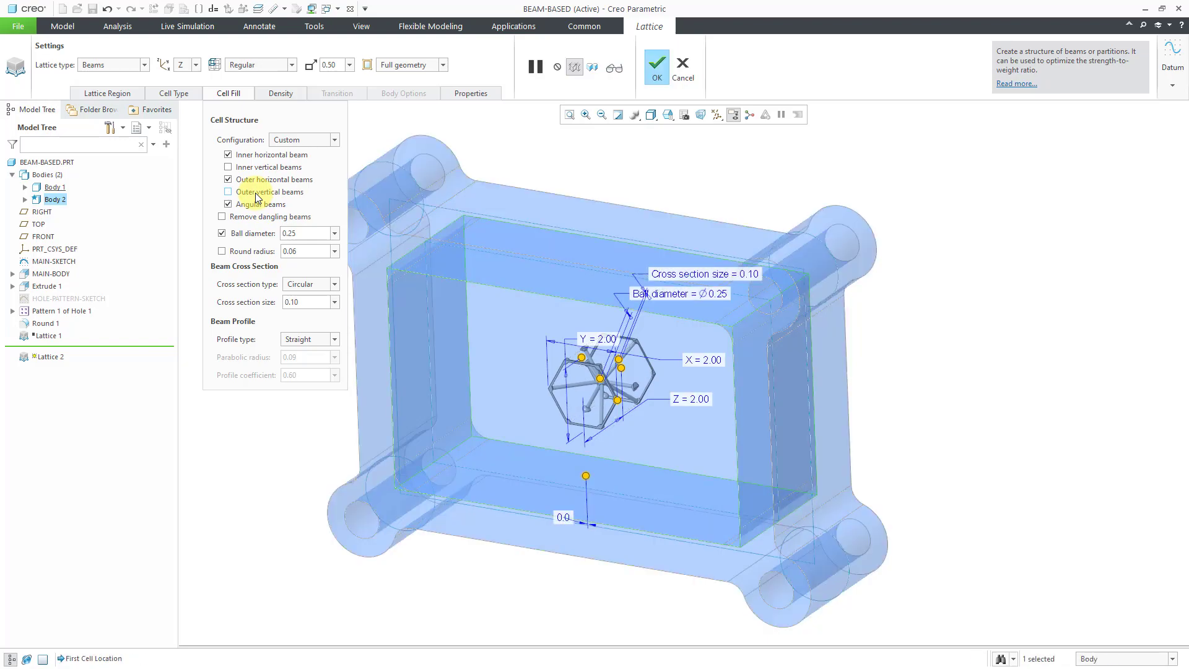
pyautogui.moveTo(504, 339)
pyautogui.mouseDown(button='middle')
pyautogui.moveTo(637, 328)
pyautogui.moveTo(509, 337)
pyautogui.moveTo(523, 337)
pyautogui.mouseUp(button='middle')
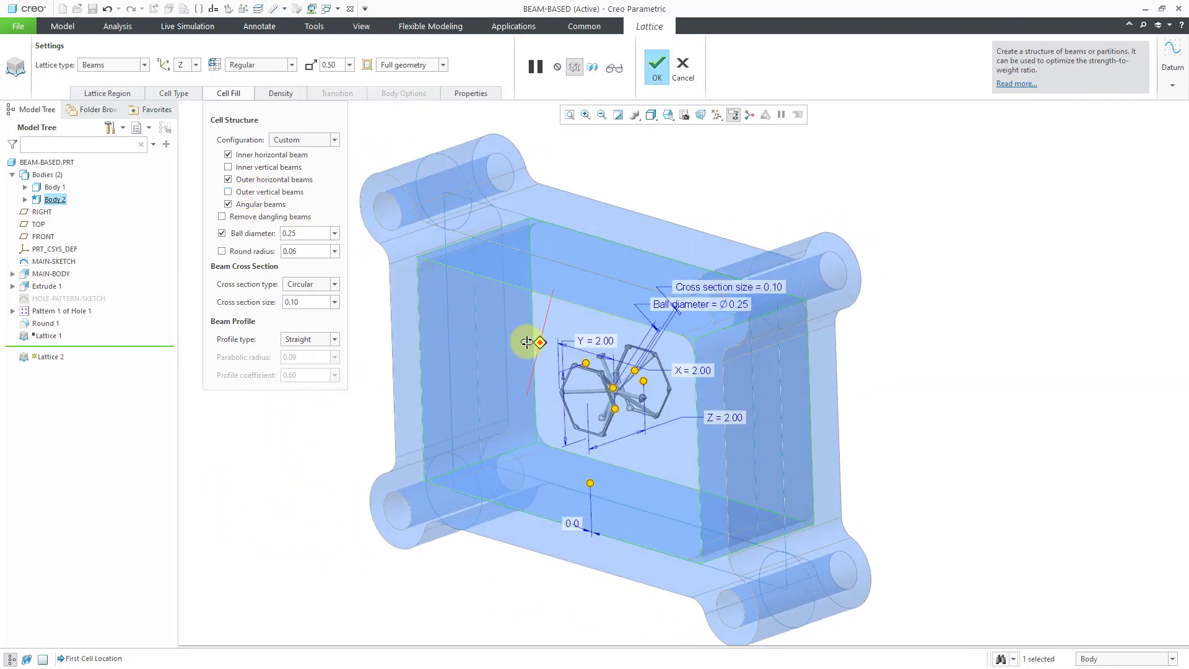
pyautogui.click(267, 193)
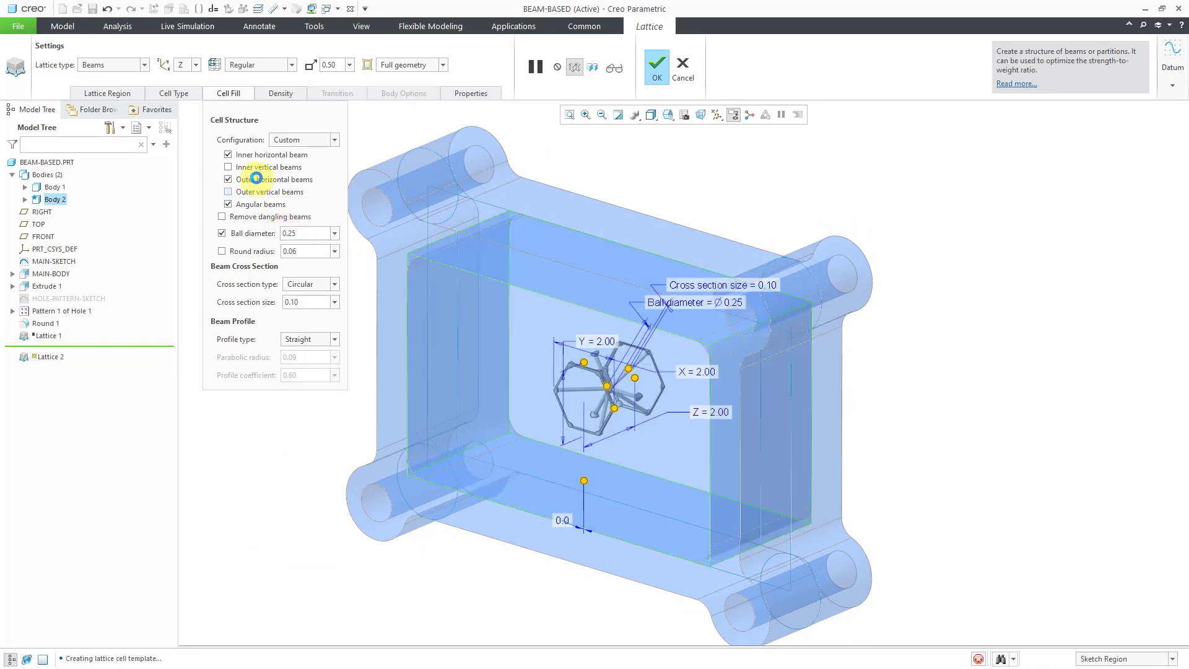
pyautogui.click(254, 168)
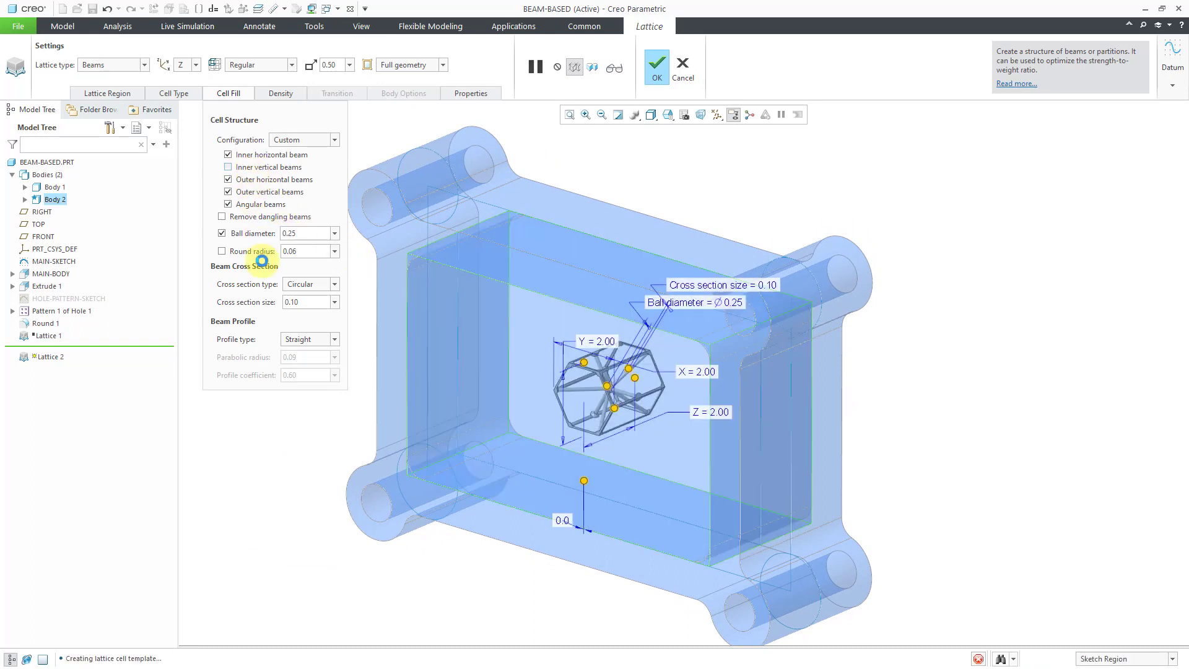
pyautogui.click(258, 205)
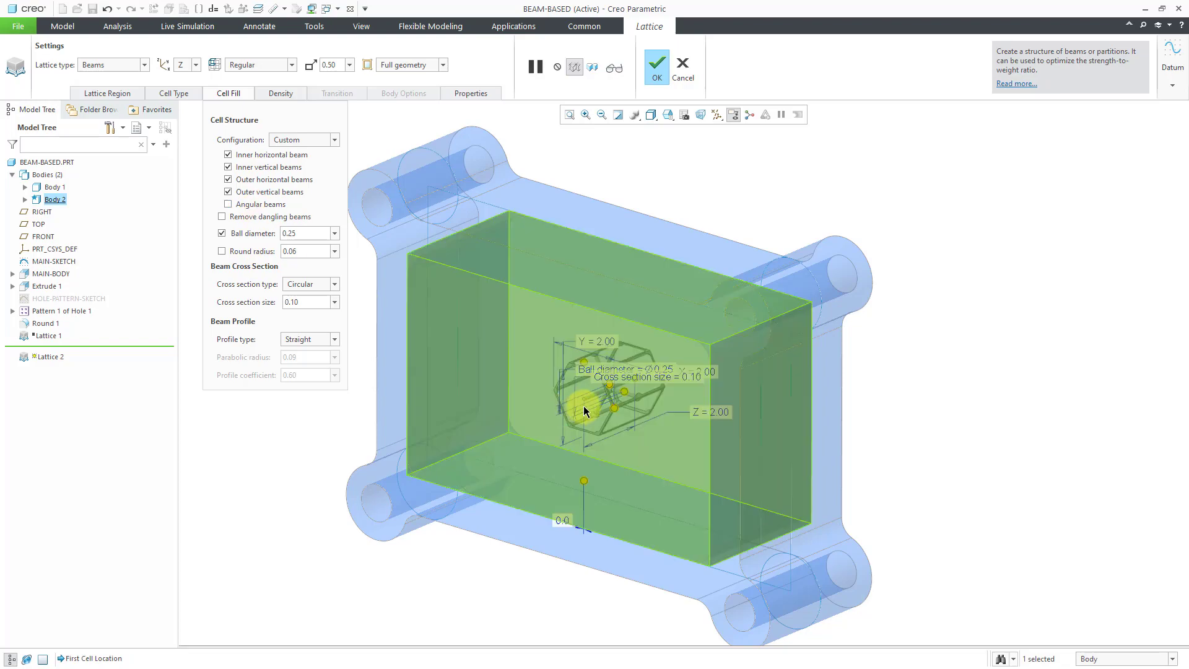
pyautogui.moveTo(630, 398)
pyautogui.mouseDown(button='middle')
pyautogui.moveTo(647, 384)
pyautogui.moveTo(719, 388)
pyautogui.moveTo(638, 391)
pyautogui.moveTo(637, 377)
pyautogui.moveTo(626, 394)
pyautogui.mouseUp(button='middle')
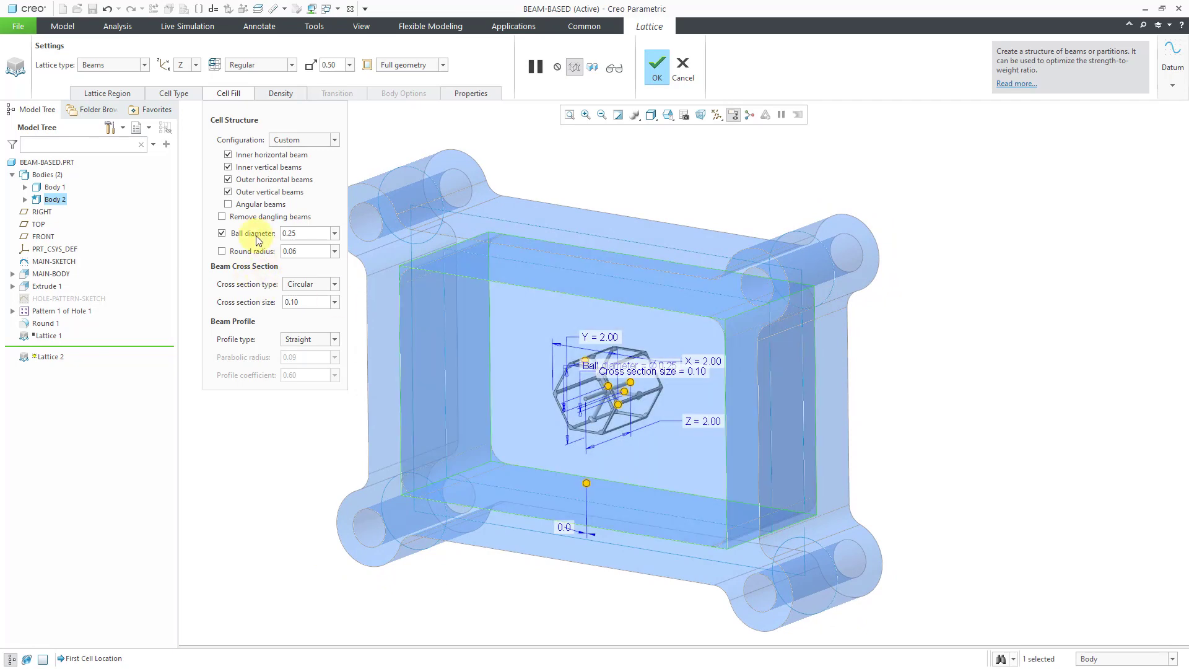
pyautogui.click(241, 204)
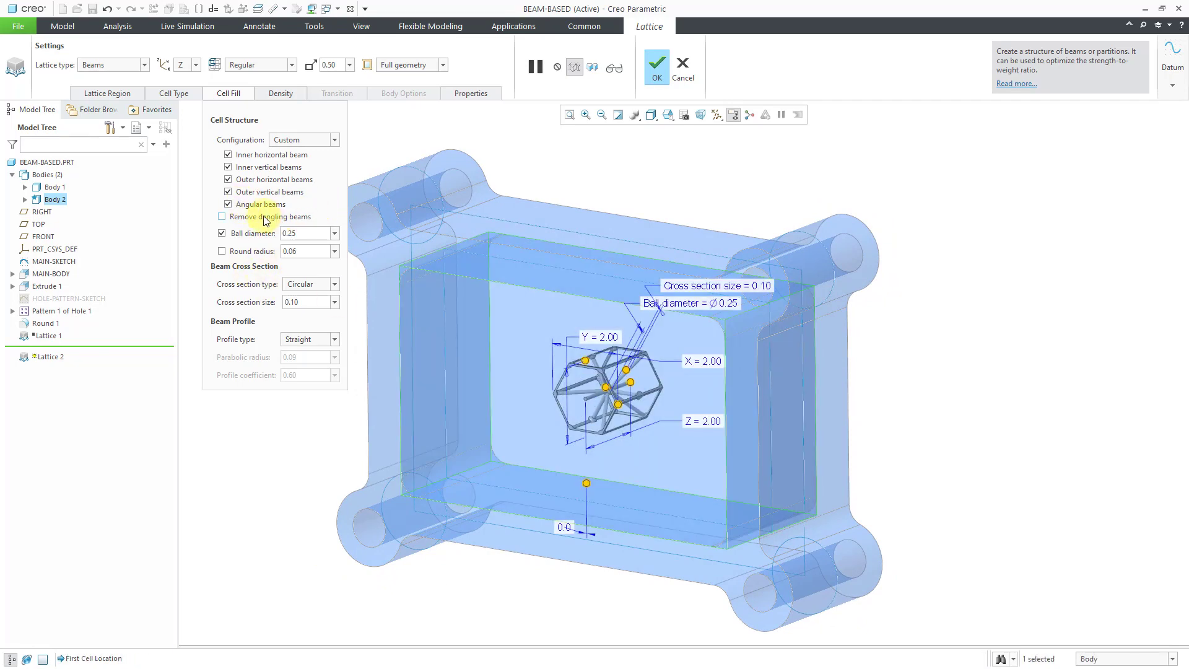
pyautogui.click(262, 216)
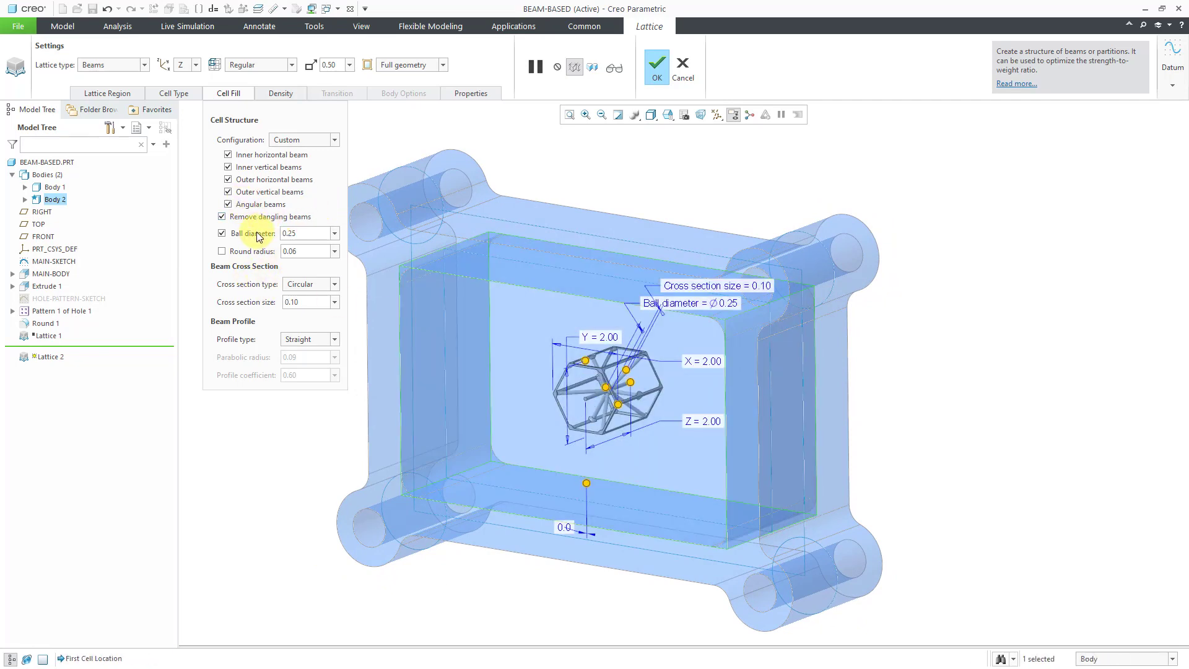